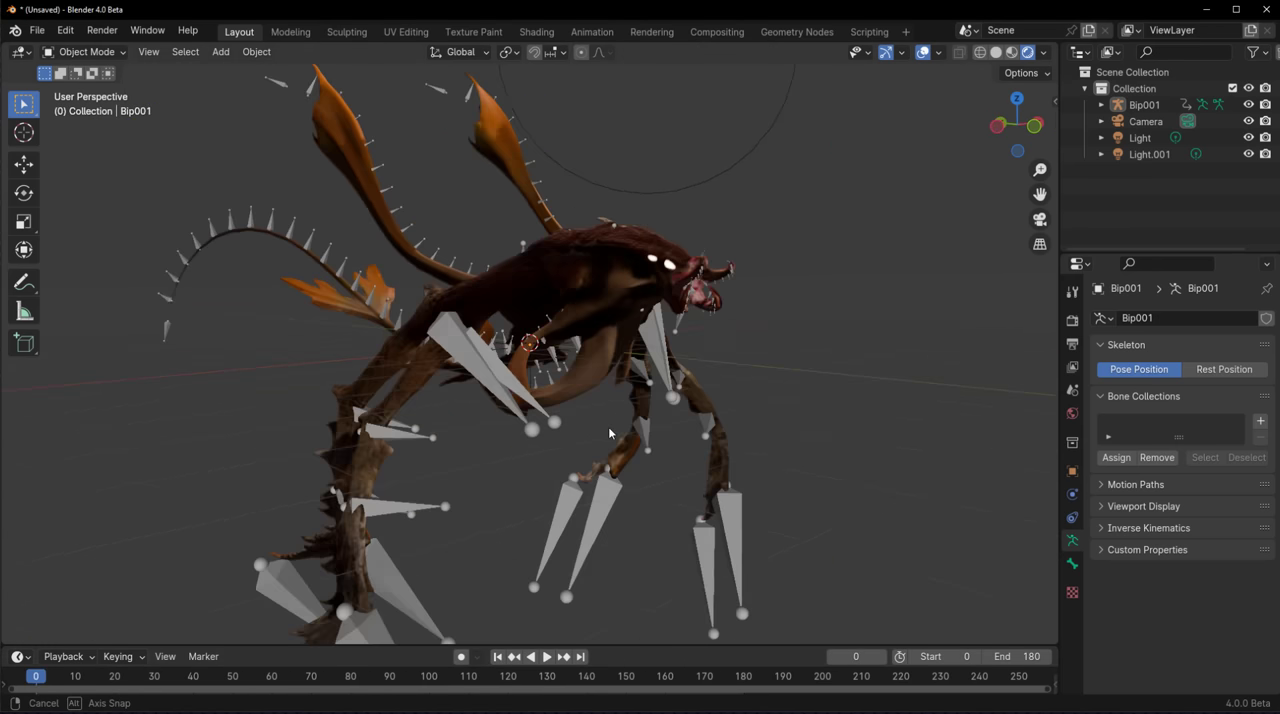
- Play the creature's animation, hide and restore overlays, and enter Pose Mode
{"action": "key", "text": "space"}
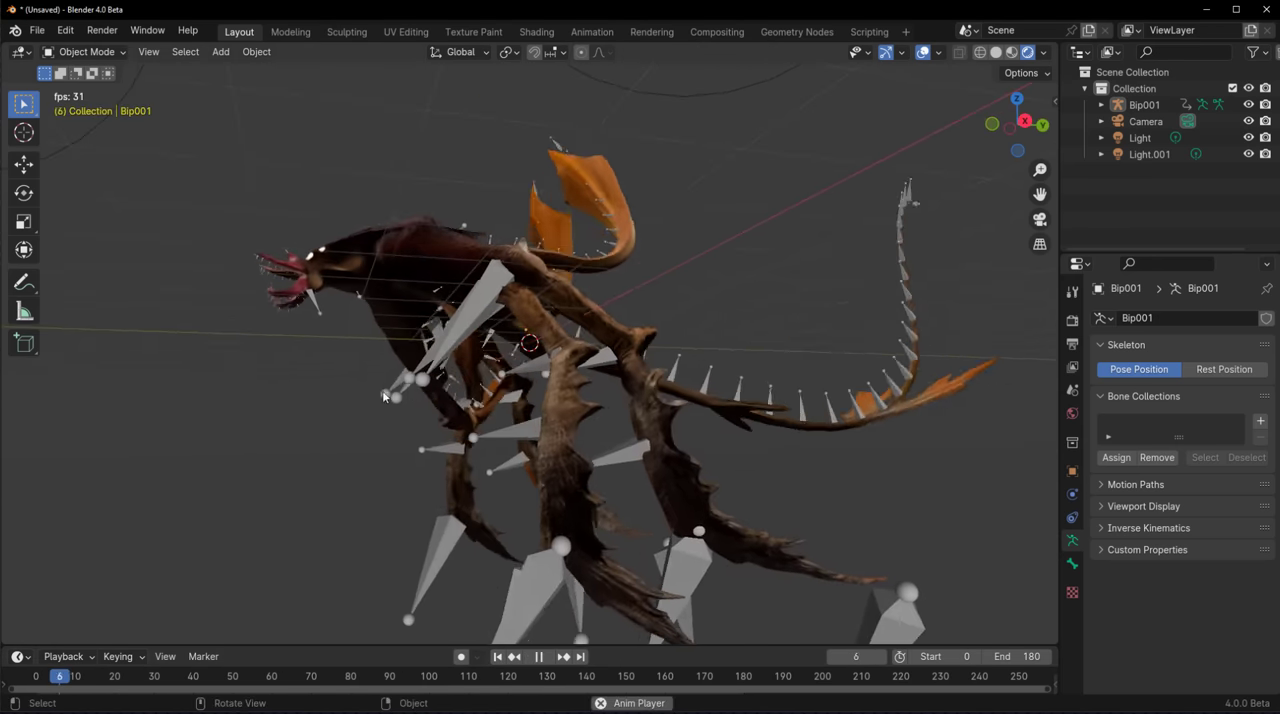
{"action": "left_click", "coordinate": [924, 52]}
{"action": "middle_click_drag", "start_coordinate": [809, 337], "coordinate": [480, 374]}
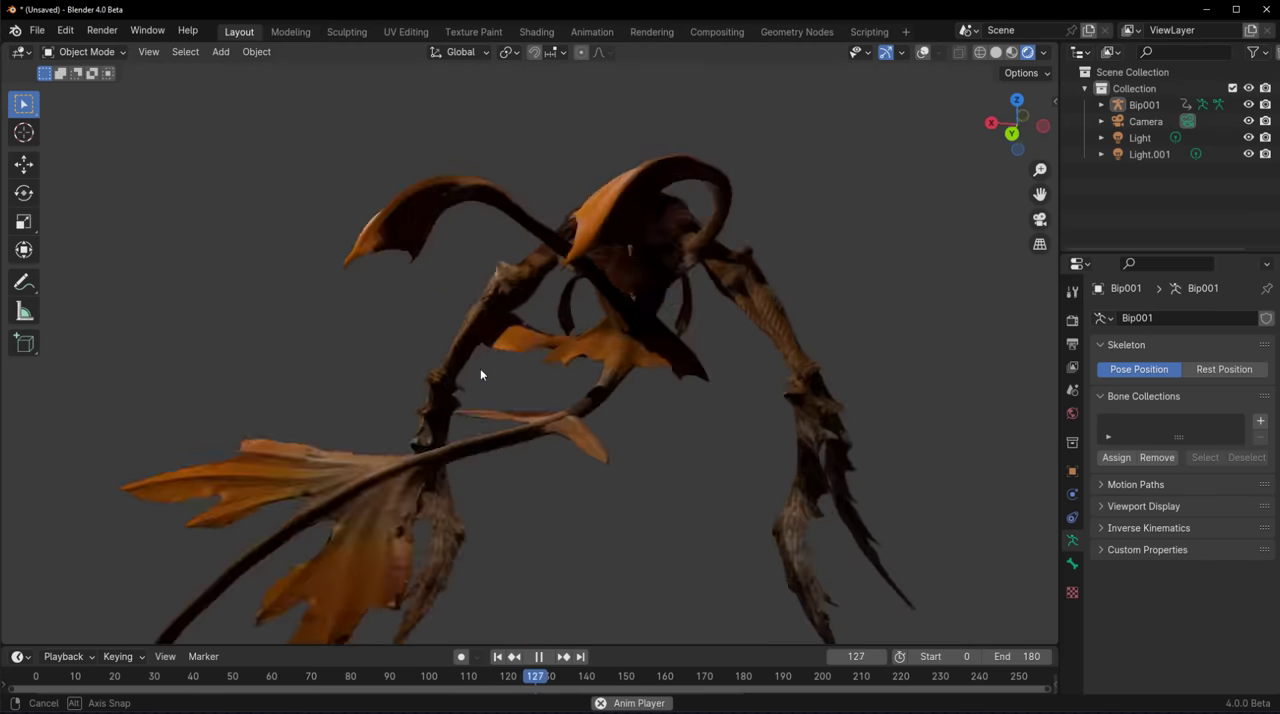
{"action": "key", "text": "ctrl+Tab"}
{"action": "key", "text": "shift+alt+z"}
{"action": "mouse_move", "coordinate": [772, 512]}
{"action": "middle_mouse_down"}
{"action": "mouse_move", "coordinate": [672, 522]}
{"action": "mouse_move", "coordinate": [638, 577]}
{"action": "mouse_move", "coordinate": [789, 543]}
{"action": "middle_mouse_up"}
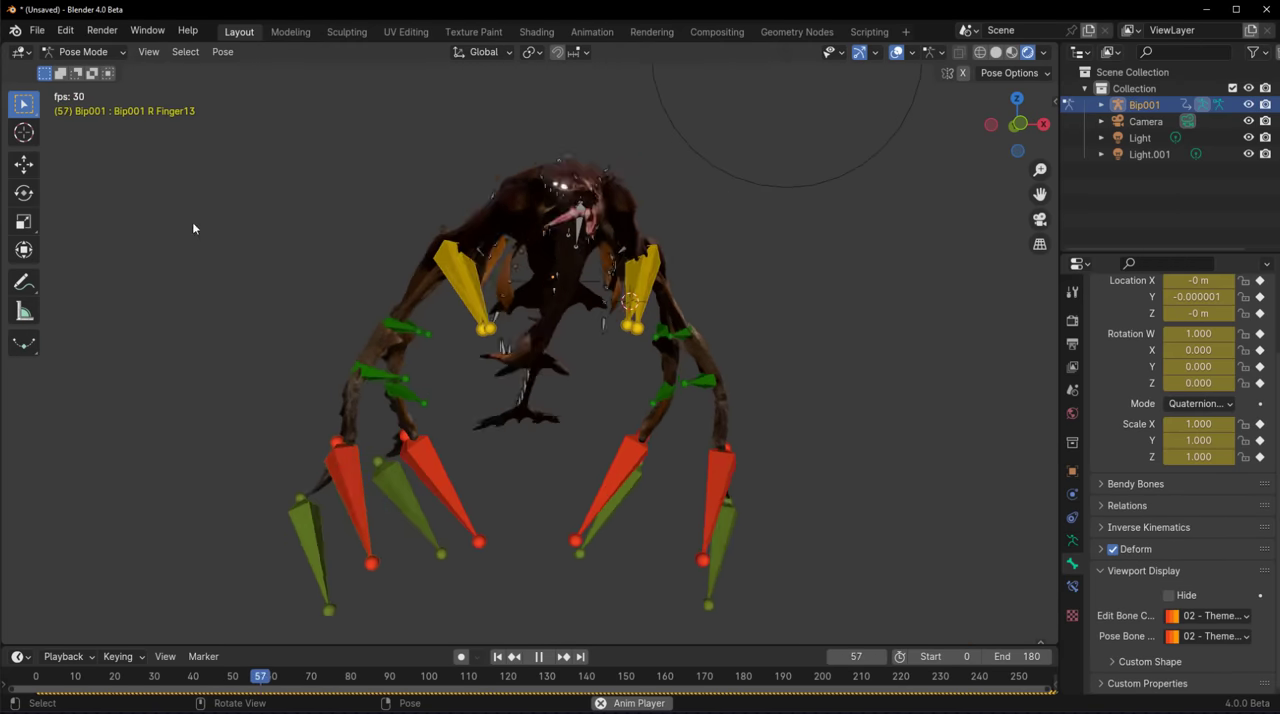
- Switch the rig to Edit Mode and stop playback at frame 0
{"action": "left_click", "coordinate": [85, 52]}
{"action": "left_click", "coordinate": [85, 77]}
{"action": "scroll", "coordinate": [537, 446], "scroll_direction": "down", "scroll_amount": 5}
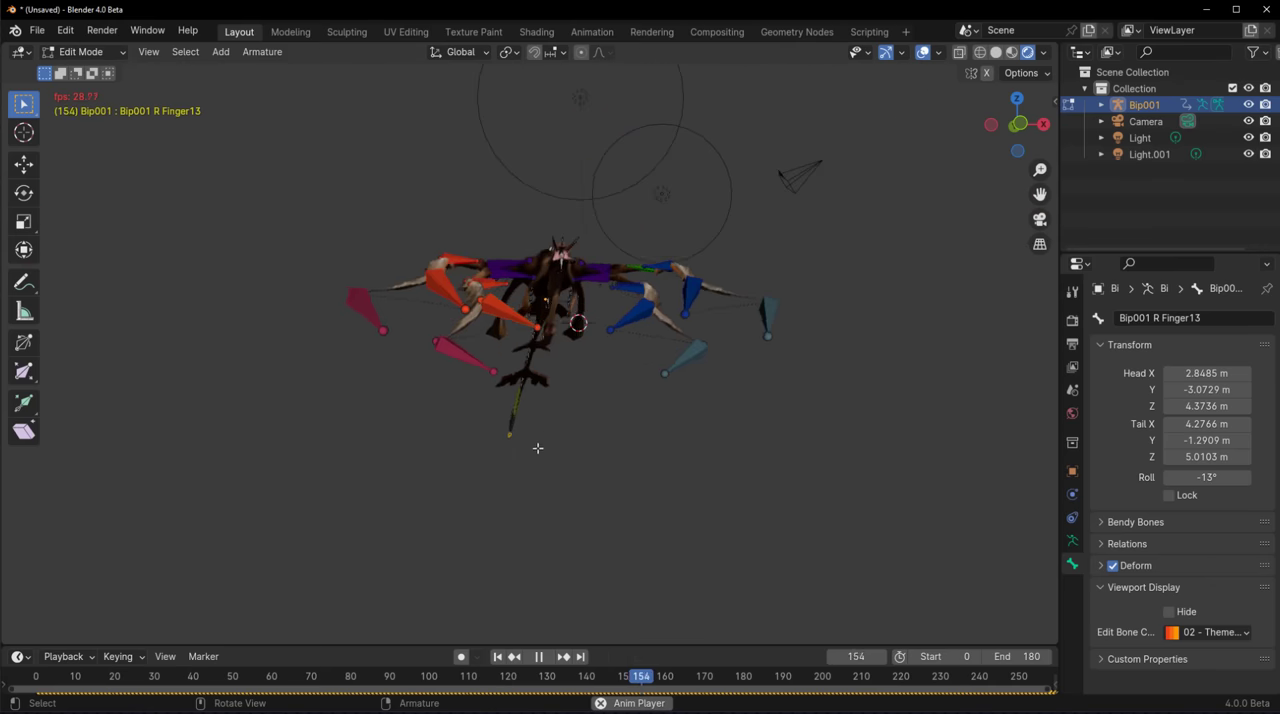
{"action": "left_click", "coordinate": [538, 657]}
{"action": "scroll", "coordinate": [580, 514], "scroll_direction": "up", "scroll_amount": 5}
{"action": "middle_click_drag", "start_coordinate": [580, 514], "coordinate": [471, 386]}
{"action": "scroll", "coordinate": [506, 432], "scroll_direction": "down", "scroll_amount": 3}
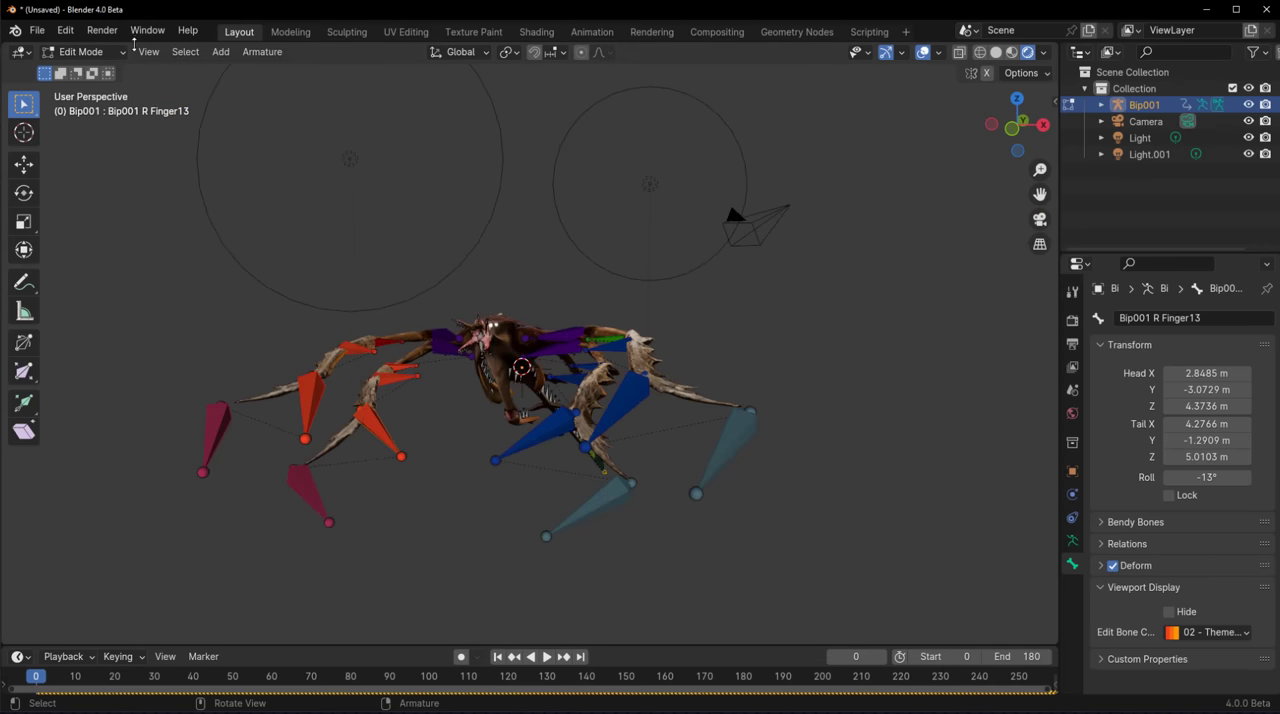
- Return to Pose Mode and briefly play, then stop, the animation
{"action": "left_click", "coordinate": [90, 52]}
{"action": "left_click", "coordinate": [80, 109]}
{"action": "key", "text": "space"}
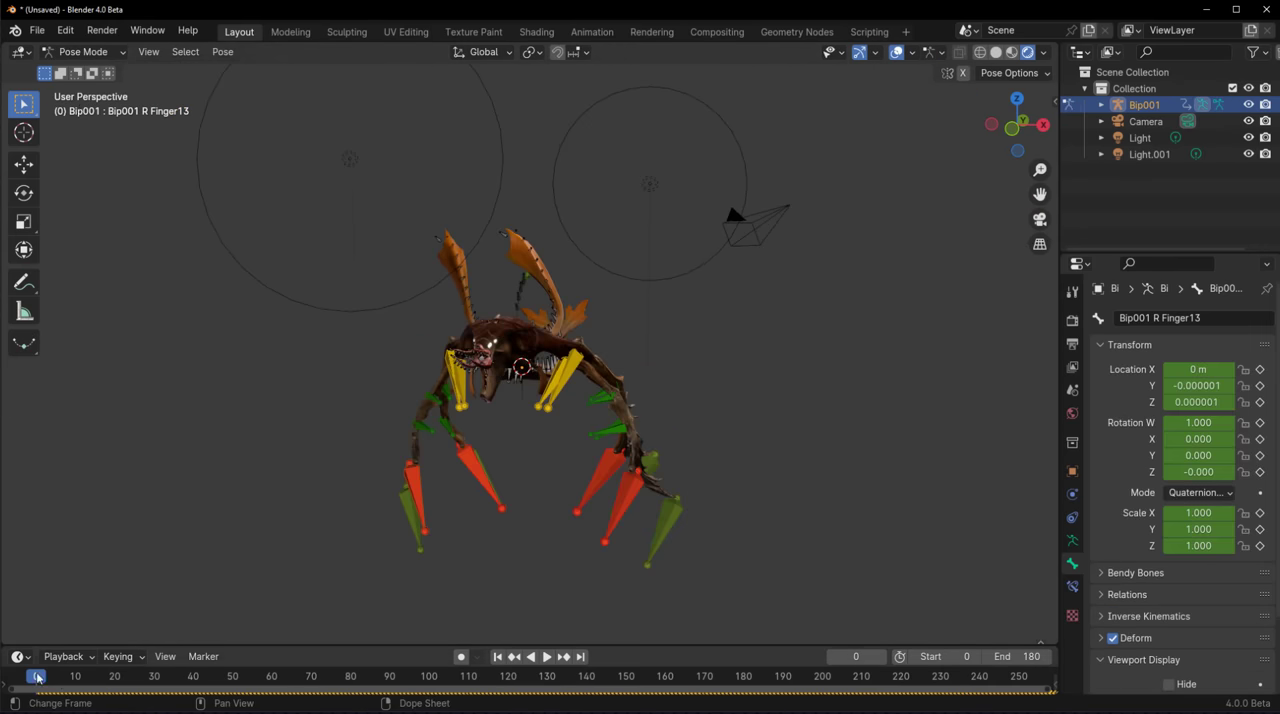
{"action": "key", "text": "space"}
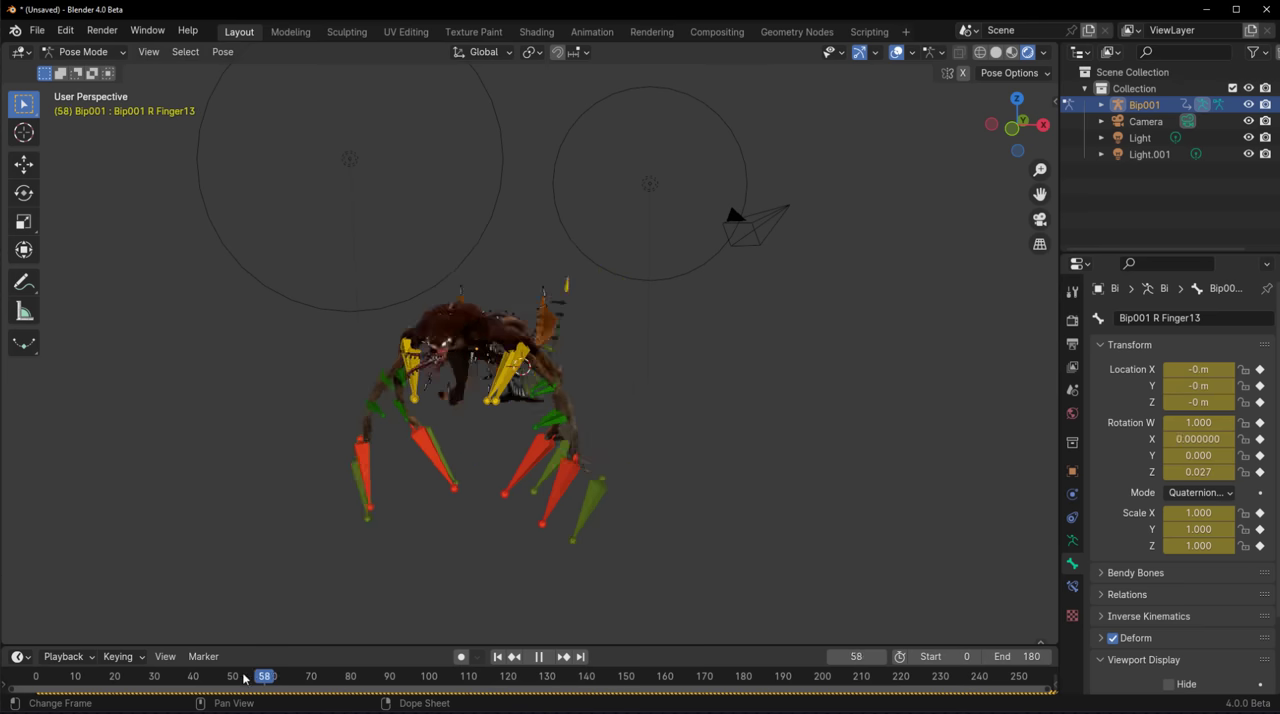
{"action": "left_click_drag", "start_coordinate": [583, 680], "coordinate": [170, 677]}
{"action": "middle_click_drag", "start_coordinate": [371, 485], "coordinate": [377, 464]}
- Switch the rig back to Edit Mode and inspect its coloured edit bones
{"action": "left_click", "coordinate": [95, 57]}
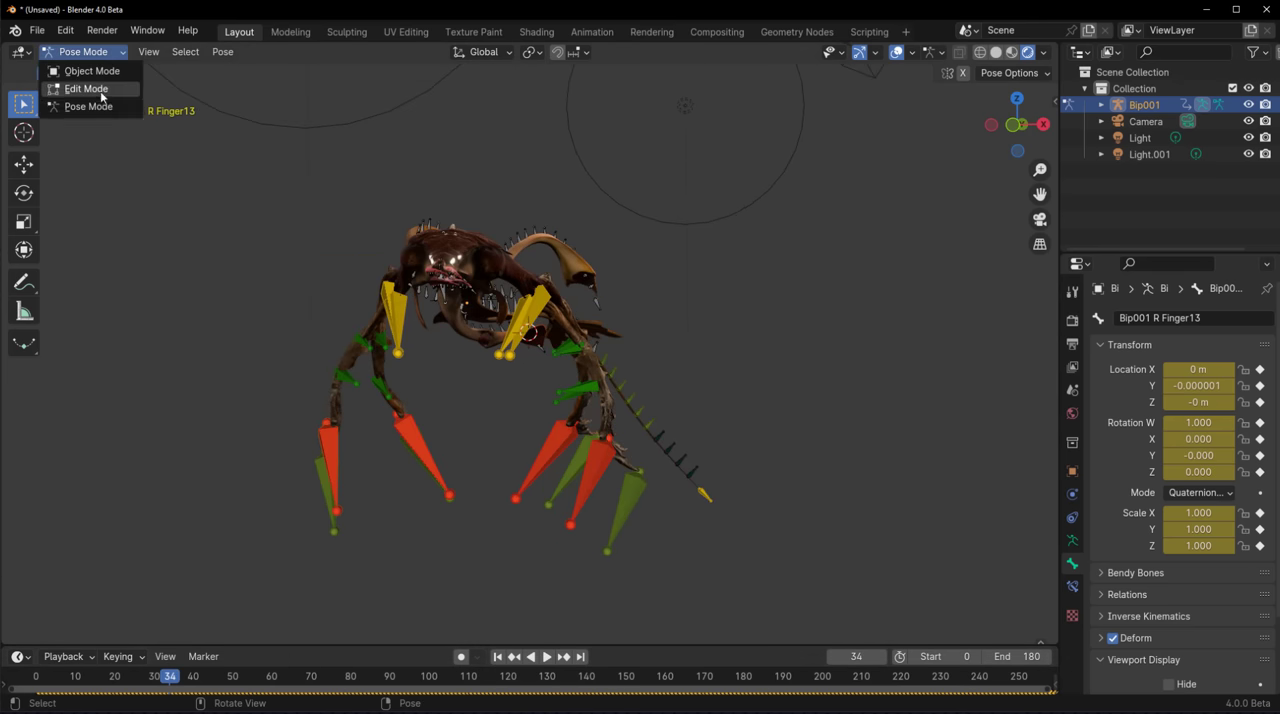
{"action": "left_click", "coordinate": [100, 90]}
{"action": "middle_click_drag", "start_coordinate": [323, 320], "coordinate": [401, 363]}
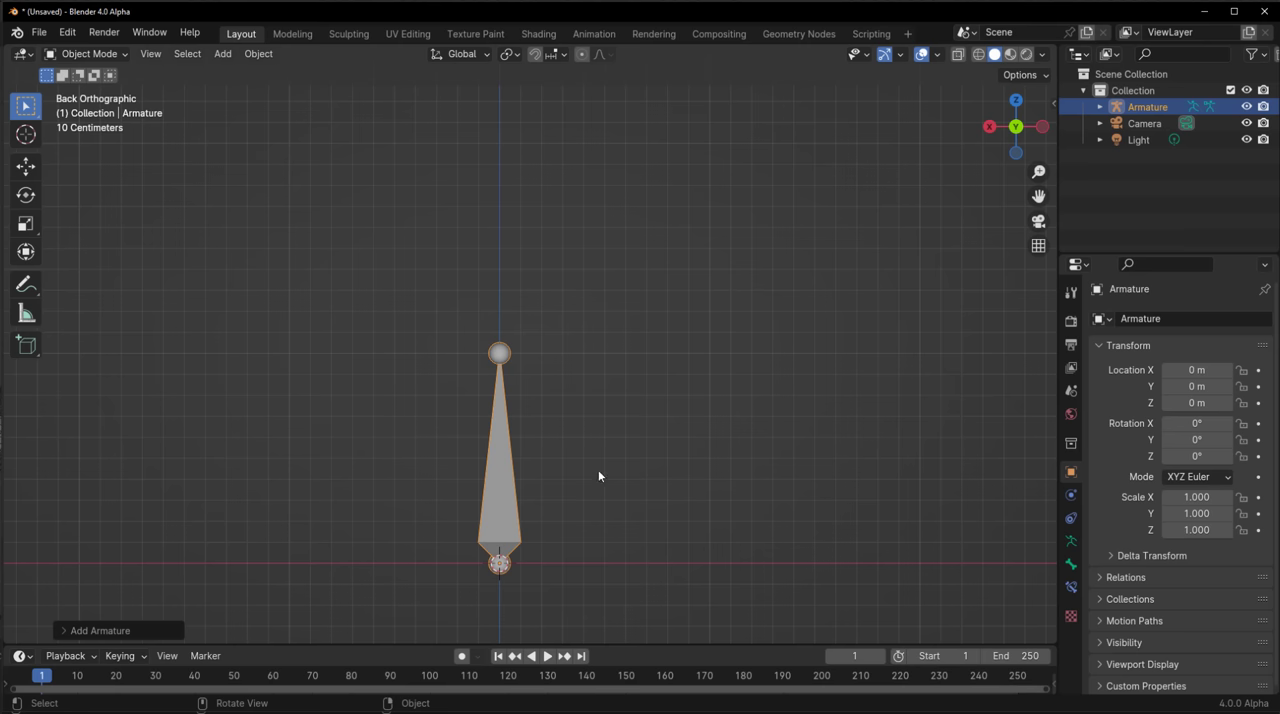
- In Edit Mode, extrude four bones from the tip, arcing up and hooking down
{"action": "key", "text": "Tab"}
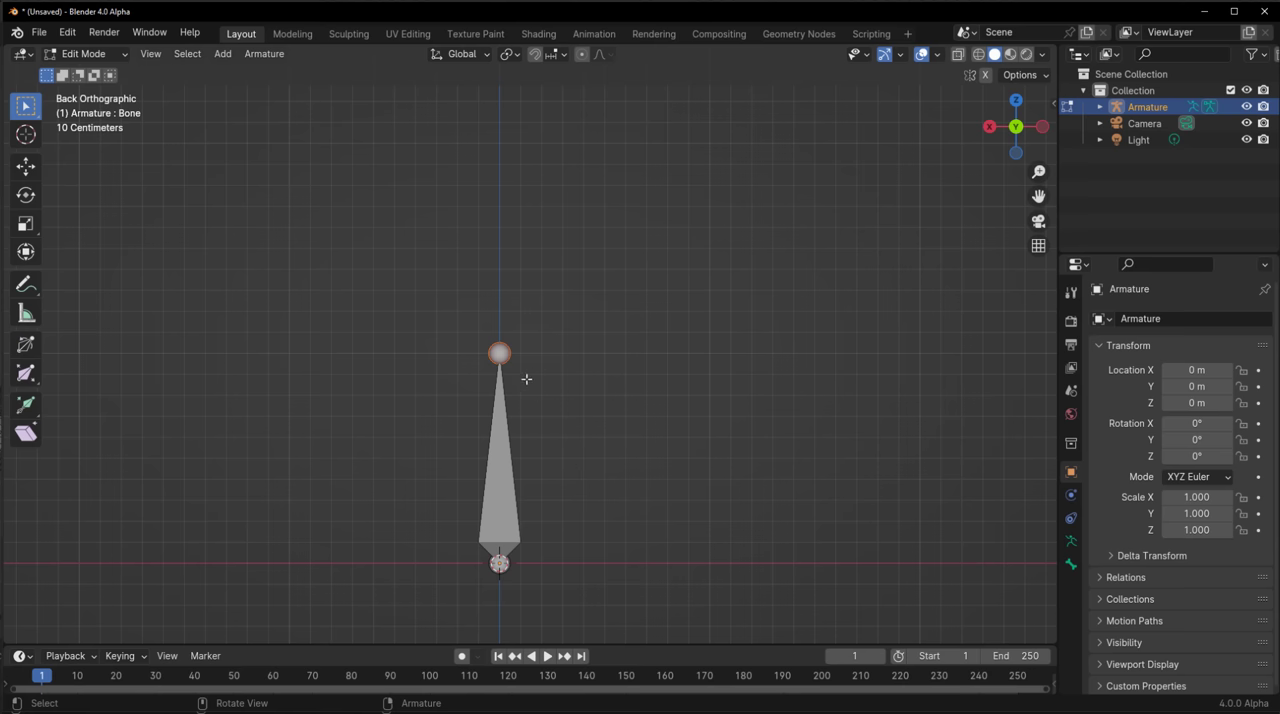
{"action": "key", "text": "e"}
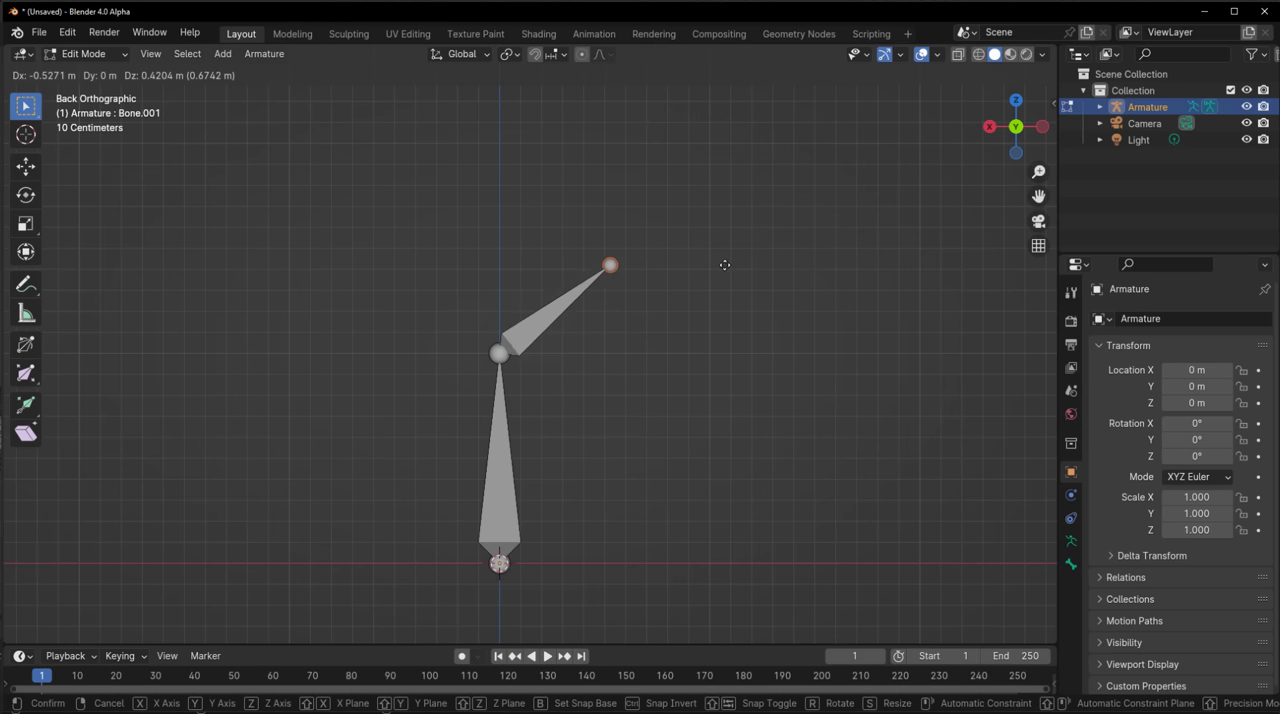
{"action": "left_click", "coordinate": [754, 209]}
{"action": "key", "text": "e"}
{"action": "left_click", "coordinate": [903, 170]}
{"action": "key", "text": "e"}
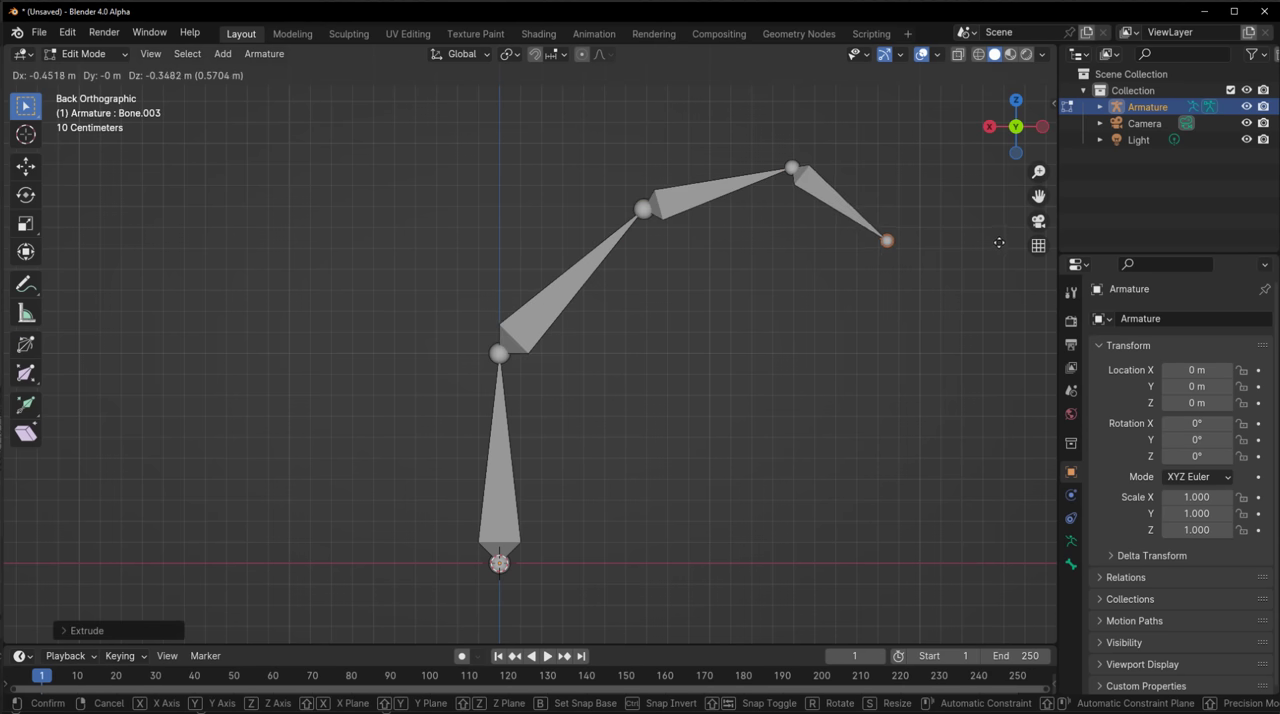
{"action": "left_click", "coordinate": [1005, 262]}
{"action": "key", "text": "e"}
{"action": "left_click", "coordinate": [1003, 375]}
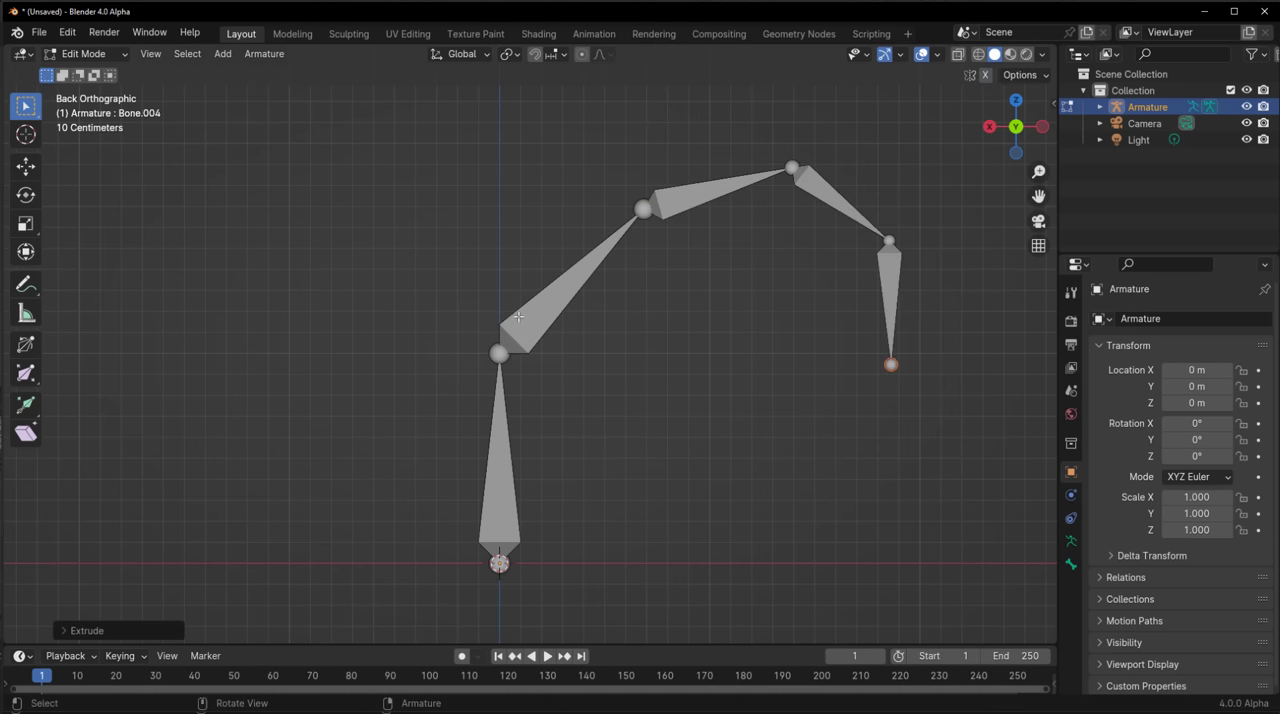
- Select the second bone and box-select the upper bones of the chain
{"action": "left_click", "coordinate": [520, 317]}
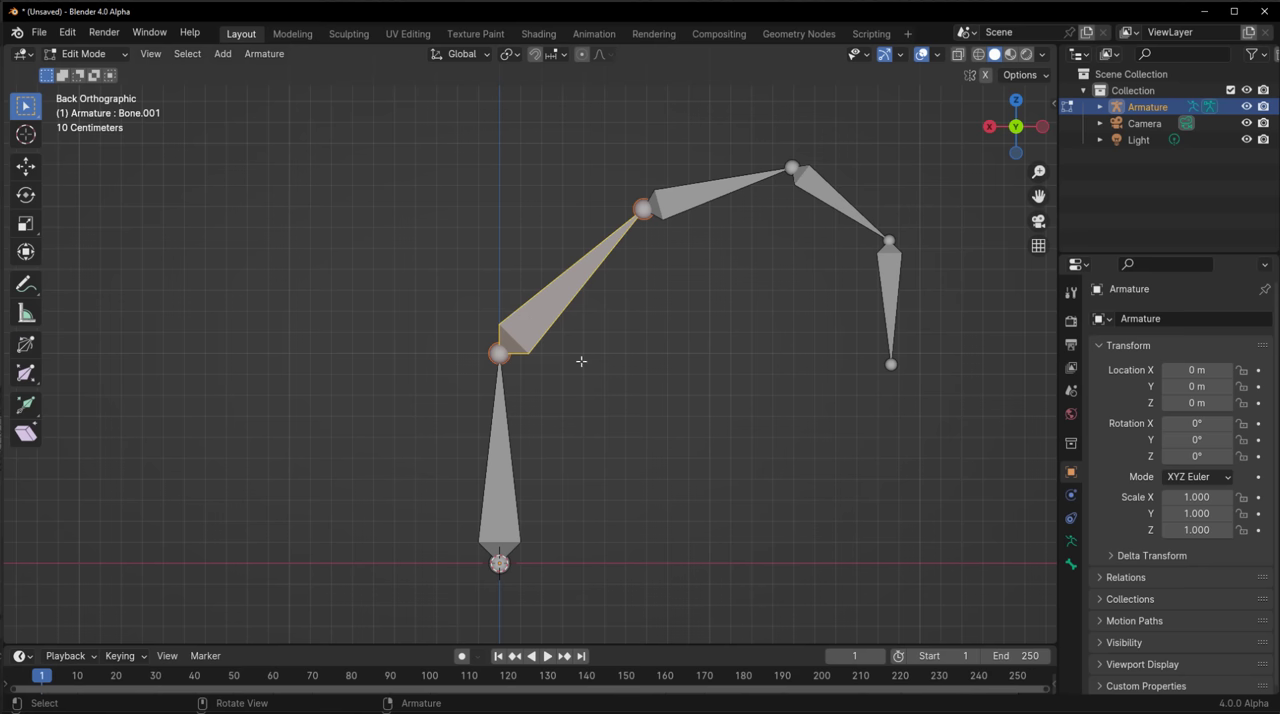
{"action": "left_click_drag", "start_coordinate": [581, 361], "coordinate": [957, 180]}
{"action": "left_click_drag", "start_coordinate": [466, 112], "coordinate": [948, 356]}
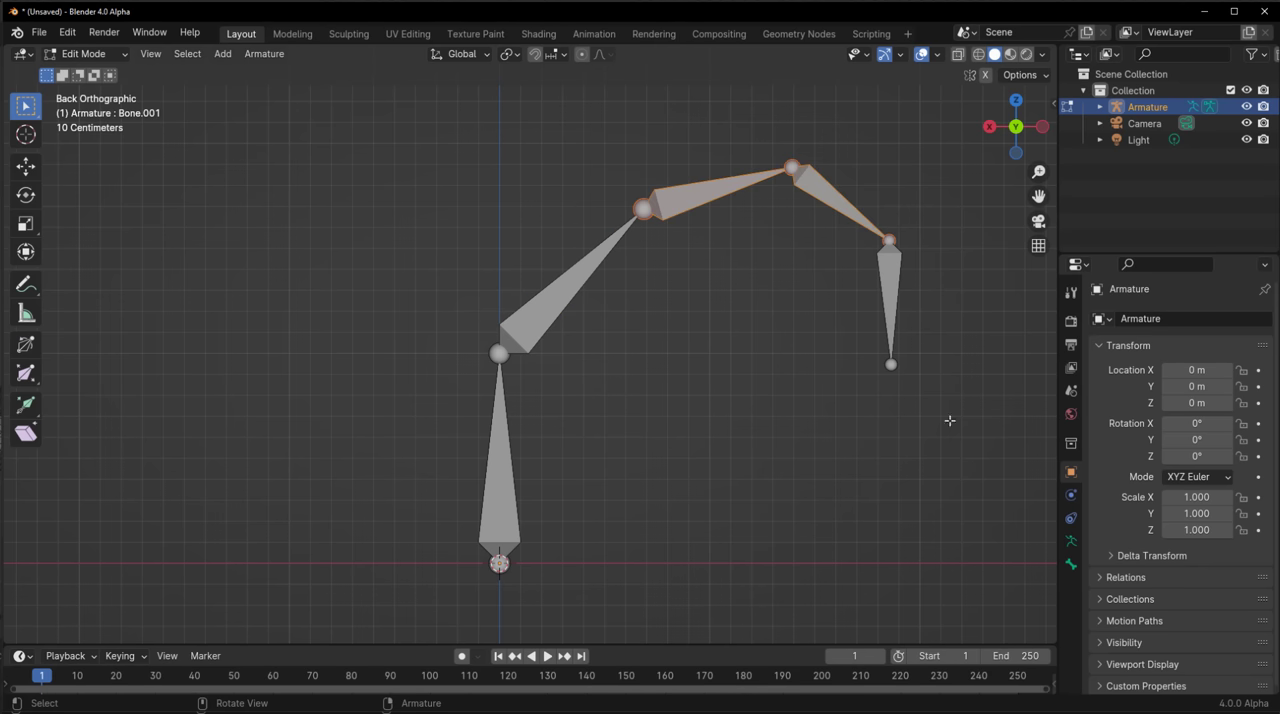
- Switch to Pose Mode and select the five bones of the chain
{"action": "left_click", "coordinate": [62, 55]}
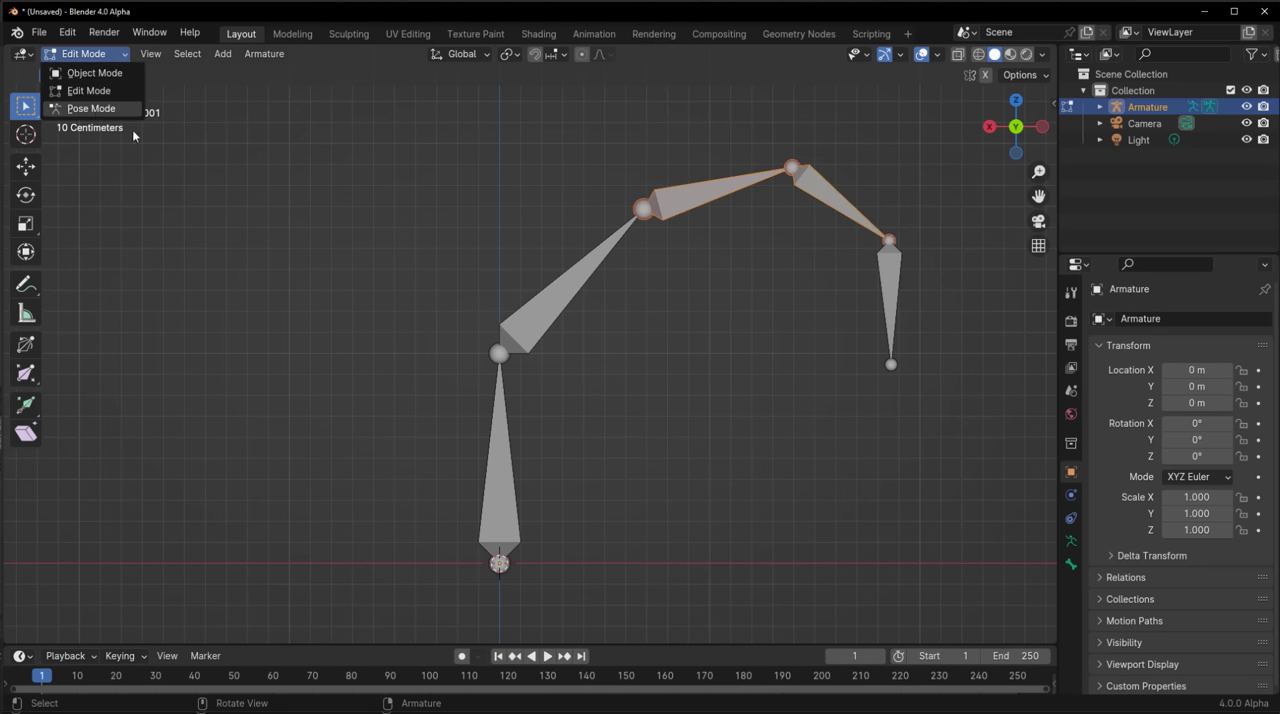
{"action": "left_click", "coordinate": [90, 108]}
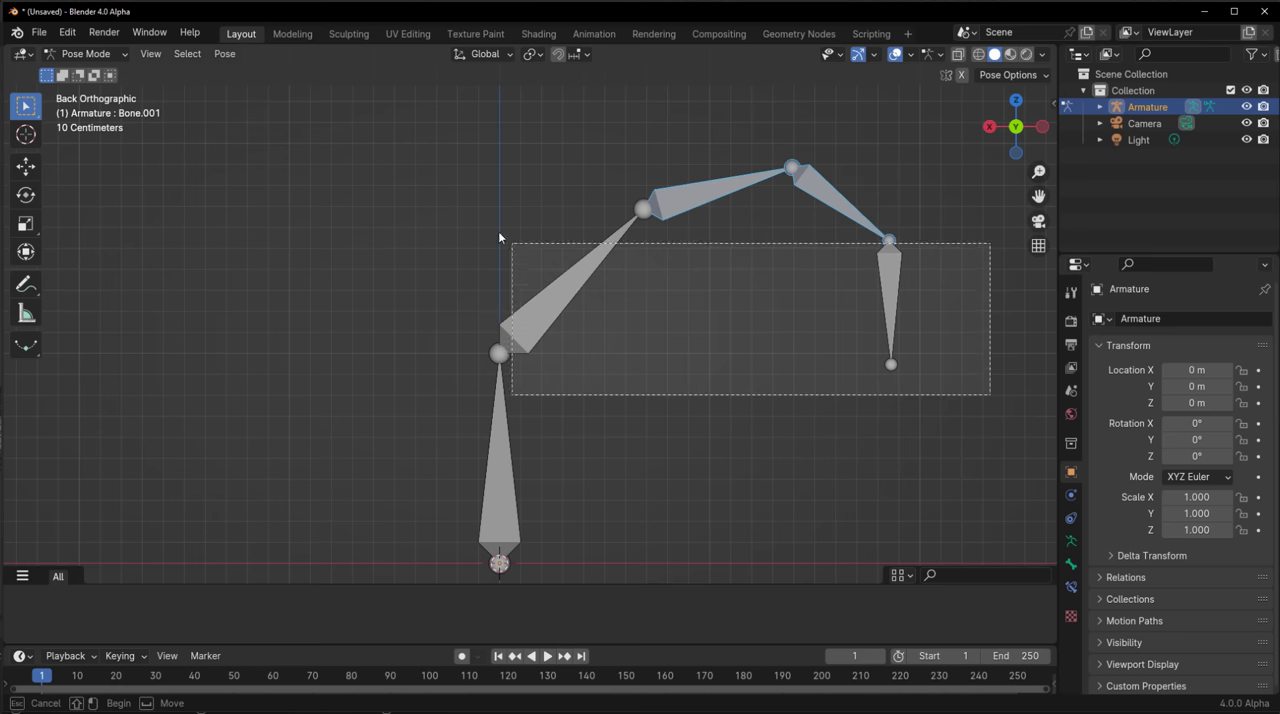
{"action": "mouse_move", "coordinate": [992, 396]}
{"action": "left_mouse_down"}
{"action": "mouse_move", "coordinate": [468, 132]}
{"action": "mouse_move", "coordinate": [988, 362]}
{"action": "left_mouse_up"}
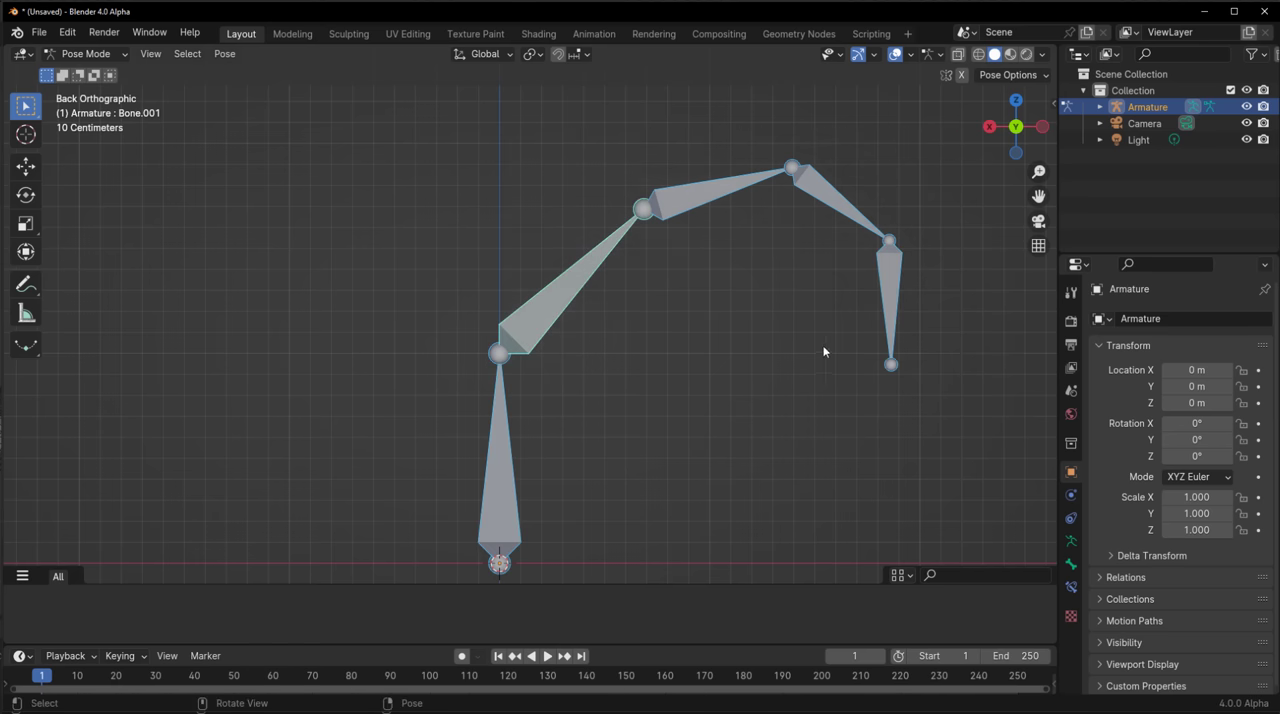
{"action": "left_click", "coordinate": [780, 420]}
{"action": "left_click", "coordinate": [571, 300], "text": "shift"}
{"action": "left_click", "coordinate": [686, 204], "text": "shift"}
{"action": "left_click", "coordinate": [810, 192], "text": "shift"}
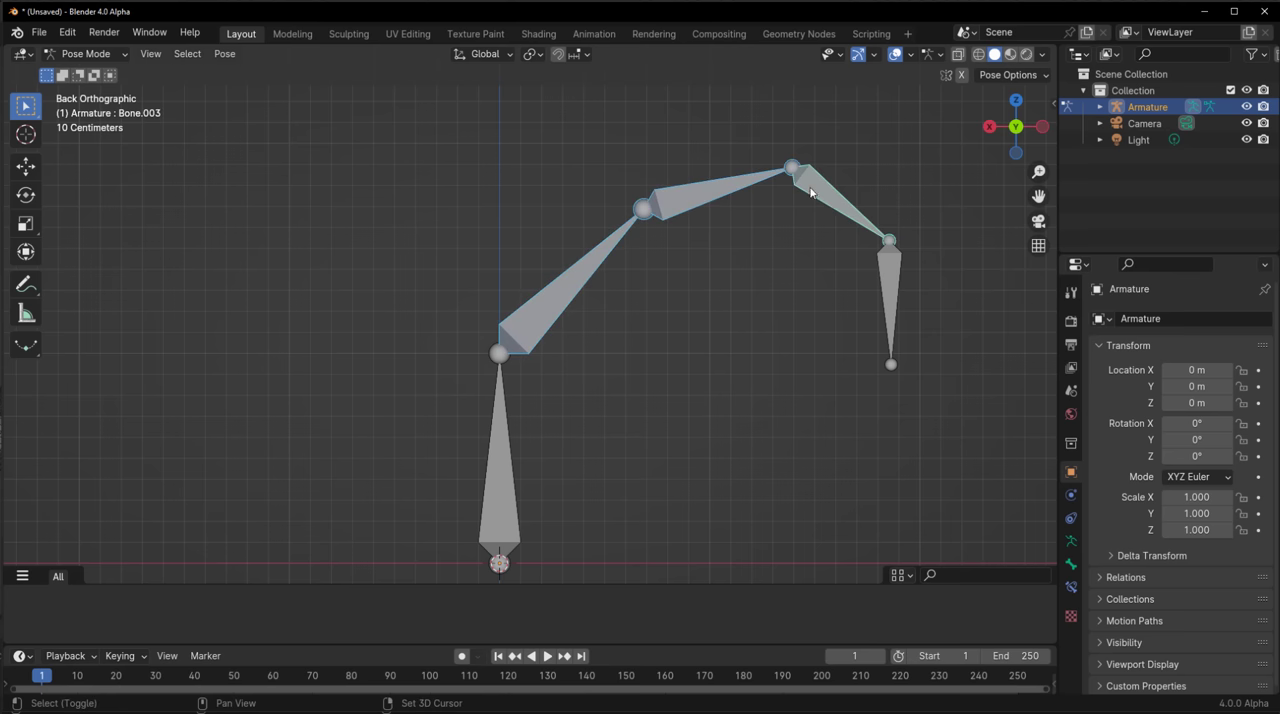
{"action": "left_click", "coordinate": [881, 303], "text": "shift"}
- Rotate the upper chain to point straight up, then return to Edit Mode
{"action": "left_click", "coordinate": [26, 195]}
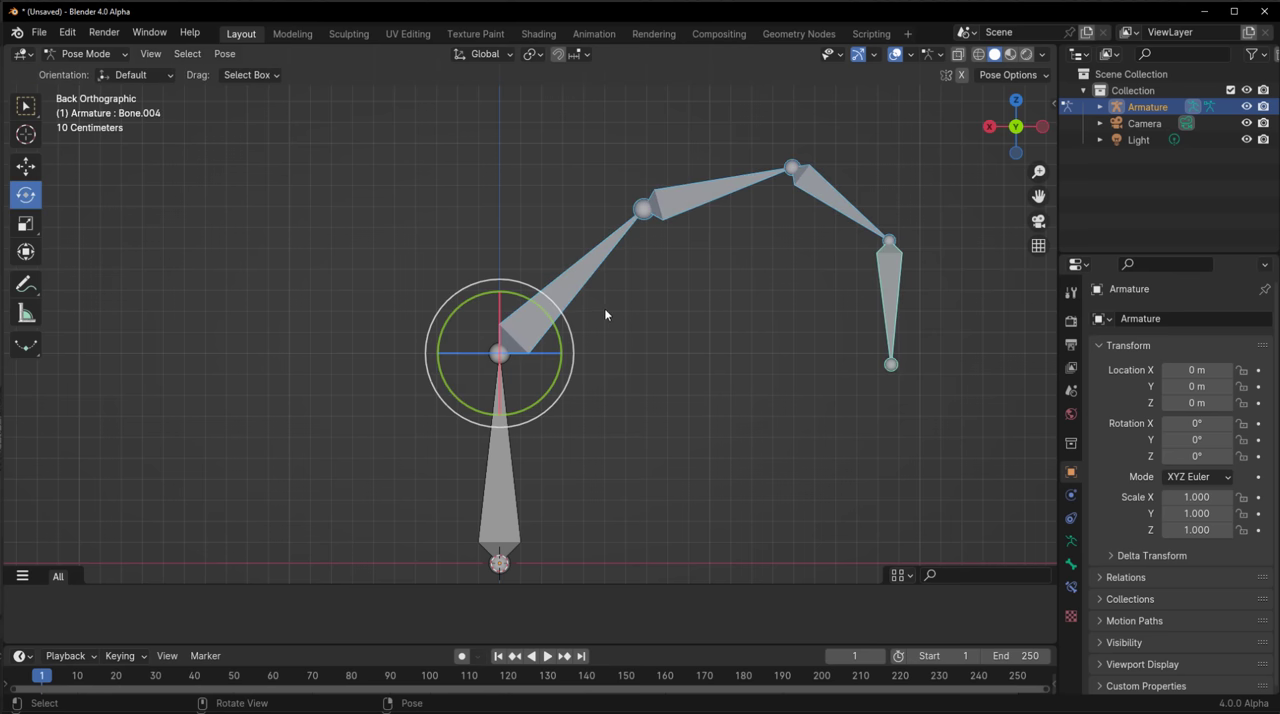
{"action": "left_click_drag", "start_coordinate": [558, 340], "coordinate": [505, 290]}
{"action": "left_click", "coordinate": [84, 55]}
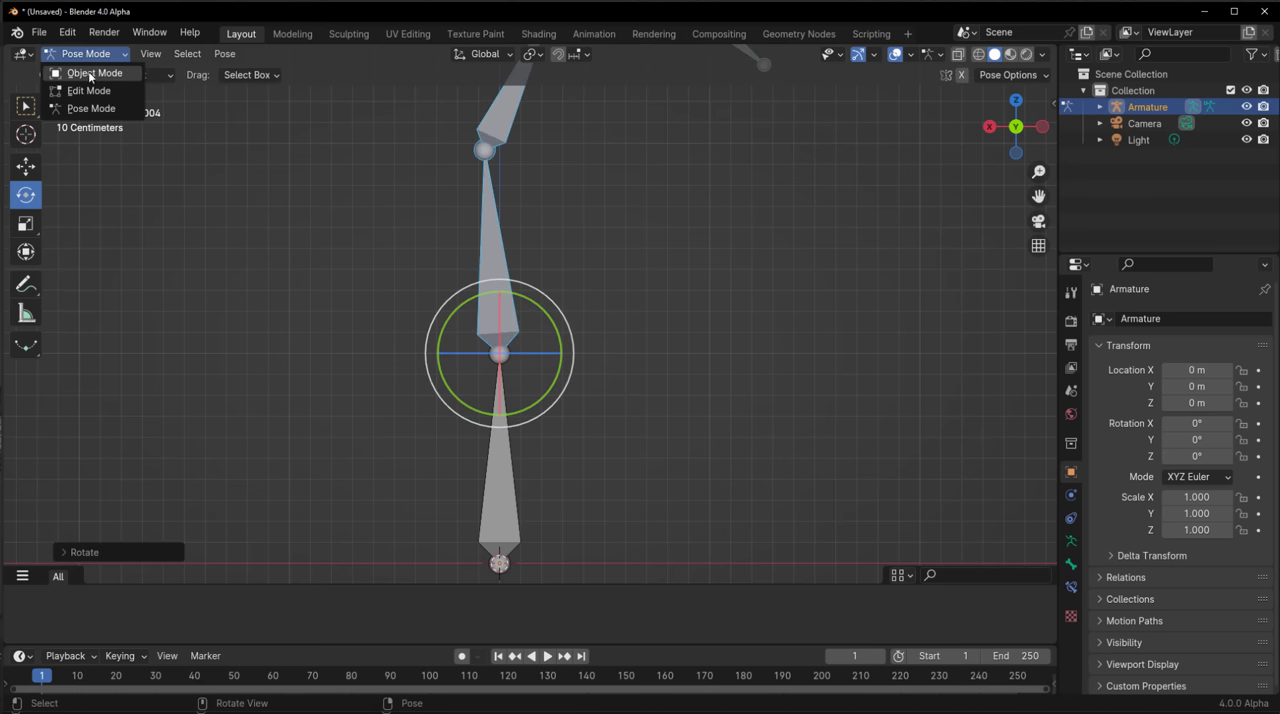
{"action": "left_click", "coordinate": [80, 90]}
- Deselect all bones and tilt the blue bone at the fin tip
{"action": "left_click", "coordinate": [668, 423]}
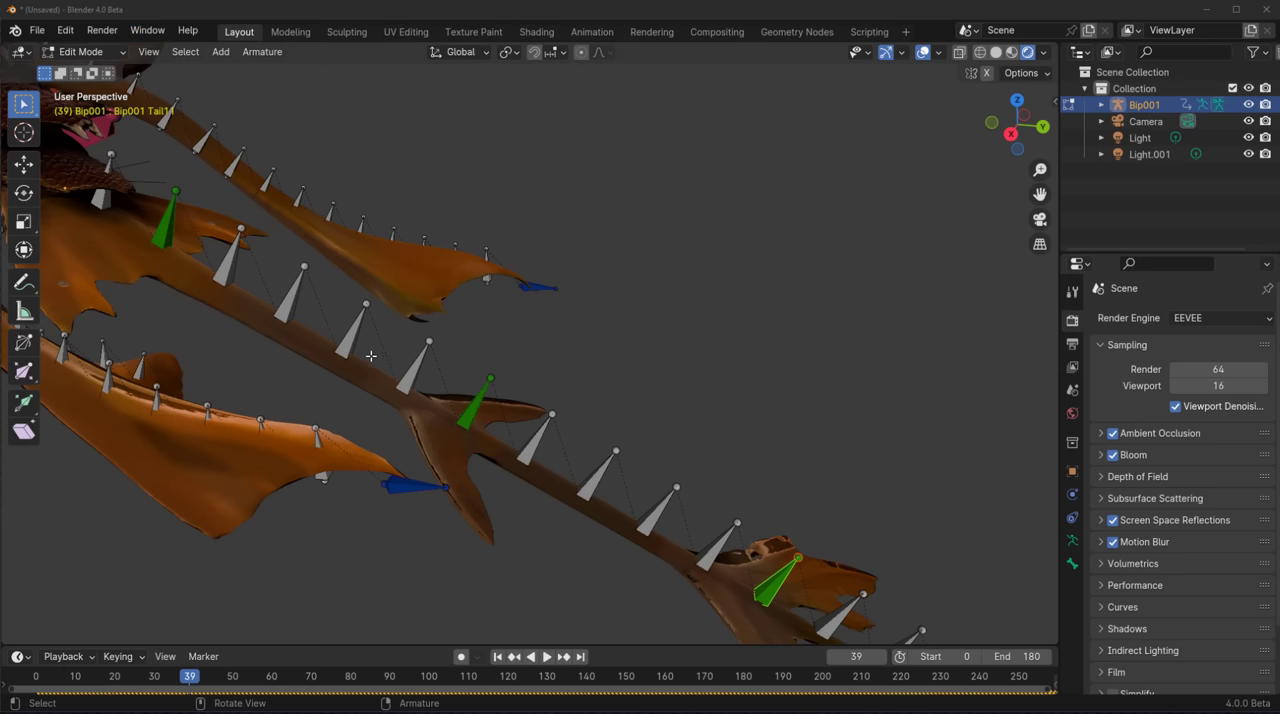
{"action": "middle_click_drag", "start_coordinate": [378, 358], "coordinate": [432, 359]}
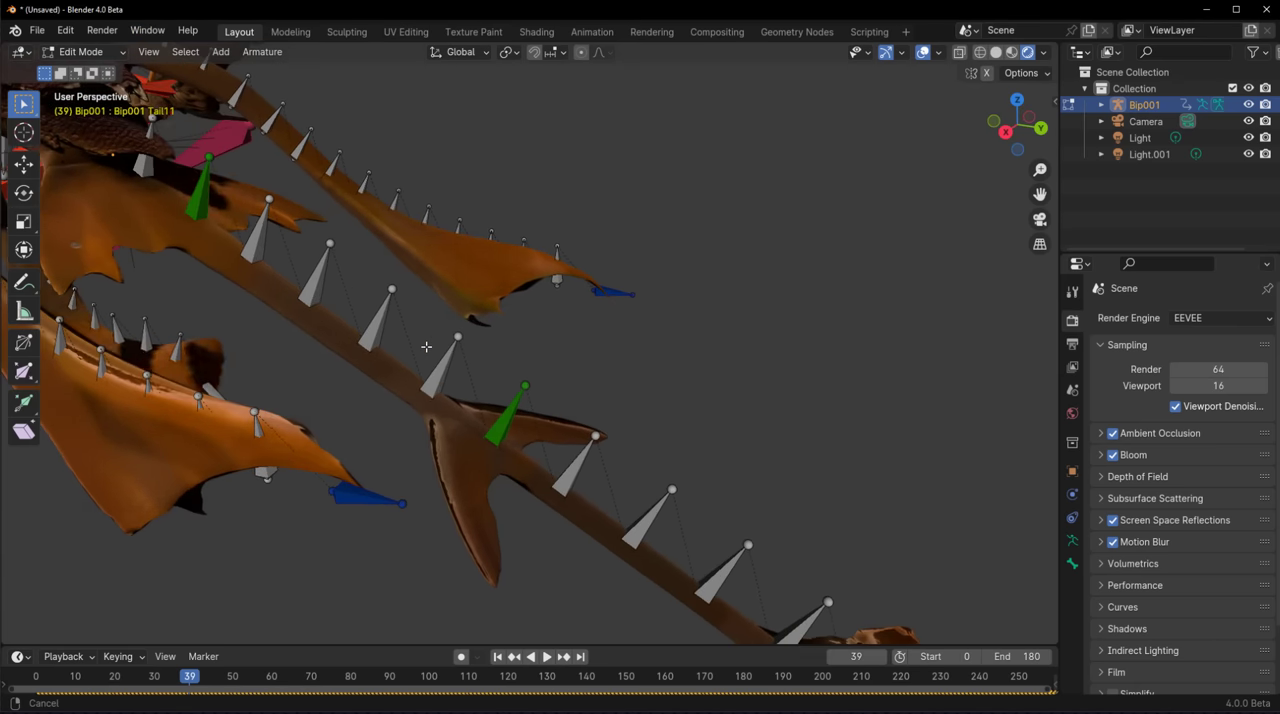
{"action": "left_click", "coordinate": [407, 480]}
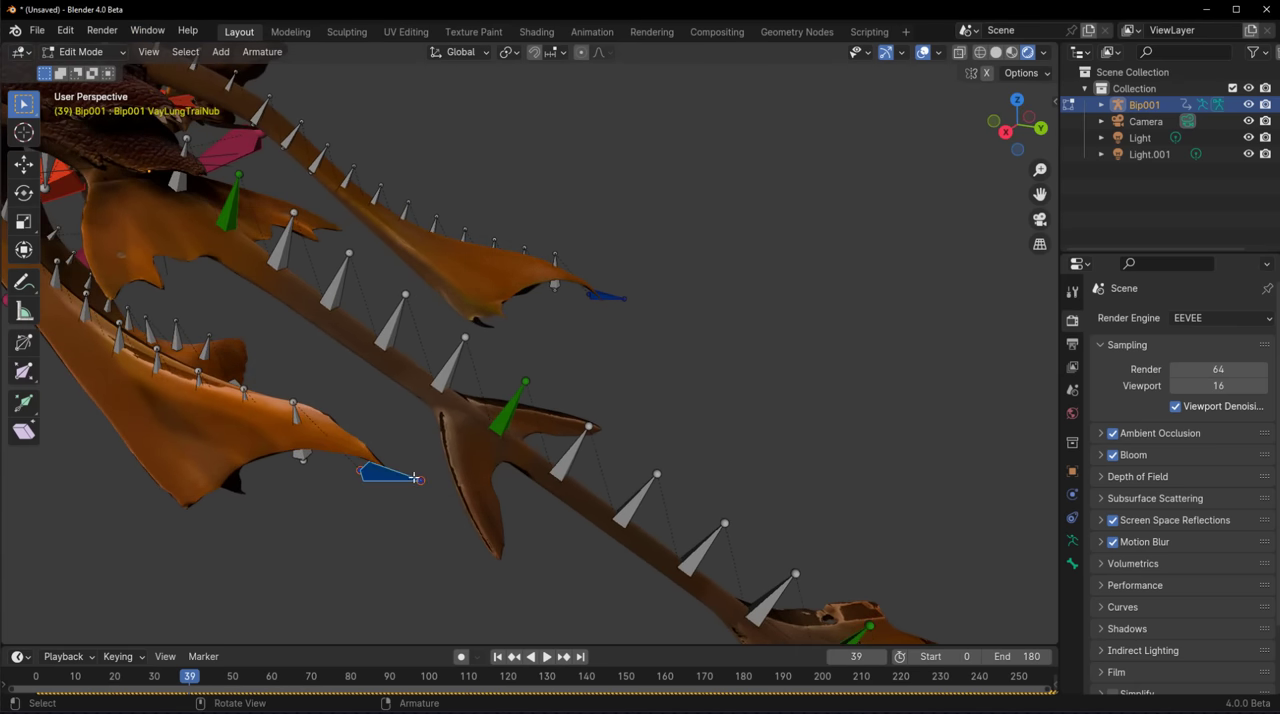
{"action": "key", "text": "r"}
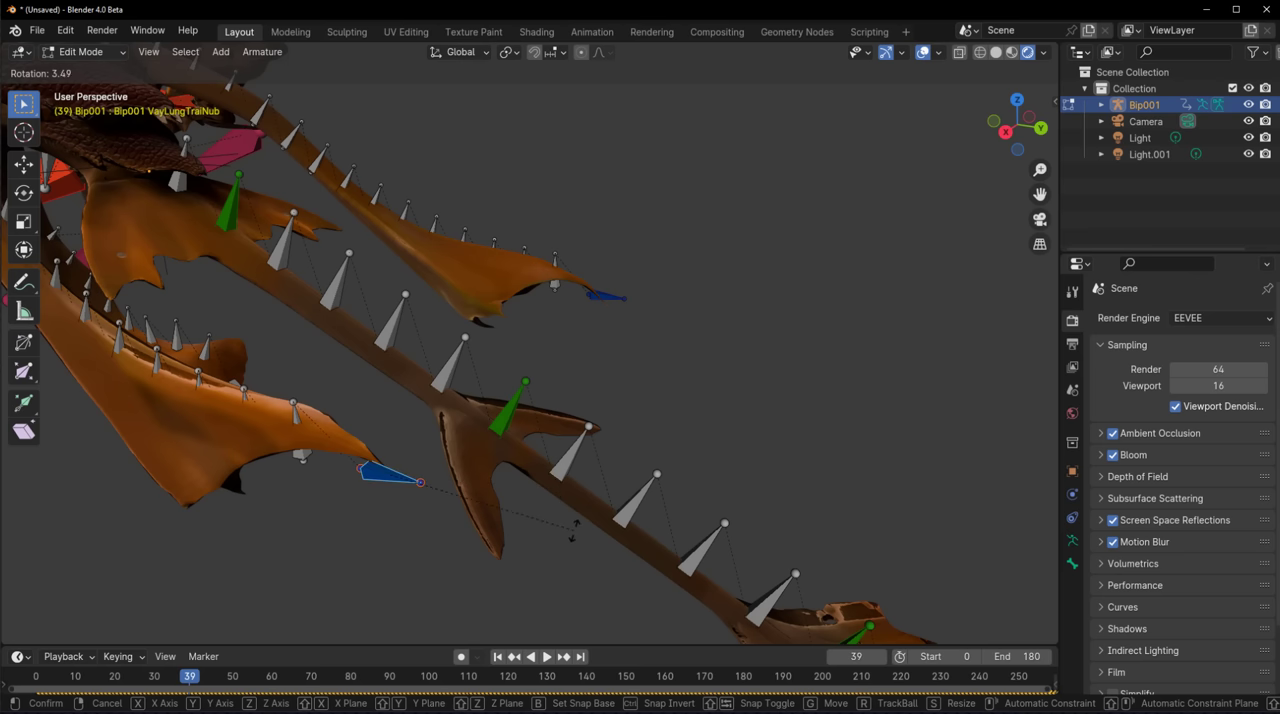
{"action": "left_click", "coordinate": [574, 530]}
- Tilt the green Bip001 Tail6 bone slightly and orbit around the tail
{"action": "left_click", "coordinate": [516, 416]}
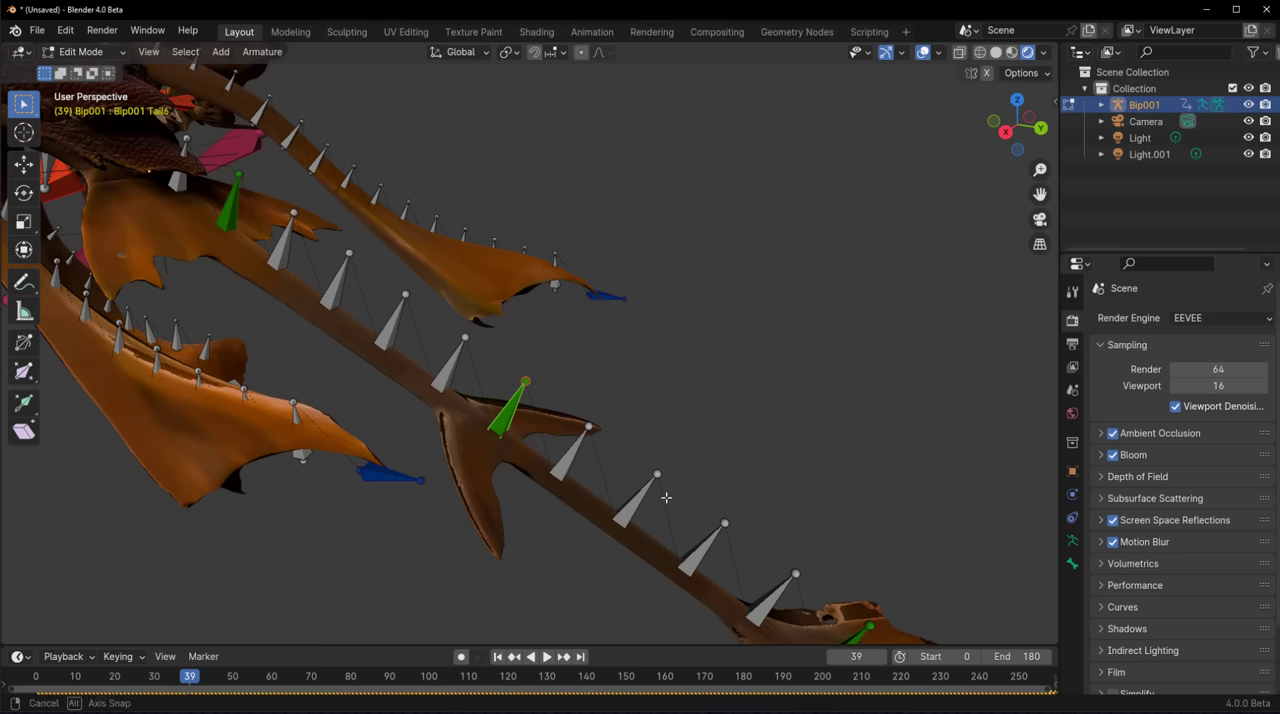
{"action": "middle_click_drag", "start_coordinate": [666, 497], "coordinate": [680, 485]}
{"action": "key", "text": "r"}
{"action": "left_click", "coordinate": [697, 470]}
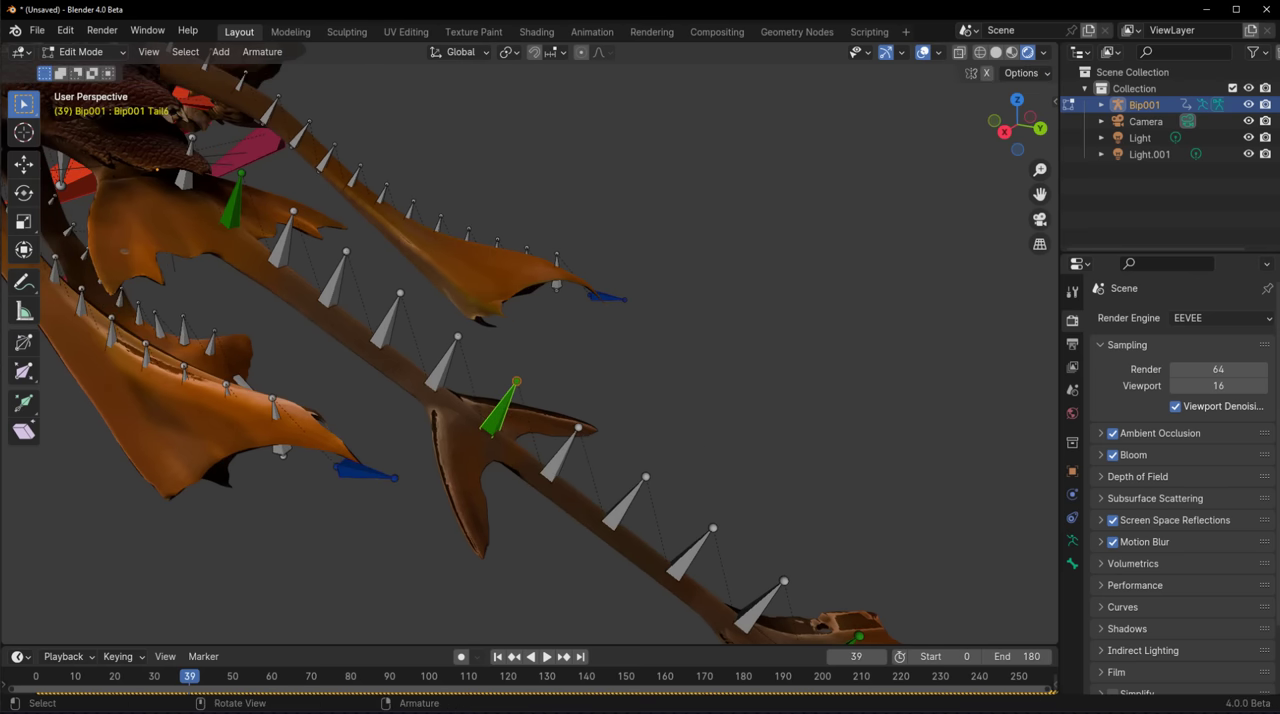
{"action": "middle_click_drag", "start_coordinate": [682, 473], "coordinate": [360, 463]}
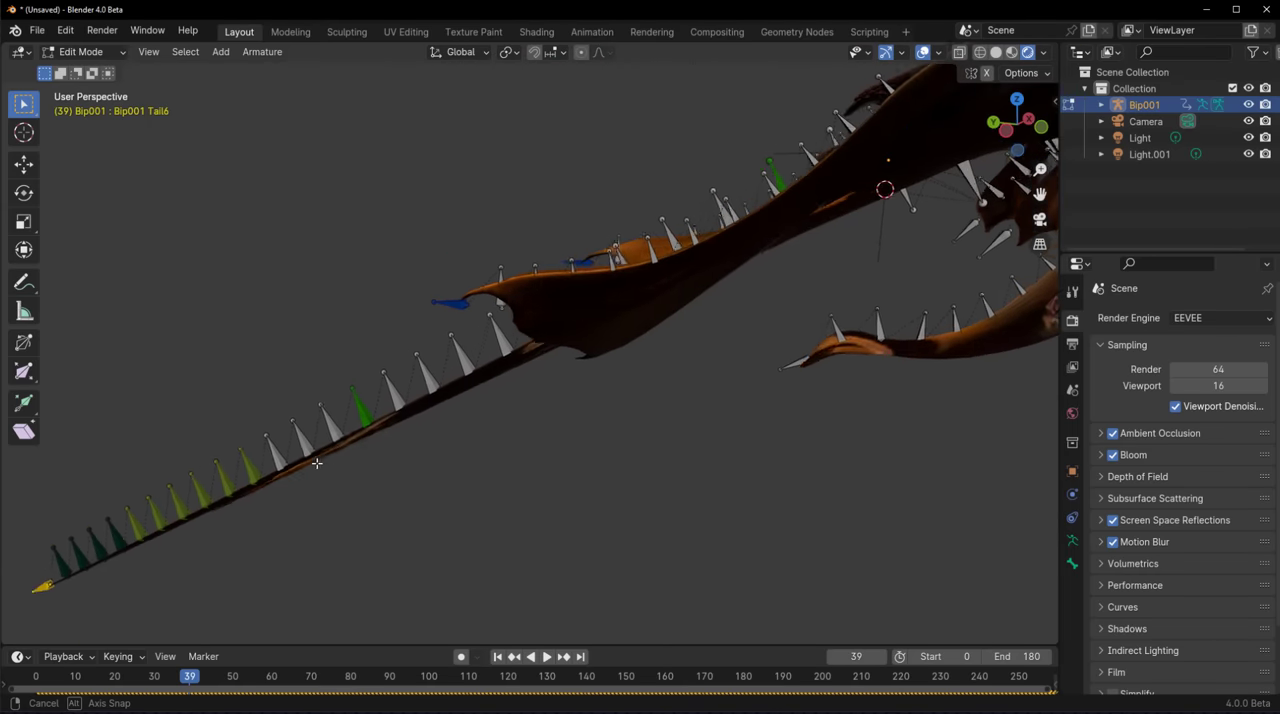
{"action": "middle_click_drag", "start_coordinate": [360, 463], "coordinate": [292, 469]}
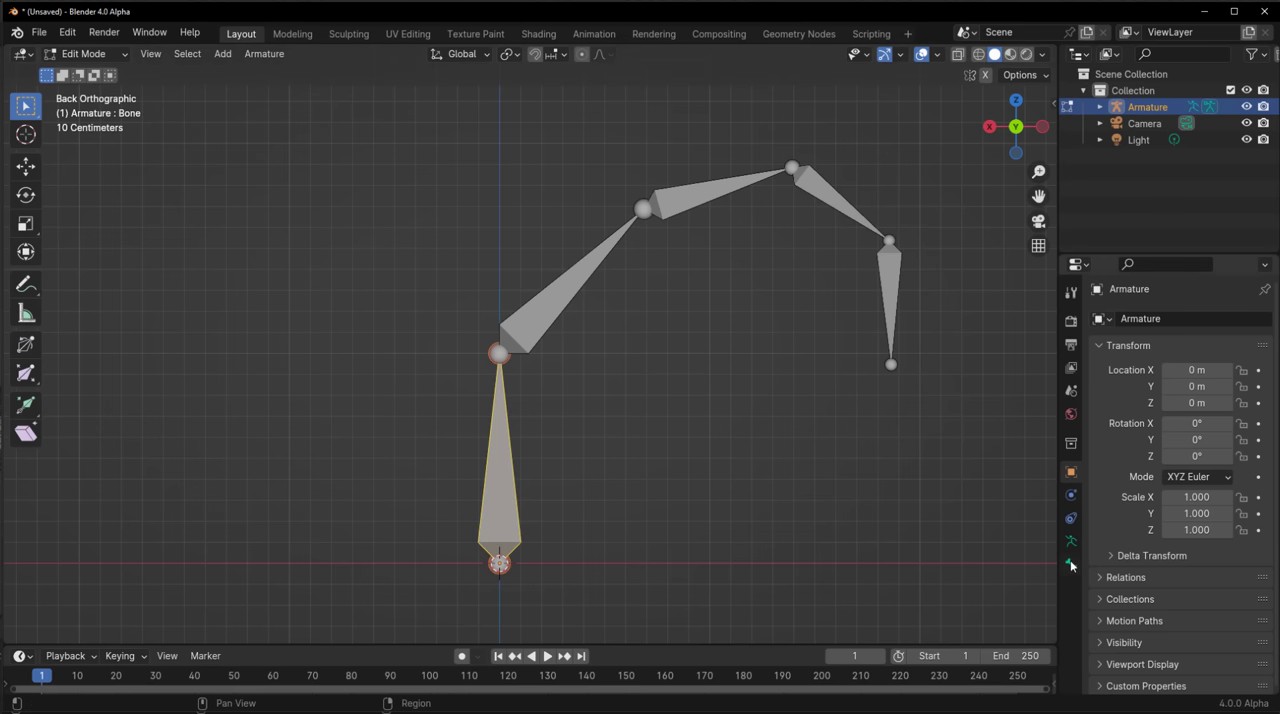
- Expand the base bone's Viewport Display settings and give it red edit colour set 01
{"action": "left_click", "coordinate": [1071, 564]}
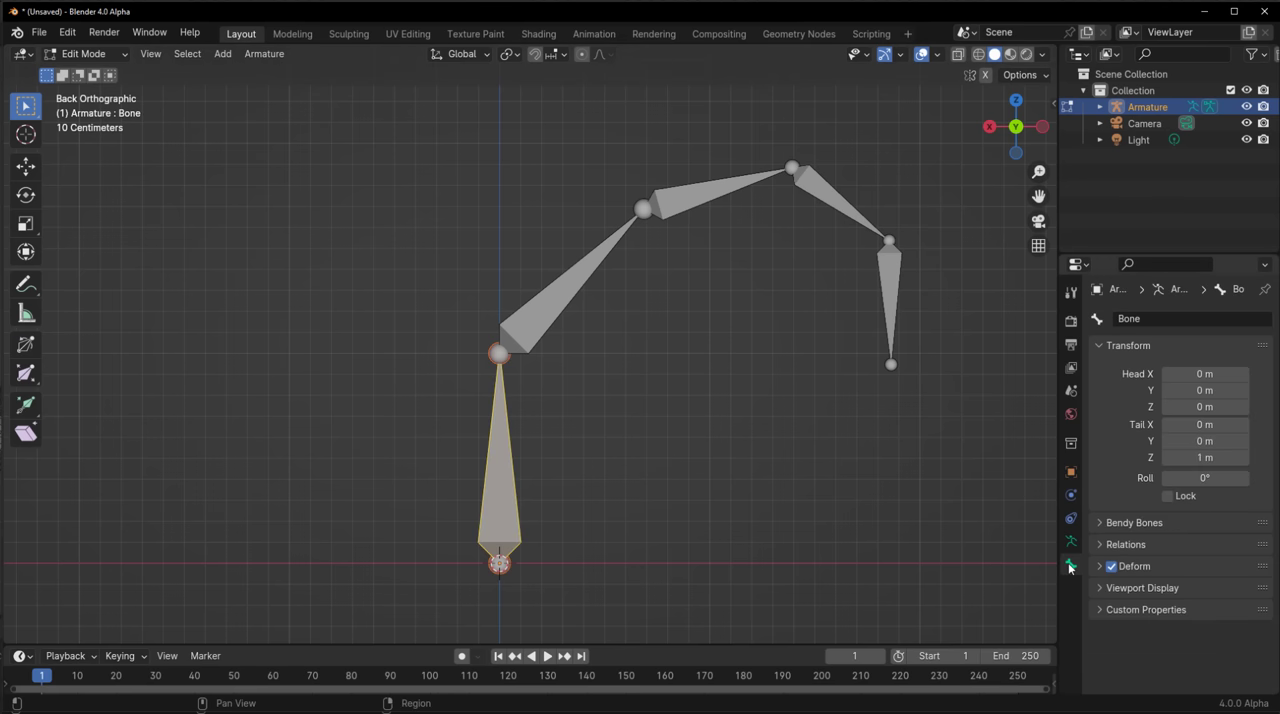
{"action": "left_click", "coordinate": [1165, 590]}
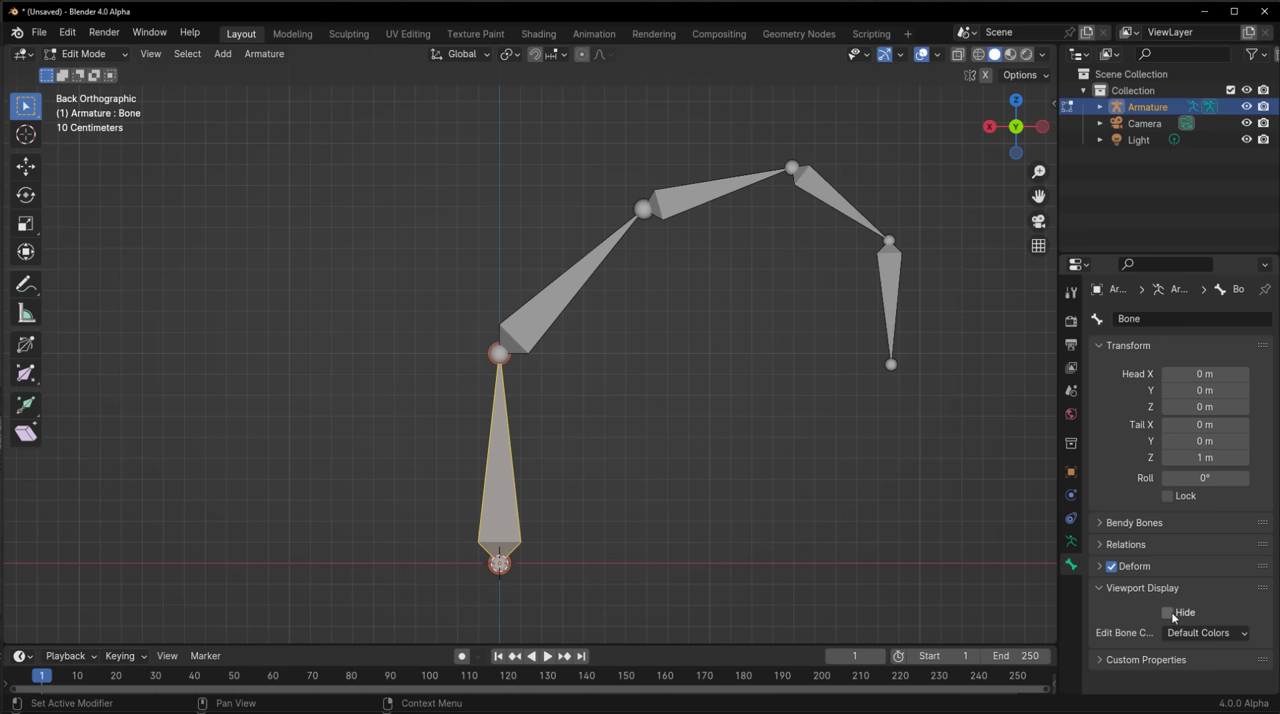
{"action": "left_click", "coordinate": [1168, 612]}
{"action": "left_click", "coordinate": [1185, 637]}
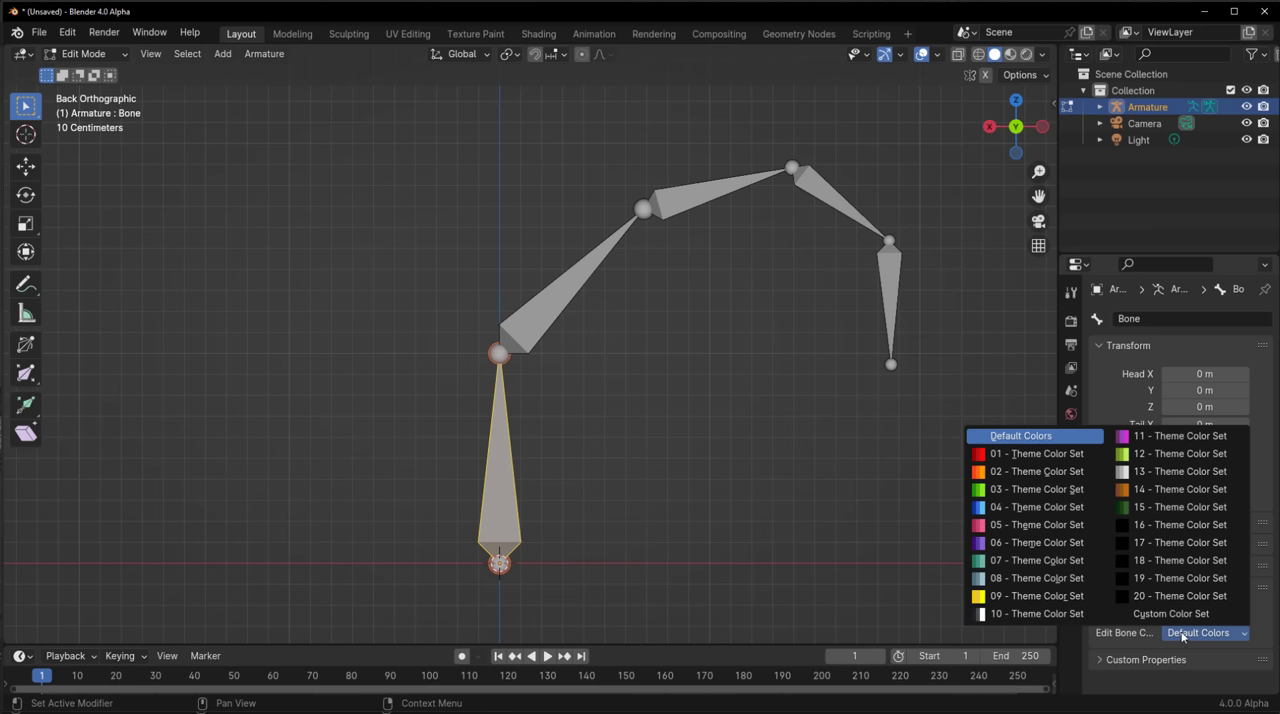
{"action": "left_click", "coordinate": [1012, 455]}
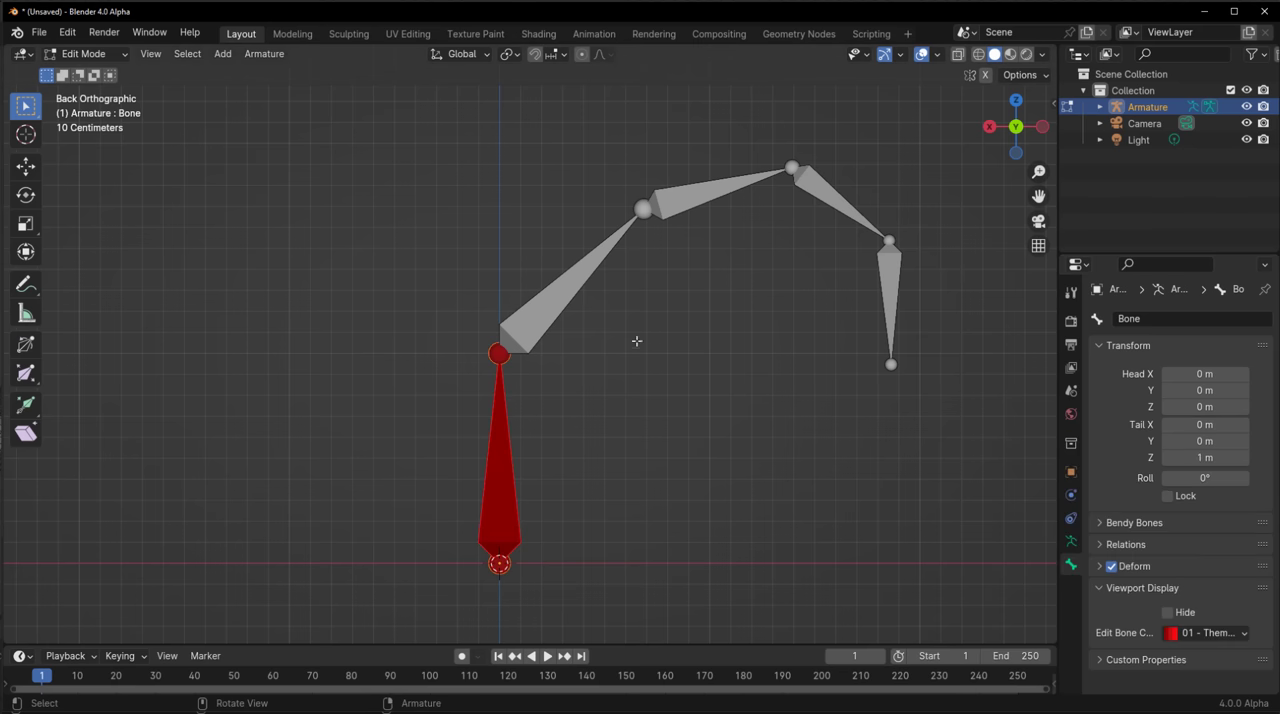
- Colour the second bone green (set 12) and the third magenta (set 05)
{"action": "left_click", "coordinate": [578, 277]}
{"action": "left_click", "coordinate": [1205, 633]}
{"action": "left_click", "coordinate": [1133, 465]}
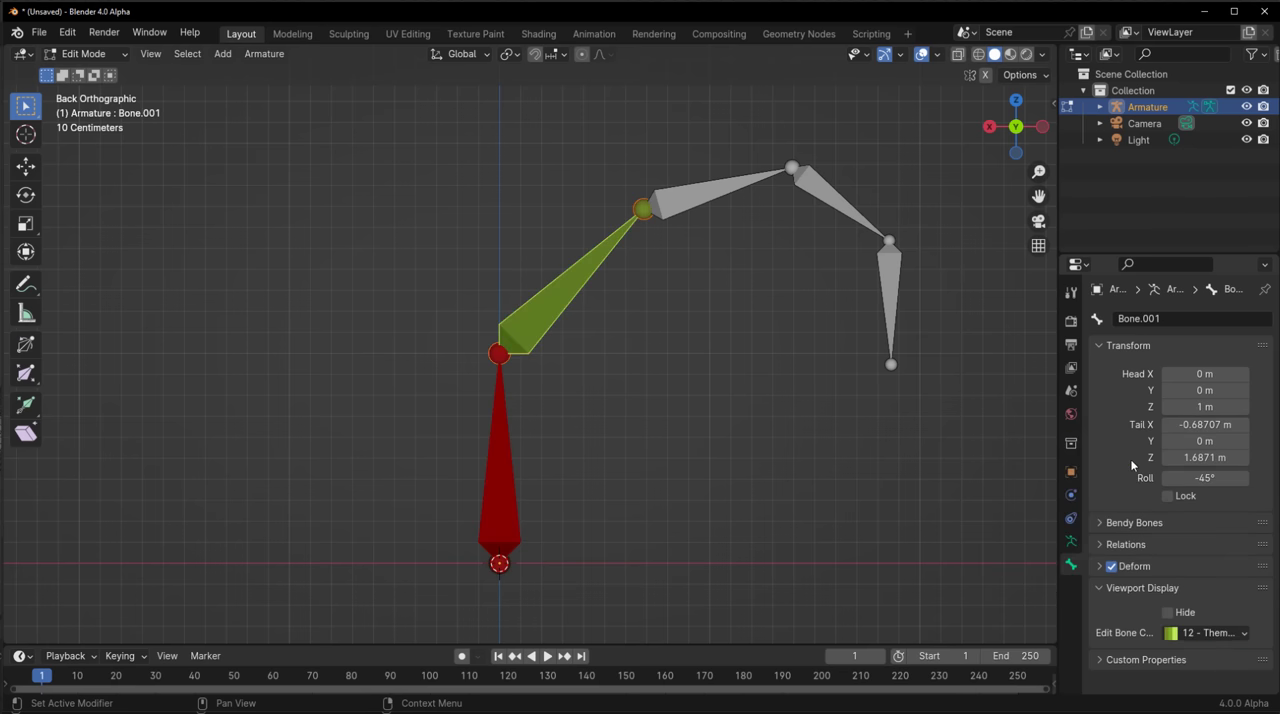
{"action": "left_click", "coordinate": [742, 190]}
{"action": "left_click", "coordinate": [1215, 634]}
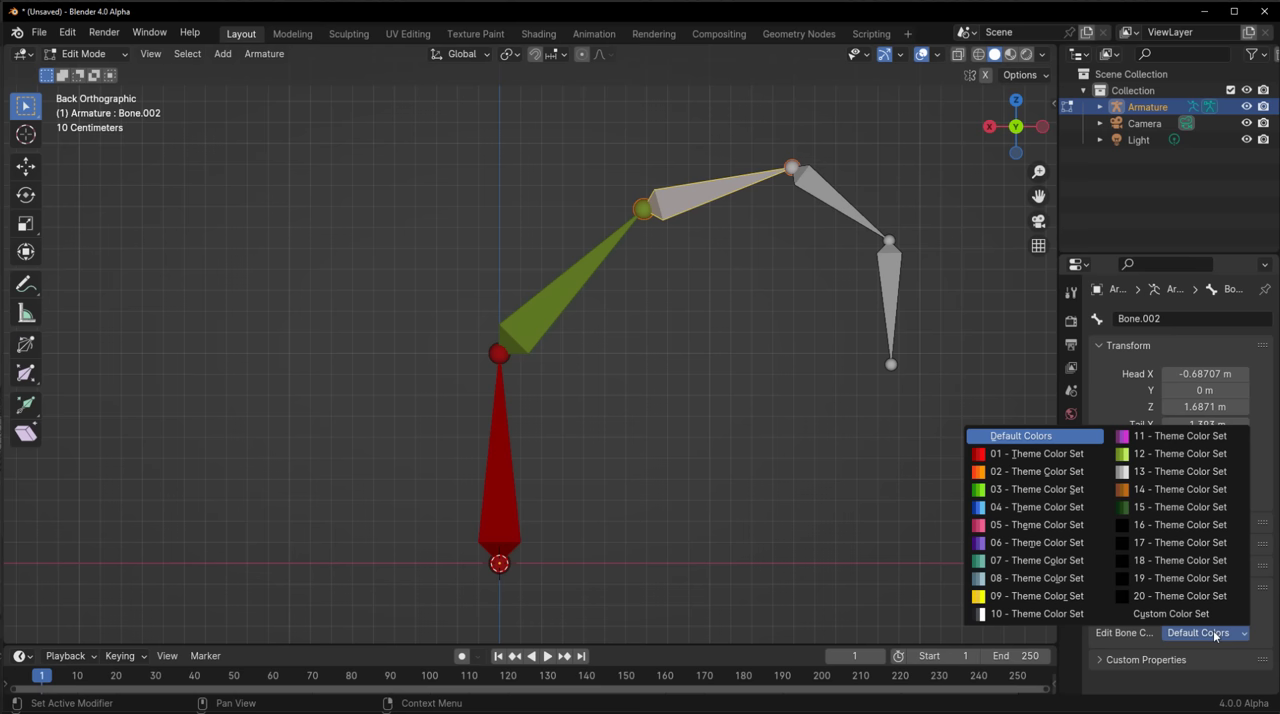
{"action": "left_click", "coordinate": [1036, 525]}
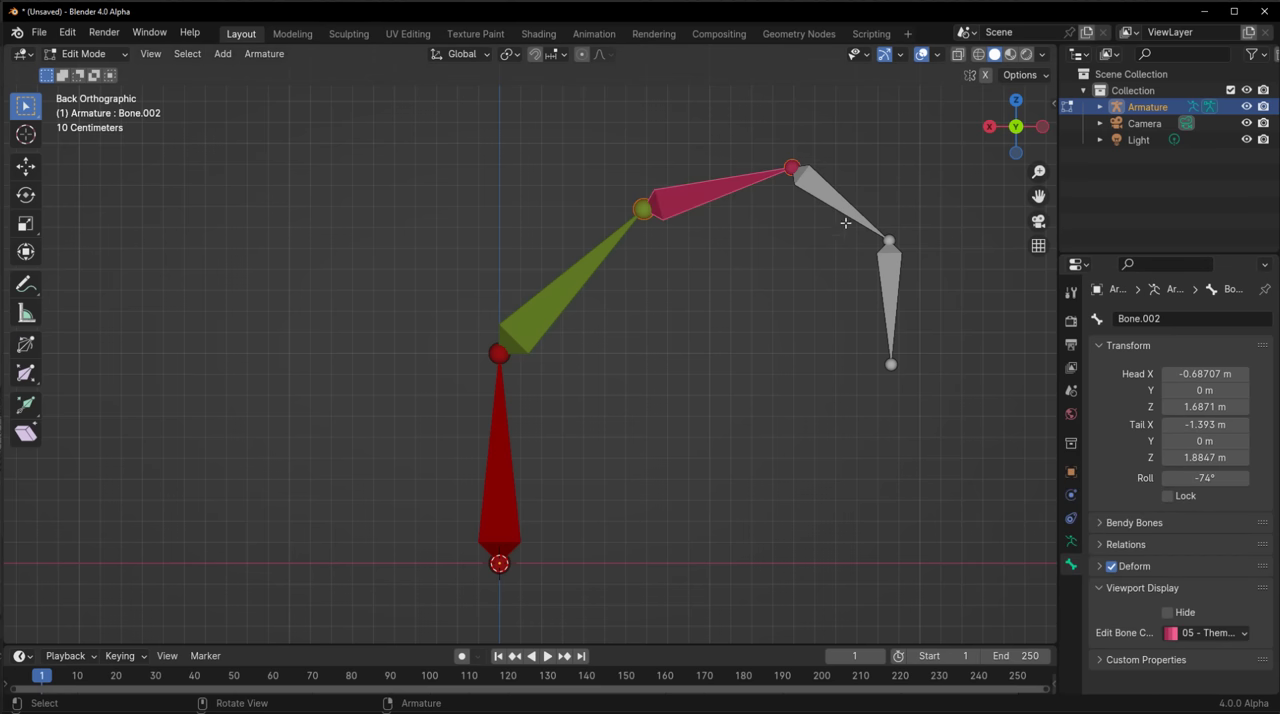
- Colour the fourth bone yellow (set 09) and the tip blue (set 04)
{"action": "left_click", "coordinate": [845, 223]}
{"action": "left_click", "coordinate": [1227, 636]}
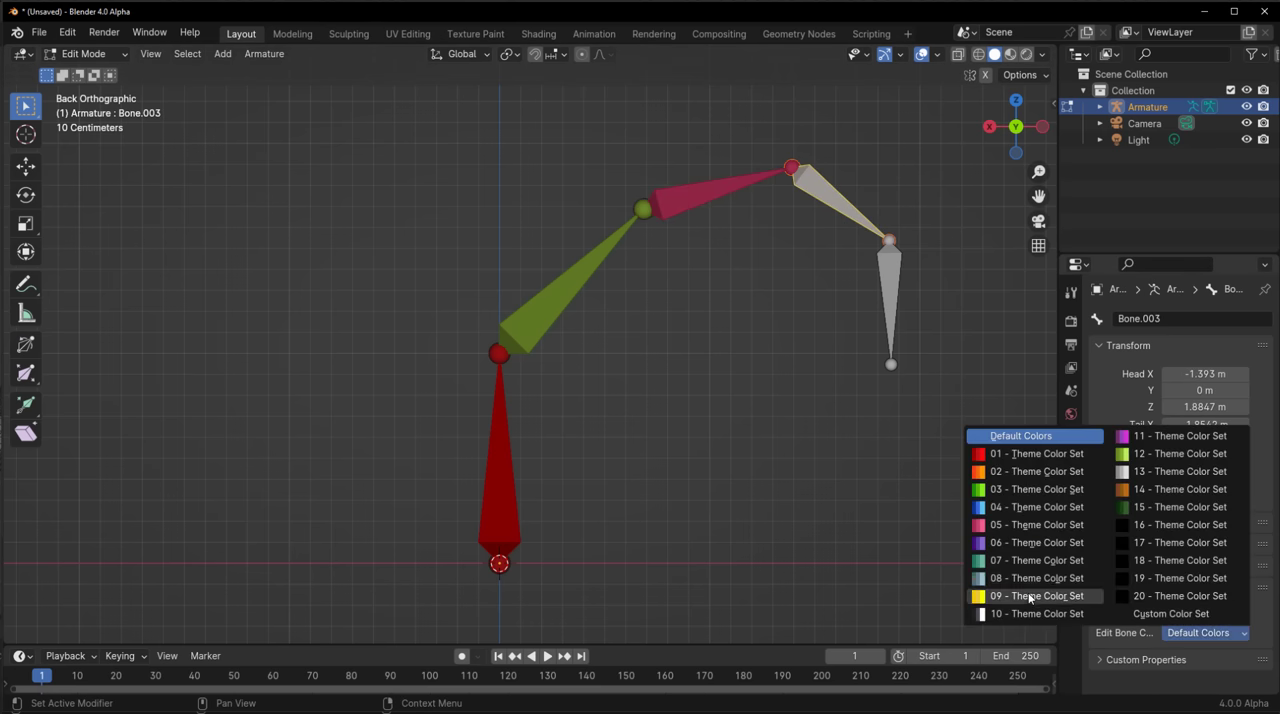
{"action": "left_click", "coordinate": [1030, 597]}
{"action": "left_click", "coordinate": [884, 286]}
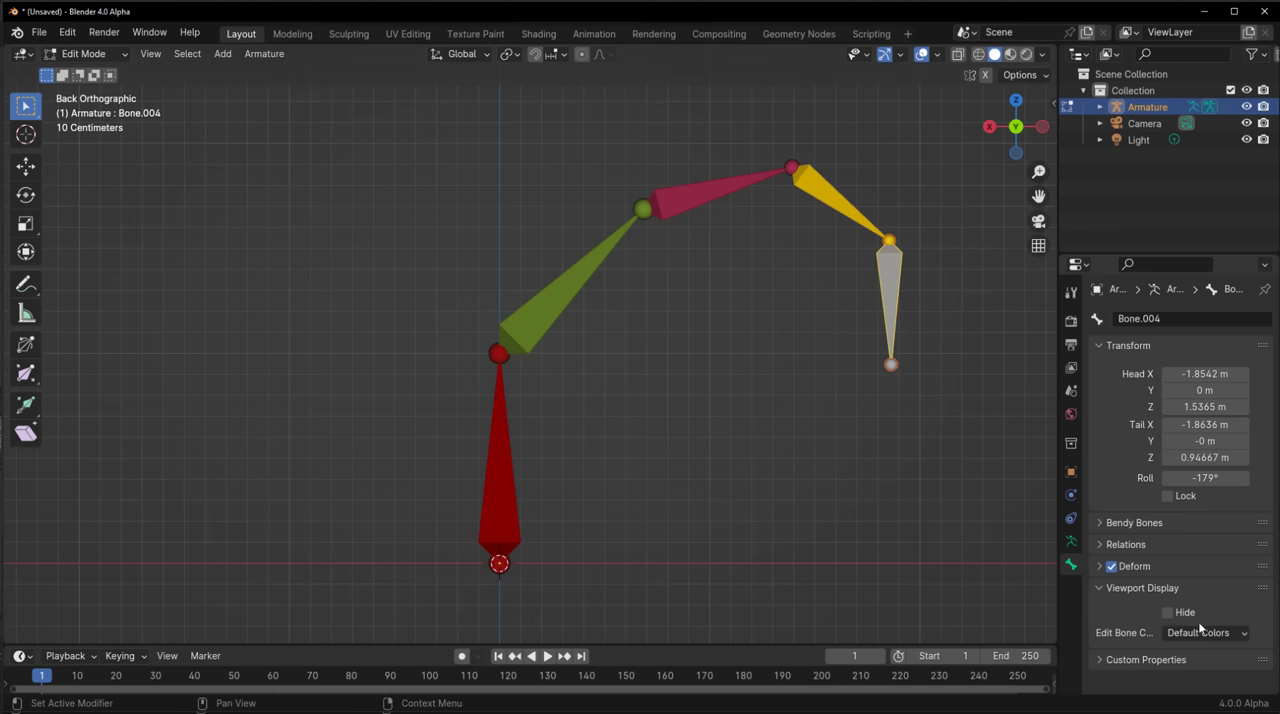
{"action": "left_click", "coordinate": [1196, 635]}
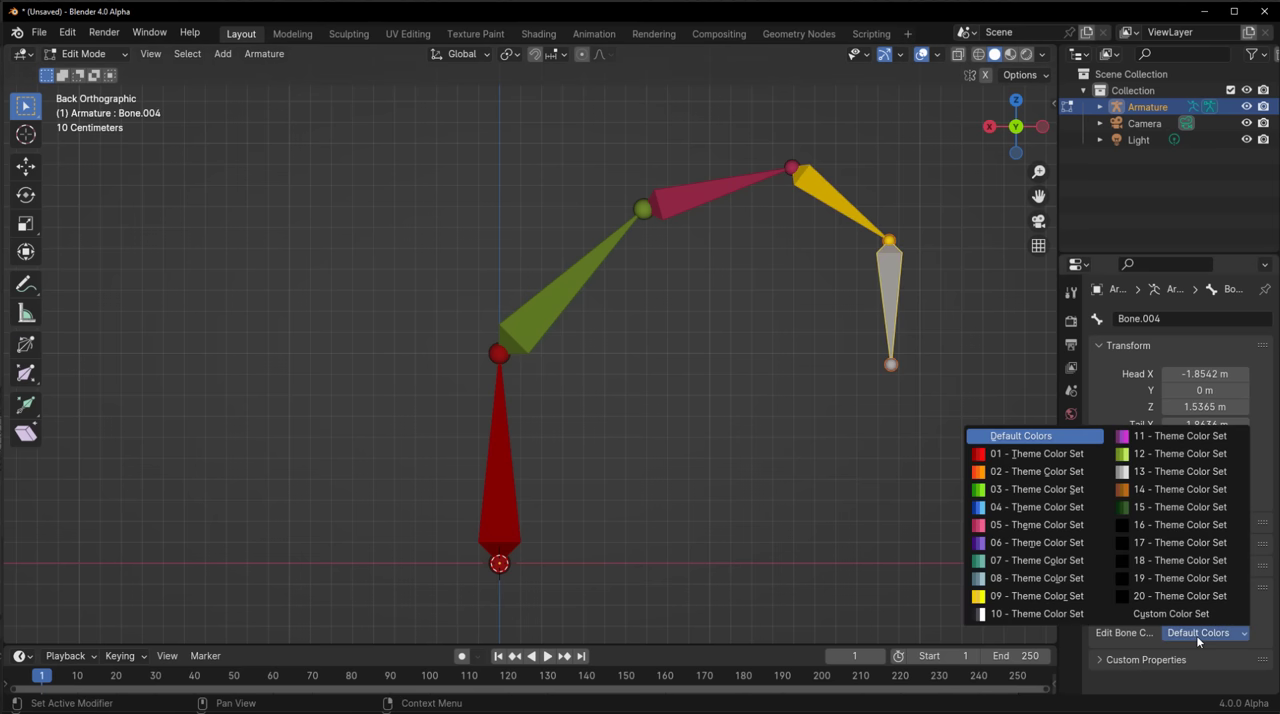
{"action": "left_click", "coordinate": [1003, 519]}
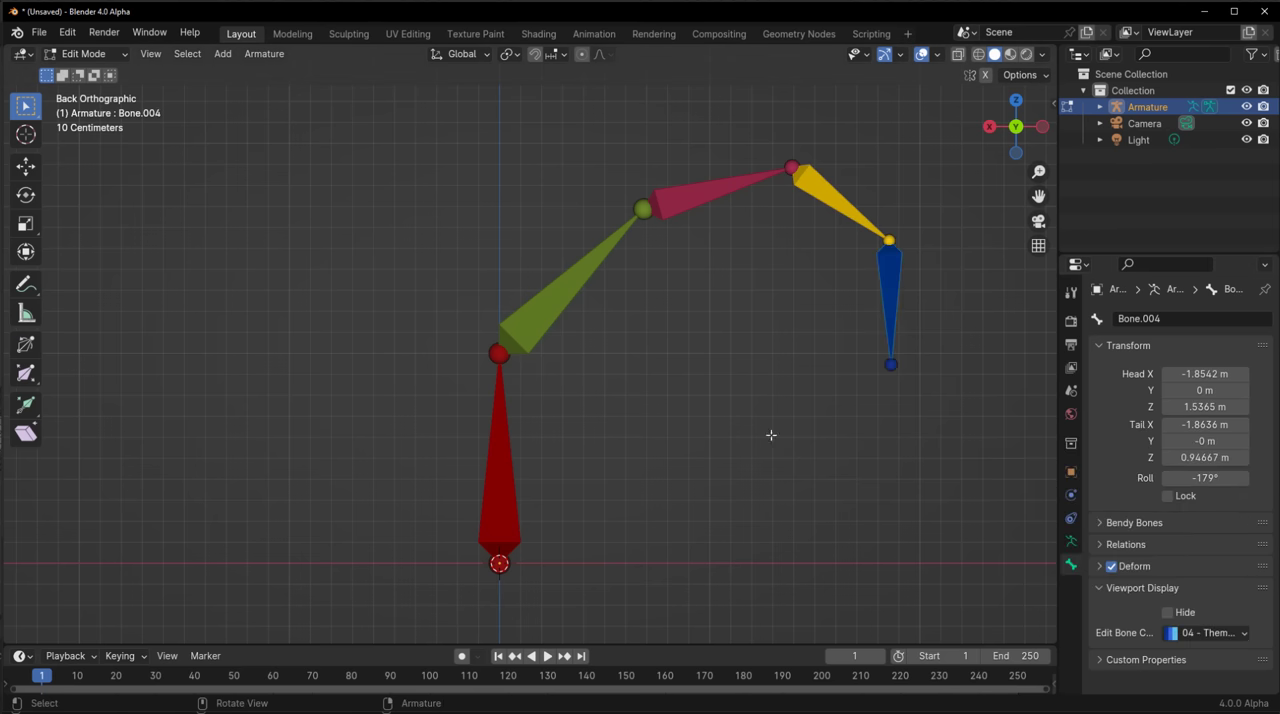
{"action": "middle_click_drag", "start_coordinate": [771, 435], "coordinate": [770, 438]}
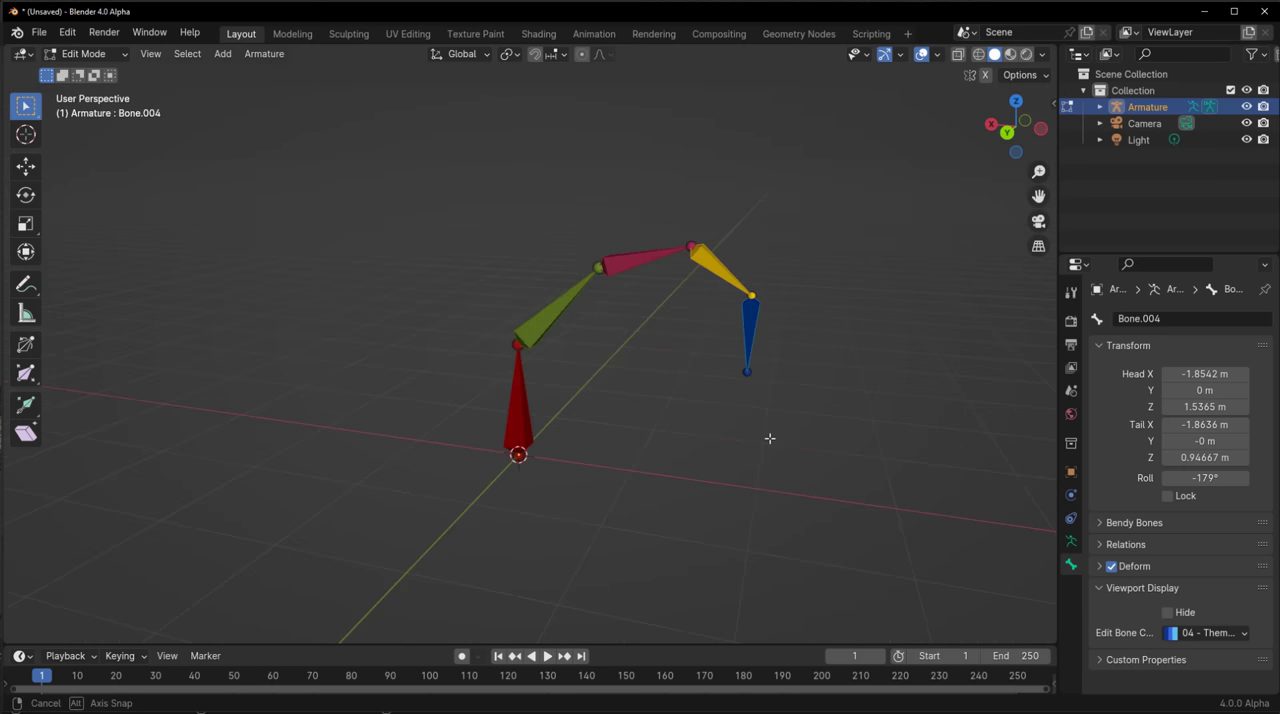
- Switch the coloured armature into Pose Mode and orbit around it
{"action": "left_click", "coordinate": [85, 53]}
{"action": "left_click", "coordinate": [98, 107]}
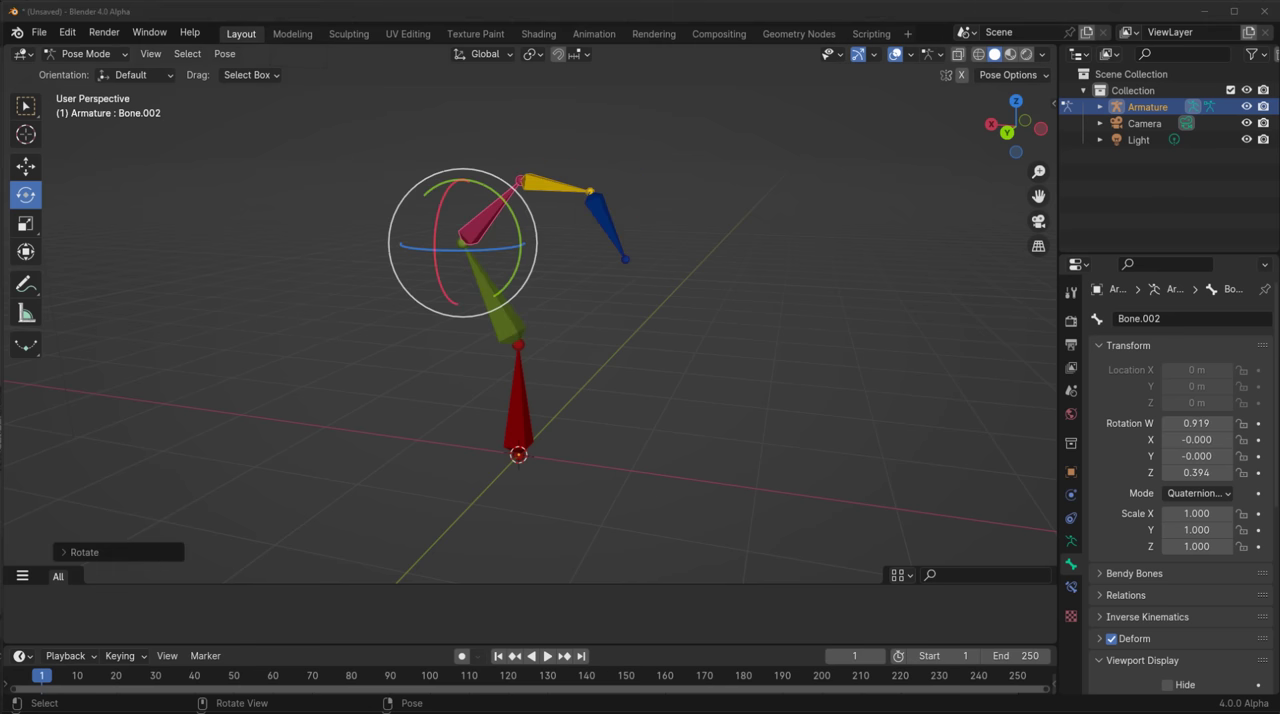
{"action": "mouse_move", "coordinate": [633, 381]}
{"action": "middle_mouse_down"}
{"action": "mouse_move", "coordinate": [629, 391]}
{"action": "mouse_move", "coordinate": [677, 383]}
{"action": "mouse_move", "coordinate": [662, 386]}
{"action": "middle_mouse_up"}
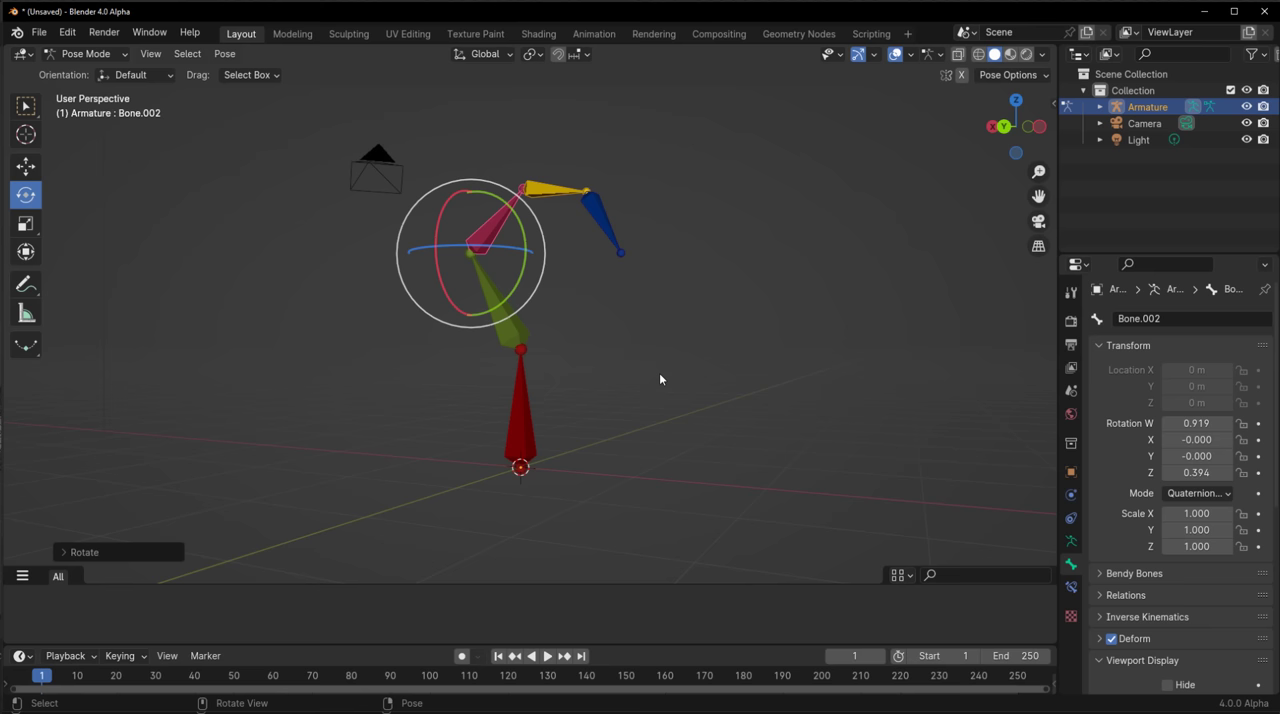
{"action": "scroll", "coordinate": [1140, 500], "scroll_direction": "down", "scroll_amount": 1}
{"action": "scroll", "coordinate": [1151, 600], "scroll_direction": "down", "scroll_amount": 3}
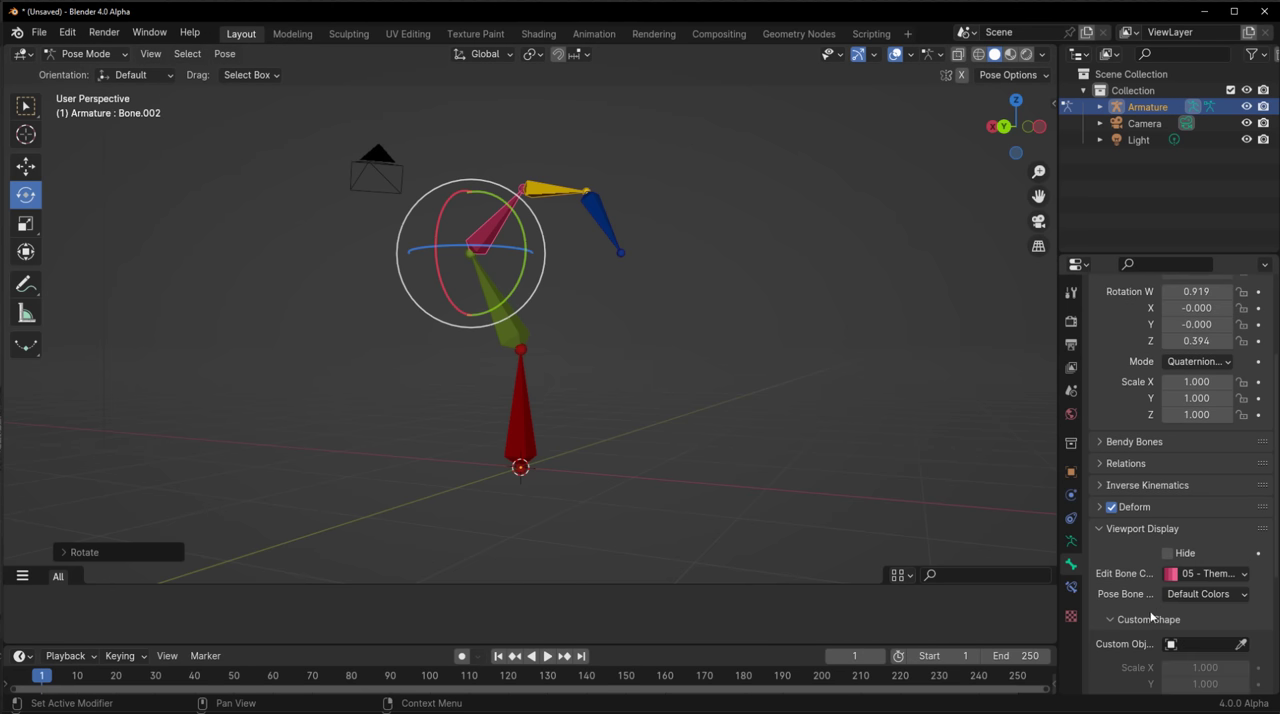
- Widen the properties area and give the magenta and second bones pose colour set 07
{"action": "left_click_drag", "start_coordinate": [1056, 593], "coordinate": [937, 593]}
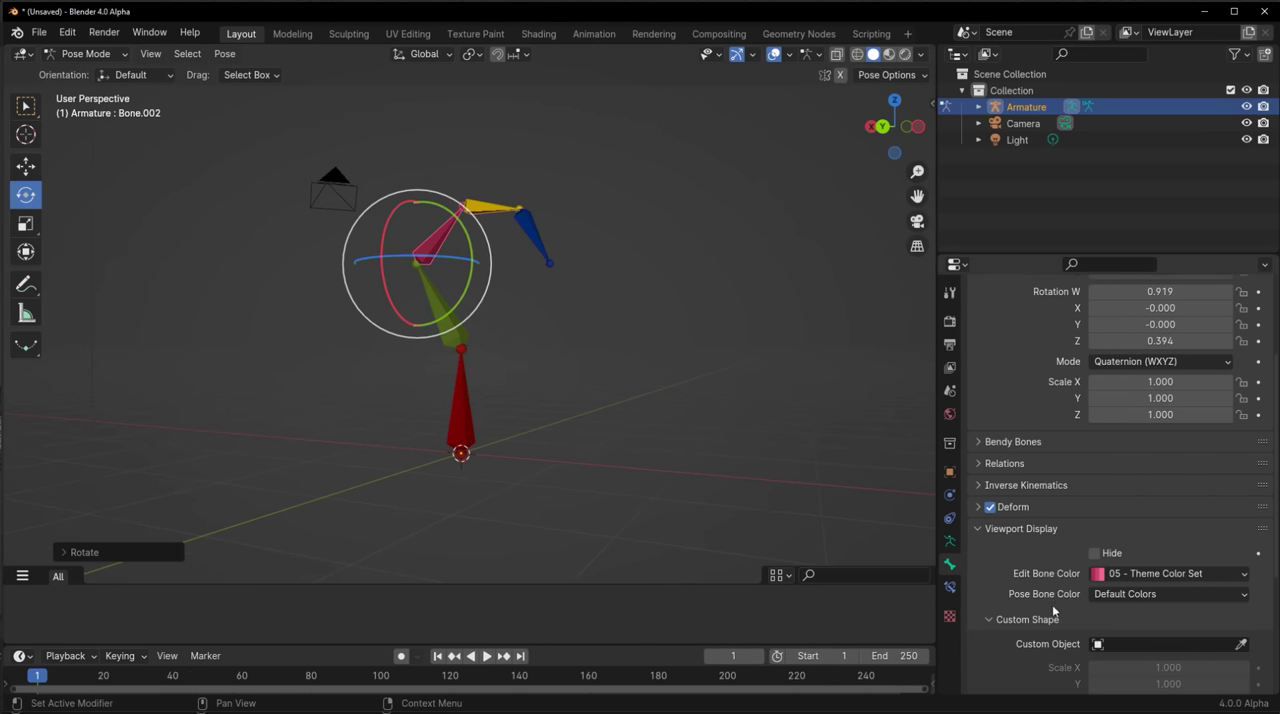
{"action": "left_click", "coordinate": [1126, 595]}
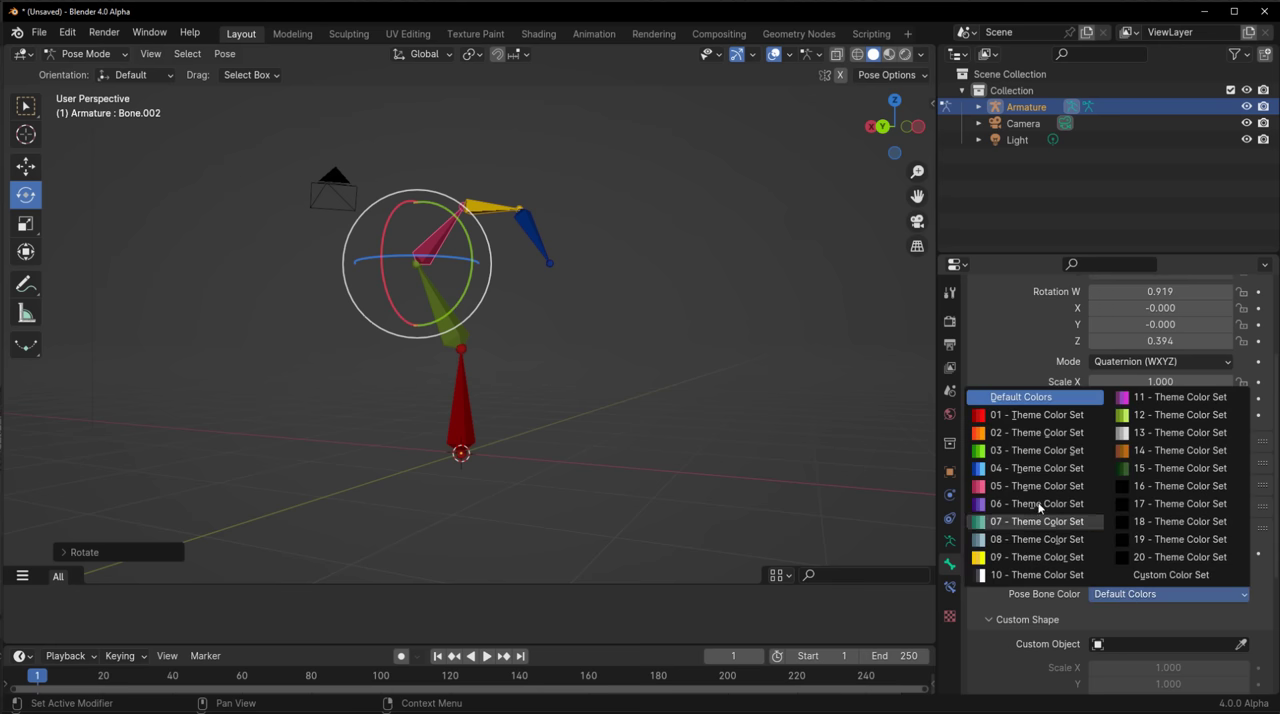
{"action": "left_click", "coordinate": [1133, 597]}
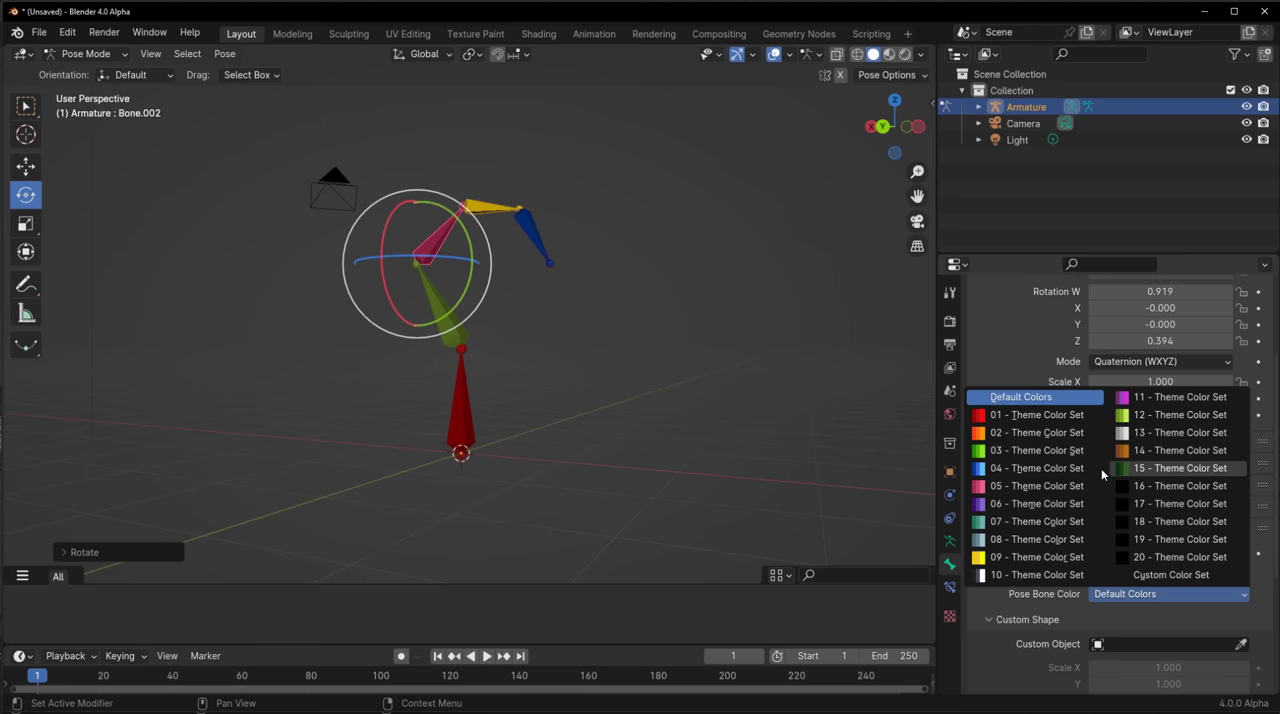
{"action": "left_click", "coordinate": [1041, 524]}
{"action": "left_click", "coordinate": [479, 353]}
{"action": "left_click", "coordinate": [445, 310]}
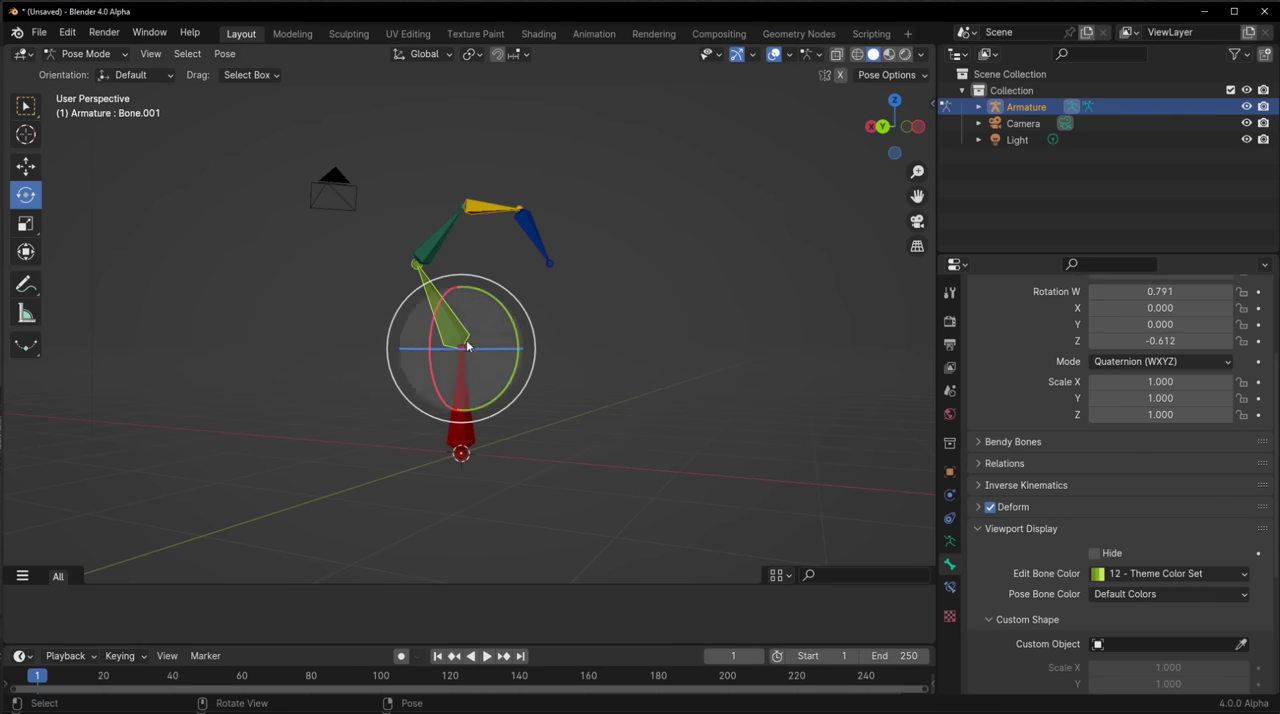
{"action": "left_click", "coordinate": [1123, 594]}
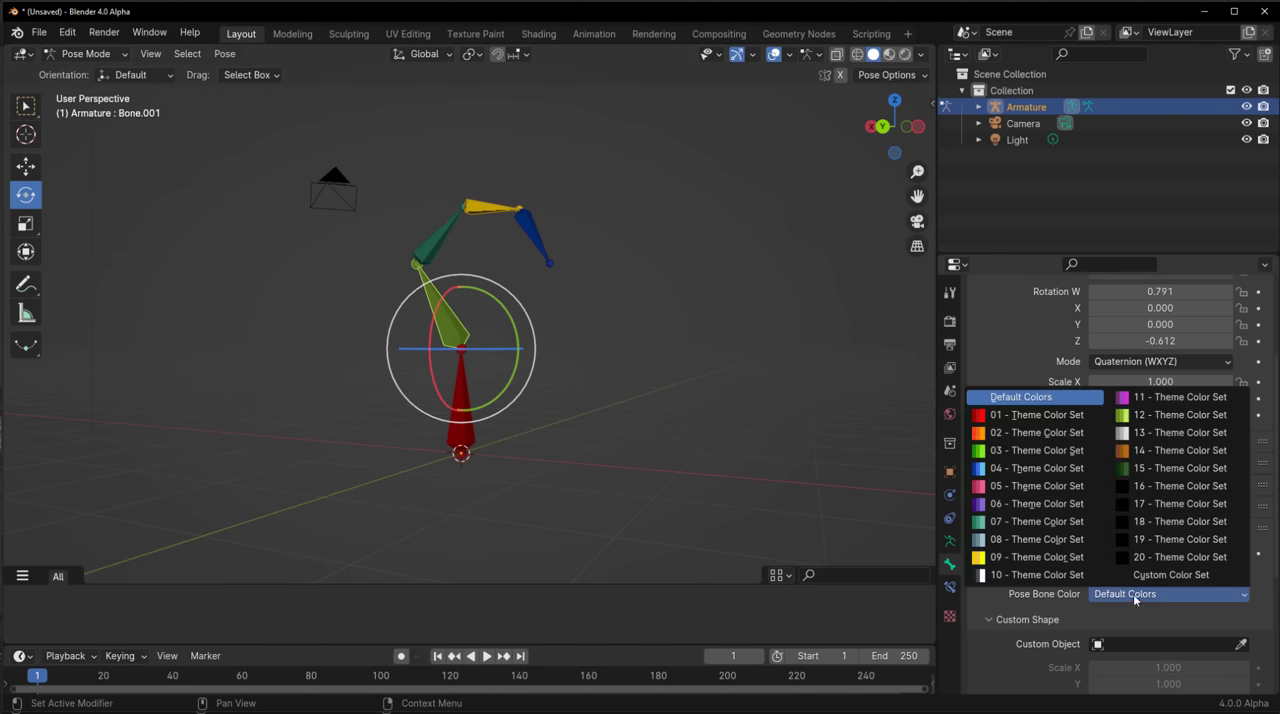
{"action": "left_click", "coordinate": [1026, 521]}
- Give the base, yellow and tip bones a green pose colour
{"action": "left_click", "coordinate": [461, 404]}
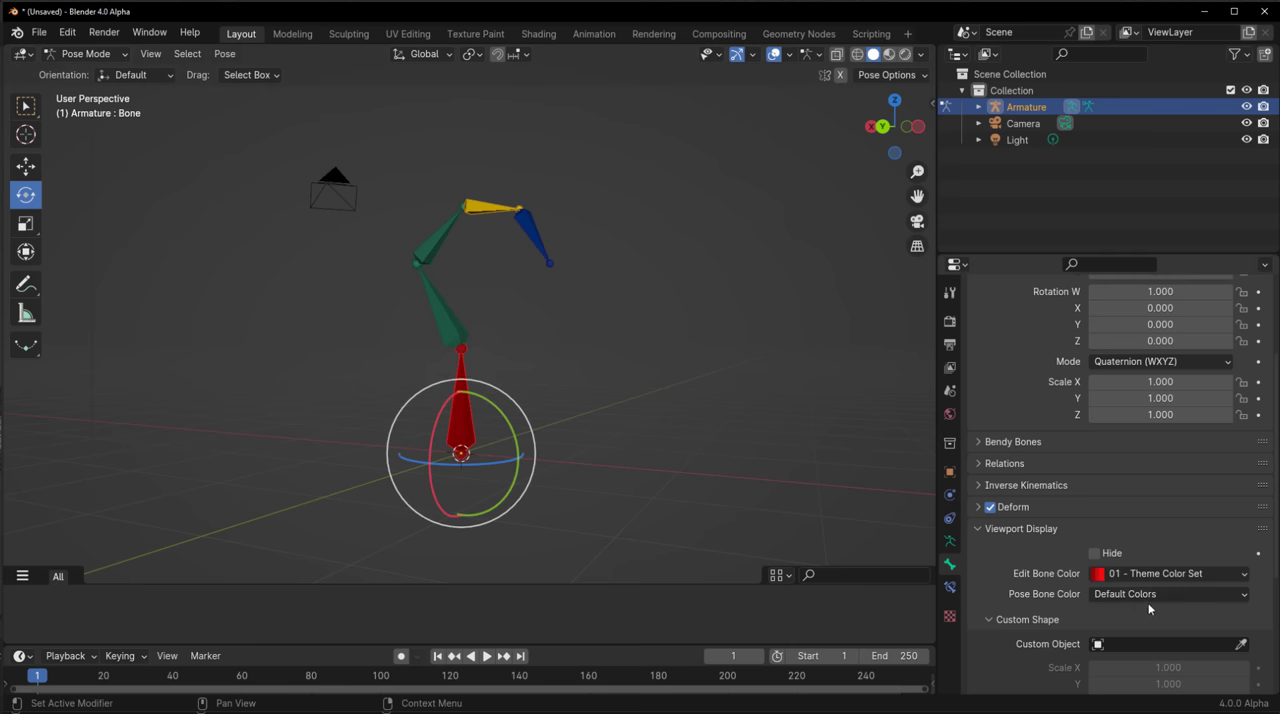
{"action": "left_click", "coordinate": [1152, 596]}
{"action": "left_click", "coordinate": [1041, 527]}
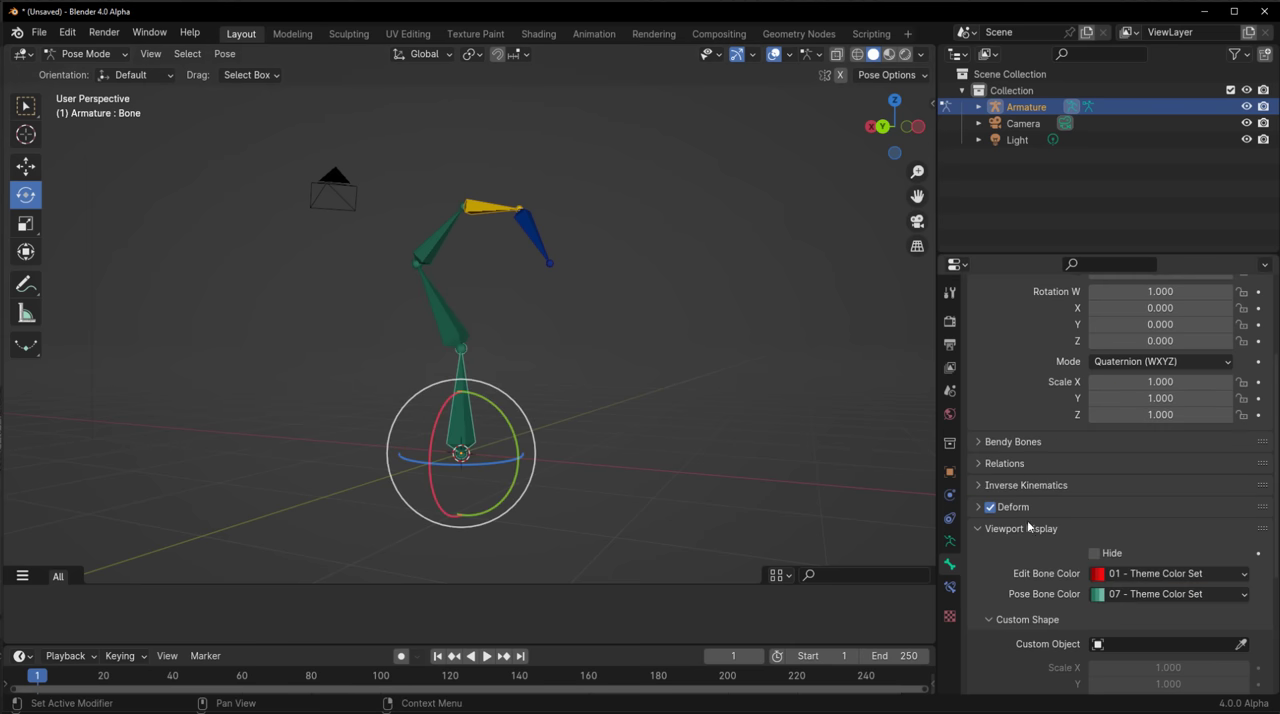
{"action": "left_click", "coordinate": [486, 210]}
{"action": "left_click", "coordinate": [1112, 596]}
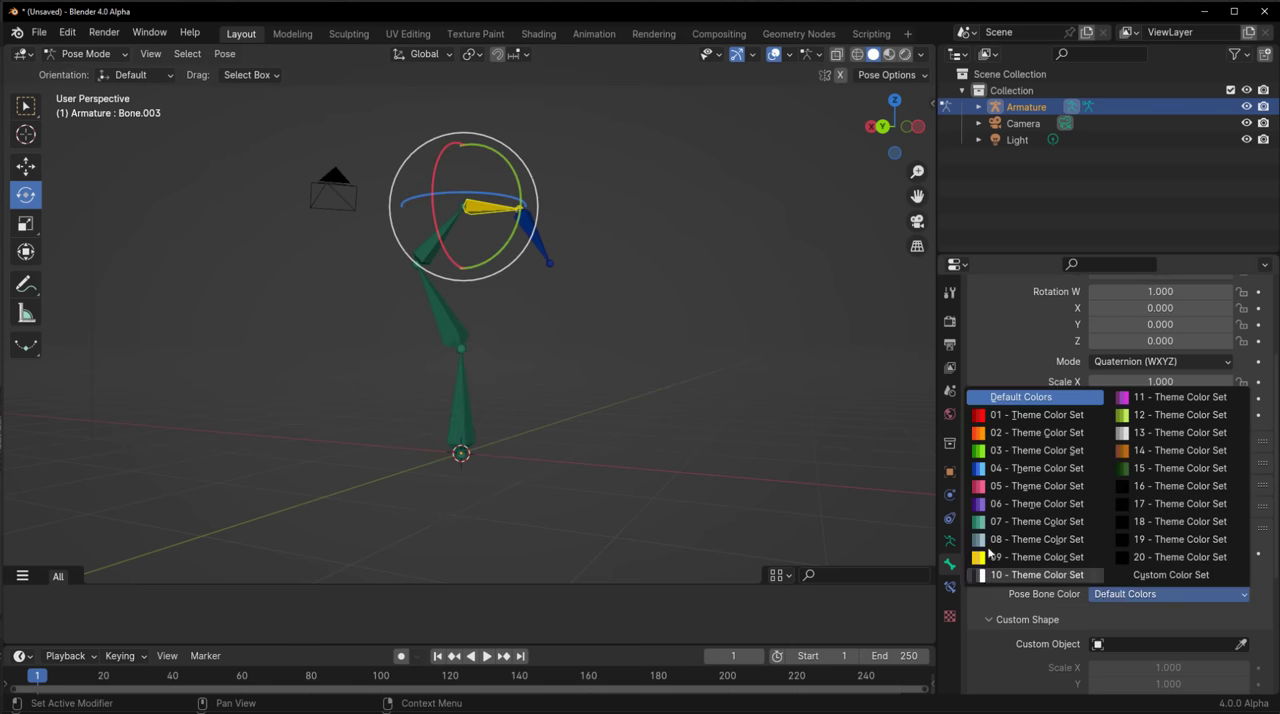
{"action": "left_click", "coordinate": [1030, 527]}
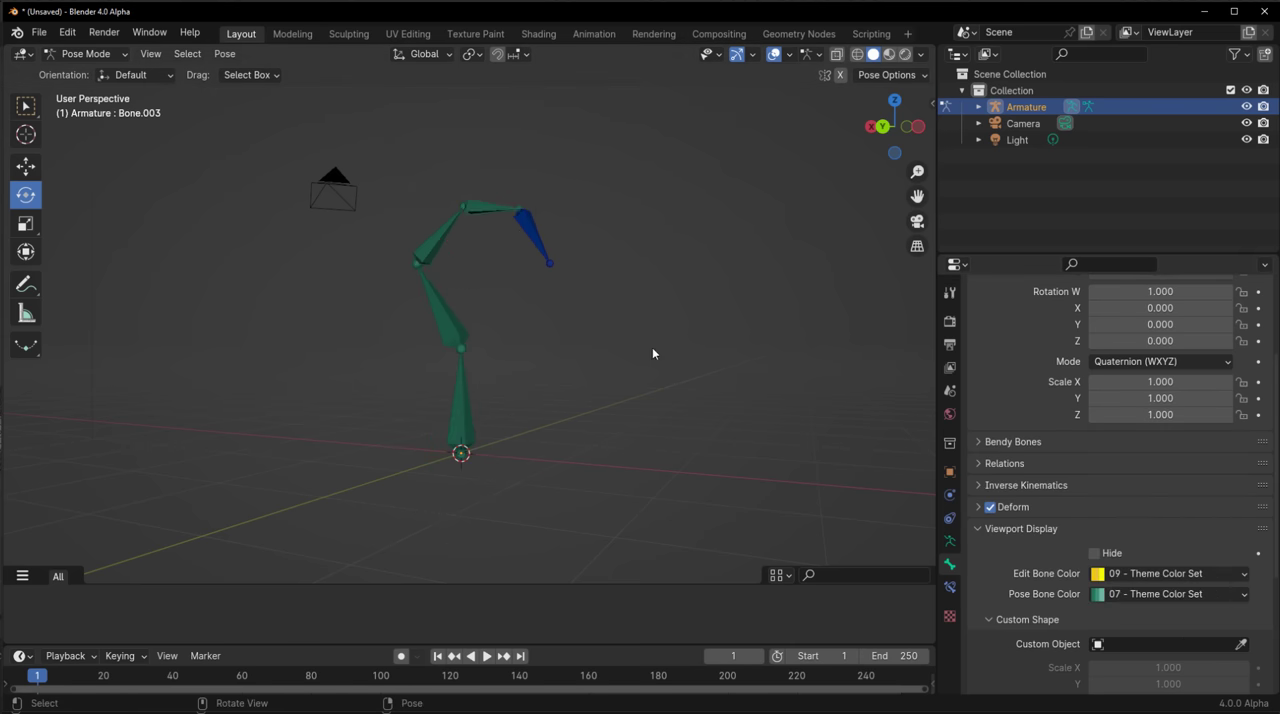
{"action": "left_click", "coordinate": [540, 237]}
{"action": "left_click", "coordinate": [1152, 594]}
{"action": "left_click", "coordinate": [1035, 527]}
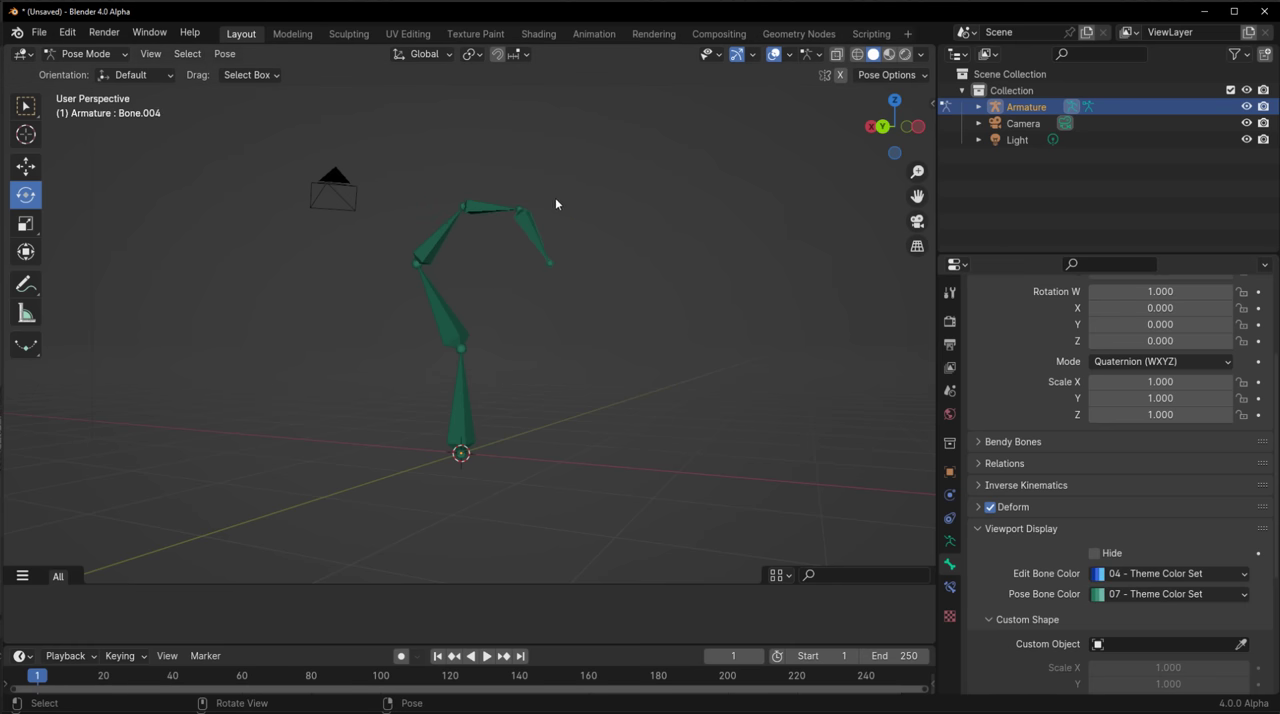
- Select the bones, try purple, then set the end bone's pose colour to orange
{"action": "left_click_drag", "start_coordinate": [636, 160], "coordinate": [370, 403]}
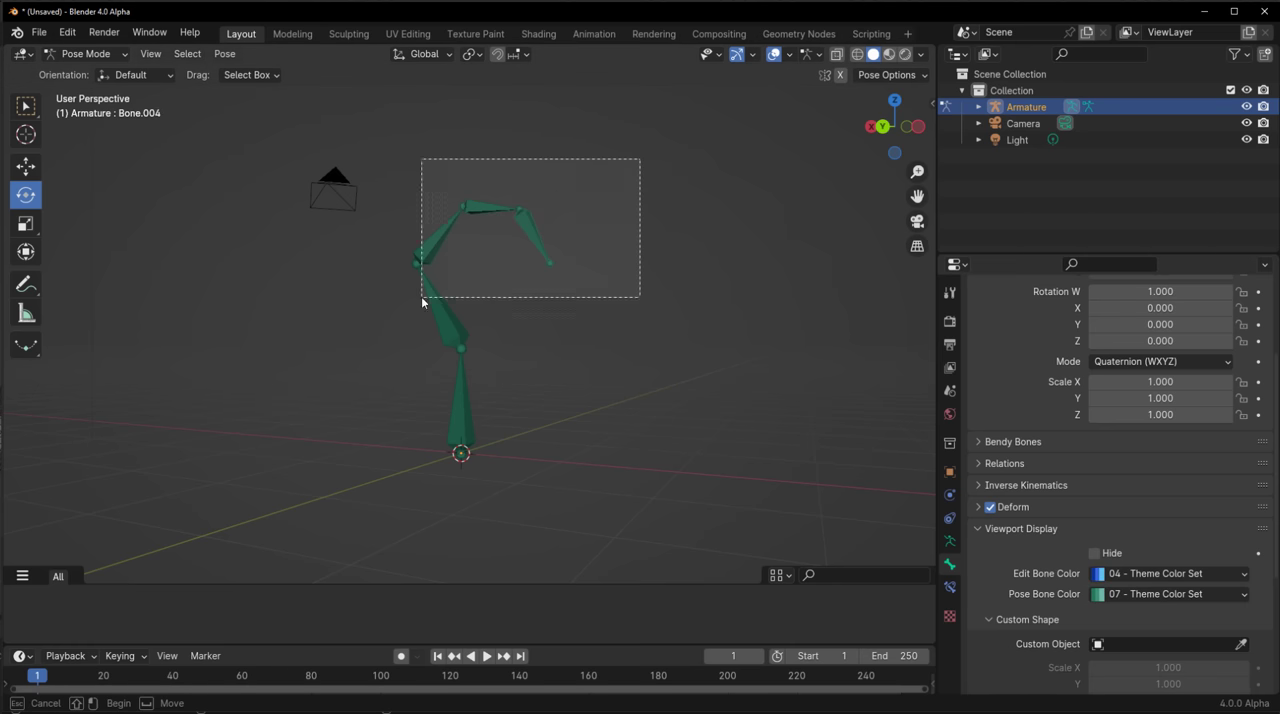
{"action": "left_click", "coordinate": [1140, 594]}
{"action": "left_click", "coordinate": [1035, 505]}
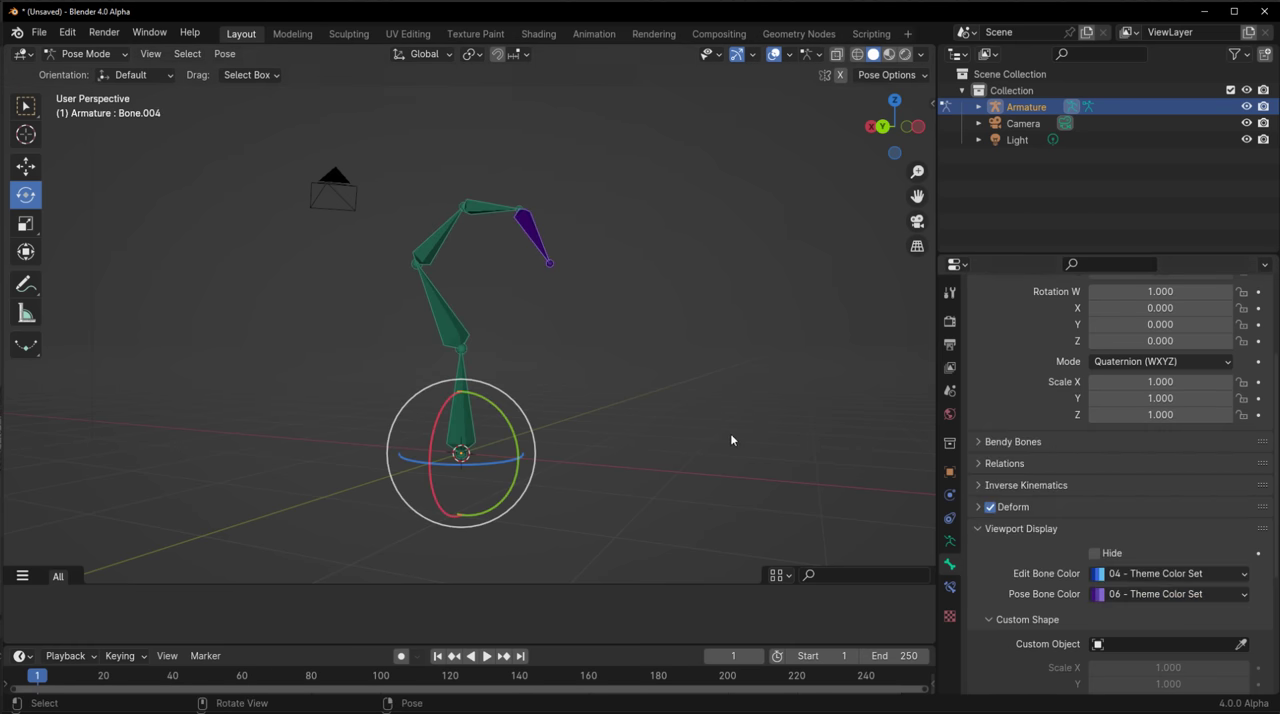
{"action": "left_click", "coordinate": [1160, 594]}
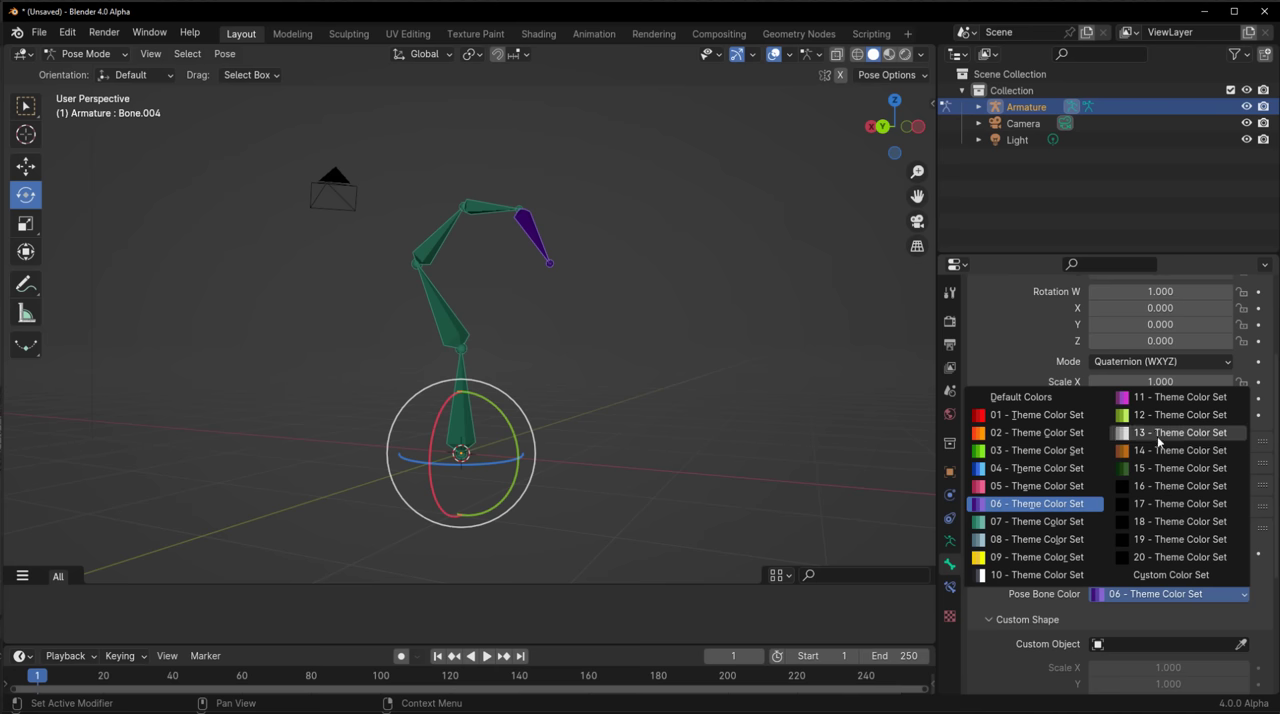
{"action": "left_click", "coordinate": [1165, 450]}
- Make the next bone and Bone.002 orange with pose colour set 14
{"action": "left_click", "coordinate": [480, 211]}
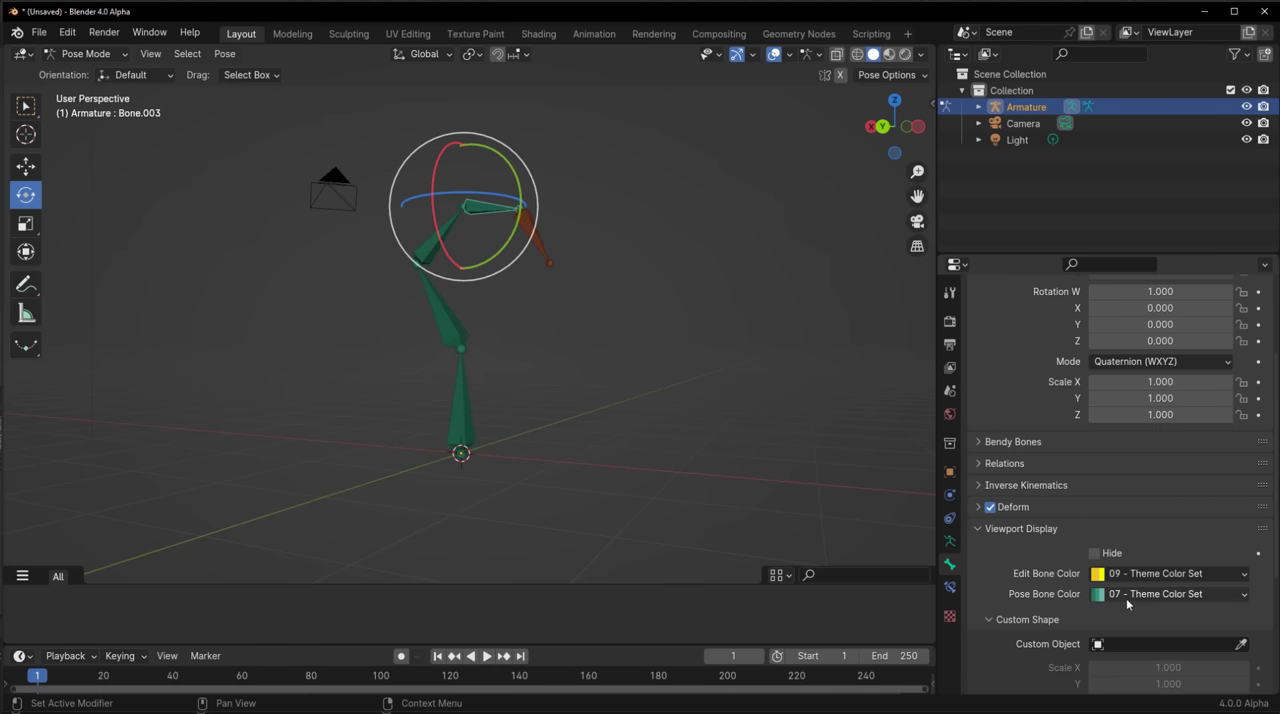
{"action": "left_click", "coordinate": [1135, 594]}
{"action": "left_click", "coordinate": [1140, 455]}
{"action": "left_click", "coordinate": [578, 345]}
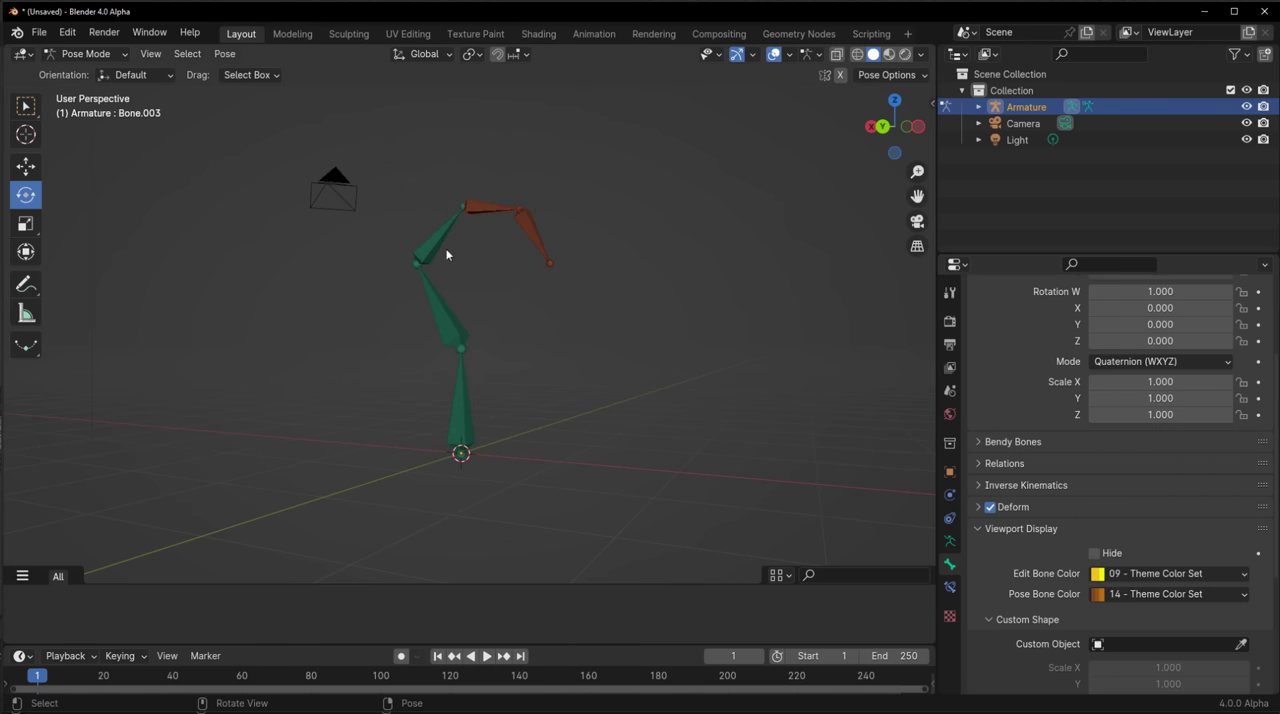
{"action": "left_click", "coordinate": [443, 251]}
{"action": "left_click", "coordinate": [1176, 594]}
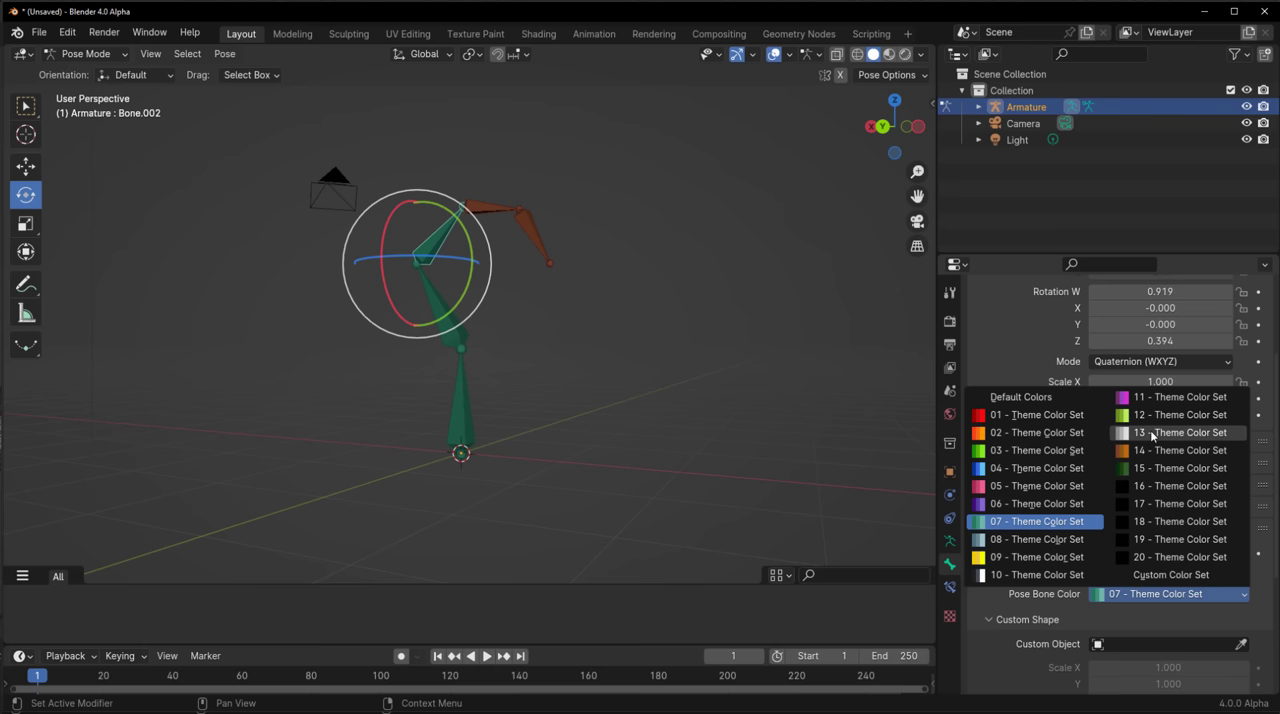
{"action": "left_click", "coordinate": [1165, 450]}
- Make Bone.001 and the bottom bone orange, then deselect the bones
{"action": "left_click", "coordinate": [463, 385]}
{"action": "left_click", "coordinate": [1176, 594]}
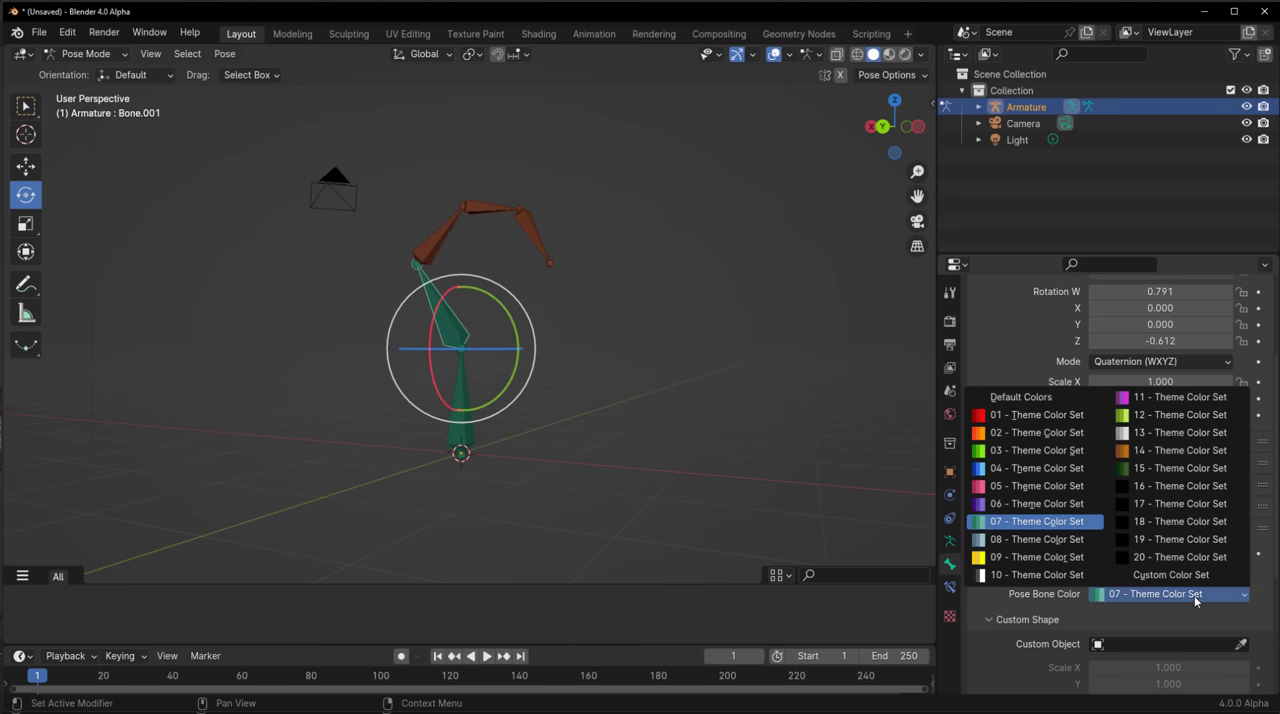
{"action": "left_click", "coordinate": [1140, 452]}
{"action": "left_click", "coordinate": [473, 449]}
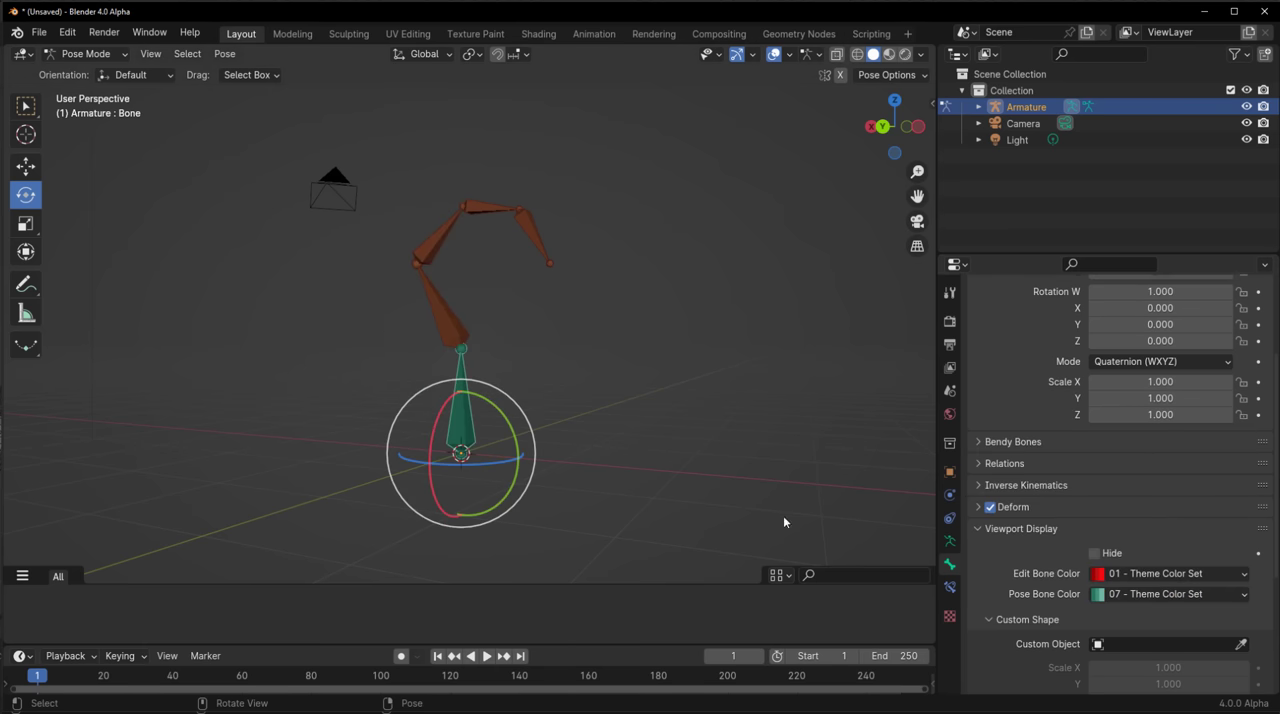
{"action": "left_click", "coordinate": [1176, 594]}
{"action": "left_click", "coordinate": [1167, 452]}
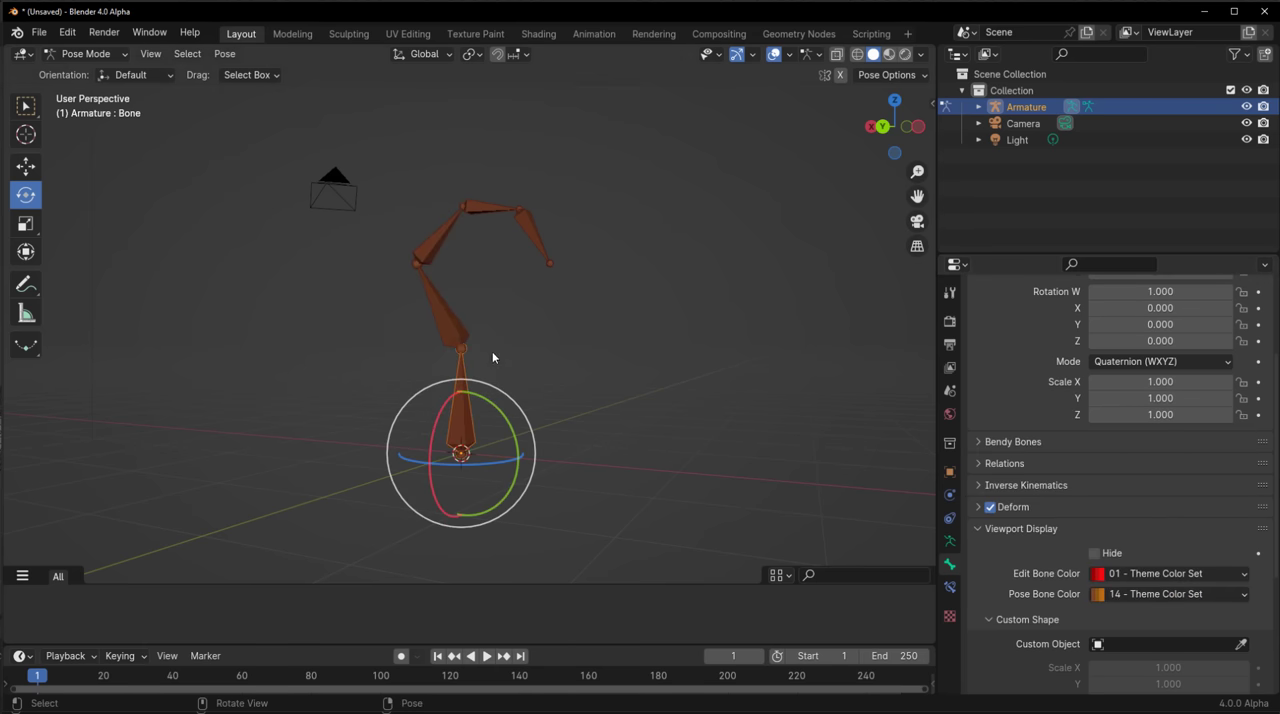
{"action": "left_click", "coordinate": [548, 404]}
{"action": "left_click", "coordinate": [100, 54]}
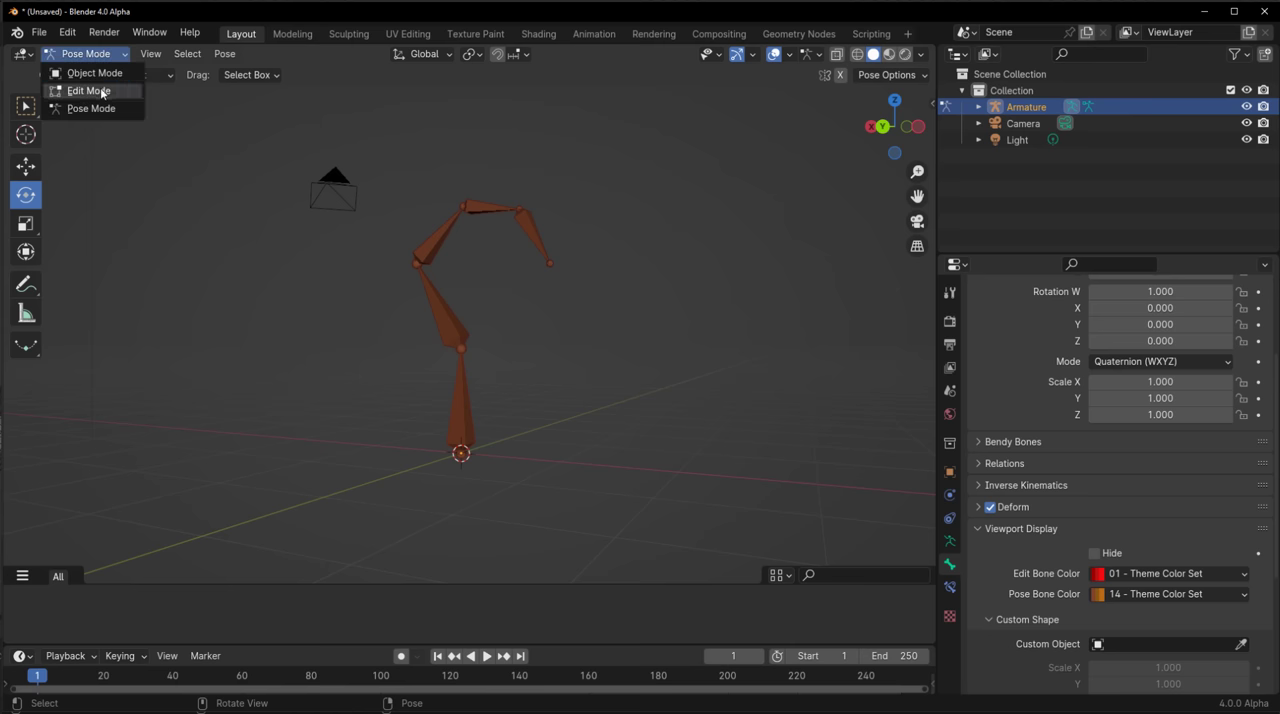
{"action": "left_click", "coordinate": [100, 88]}
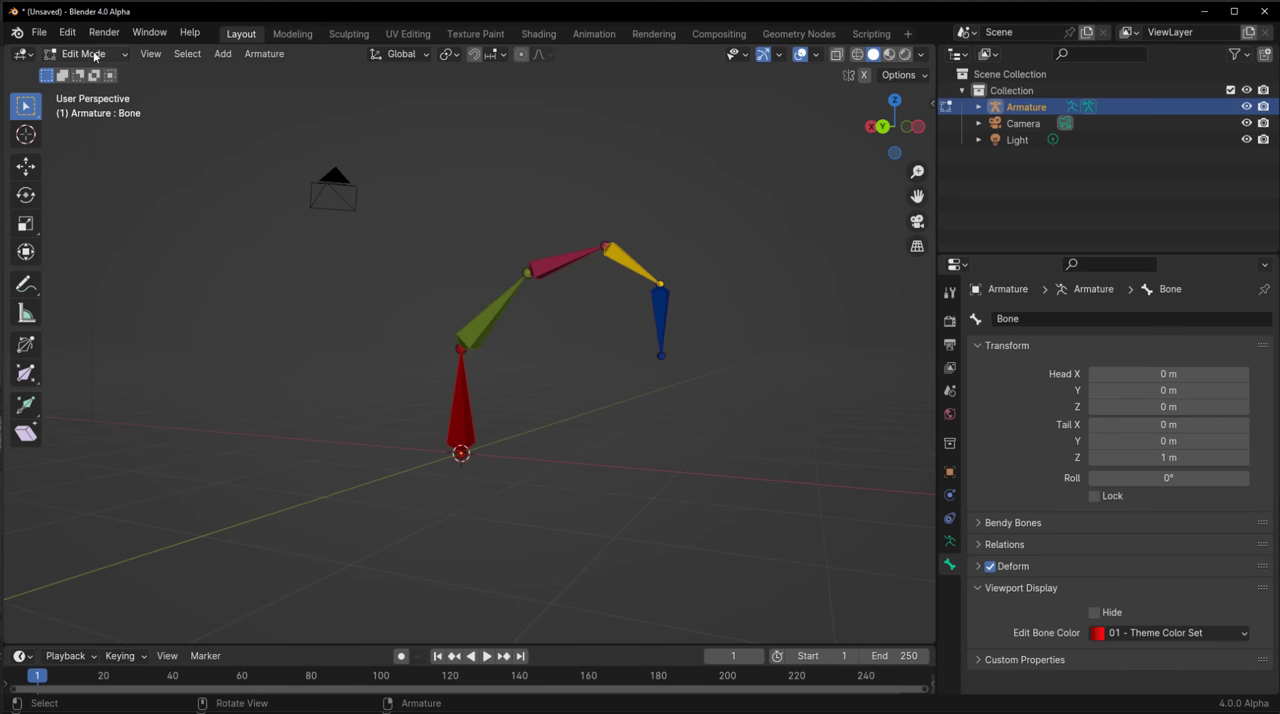
{"action": "left_click", "coordinate": [94, 56]}
{"action": "left_click", "coordinate": [77, 112]}
{"action": "scroll", "coordinate": [528, 353], "scroll_direction": "up", "scroll_amount": 5}
{"action": "mouse_move", "coordinate": [528, 353]}
{"action": "middle_mouse_down"}
{"action": "mouse_move", "coordinate": [114, 368]}
{"action": "mouse_move", "coordinate": [486, 410]}
{"action": "mouse_move", "coordinate": [537, 374]}
{"action": "mouse_move", "coordinate": [581, 381]}
{"action": "middle_mouse_up"}
{"action": "scroll", "coordinate": [486, 410], "scroll_direction": "up", "scroll_amount": 3}
{"action": "scroll", "coordinate": [569, 374], "scroll_direction": "down", "scroll_amount": 3}
{"action": "scroll", "coordinate": [581, 381], "scroll_direction": "up", "scroll_amount": 2}
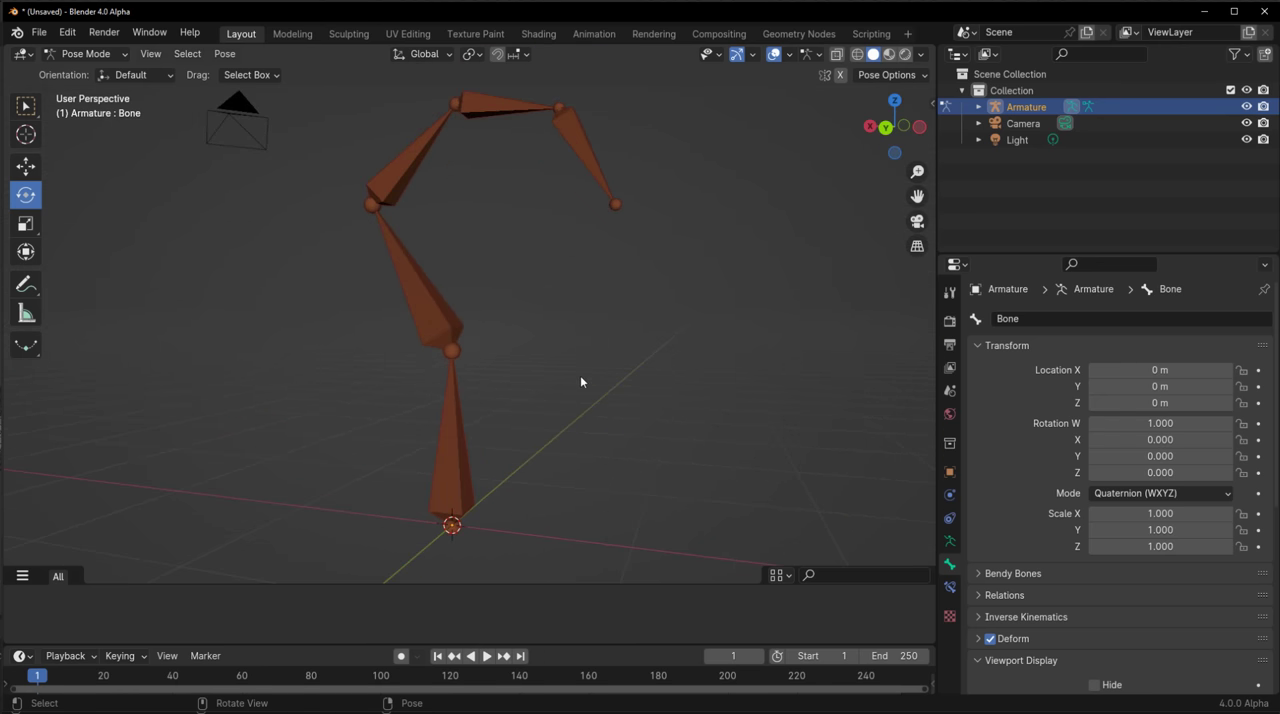
{"action": "left_click_drag", "start_coordinate": [356, 323], "coordinate": [493, 128]}
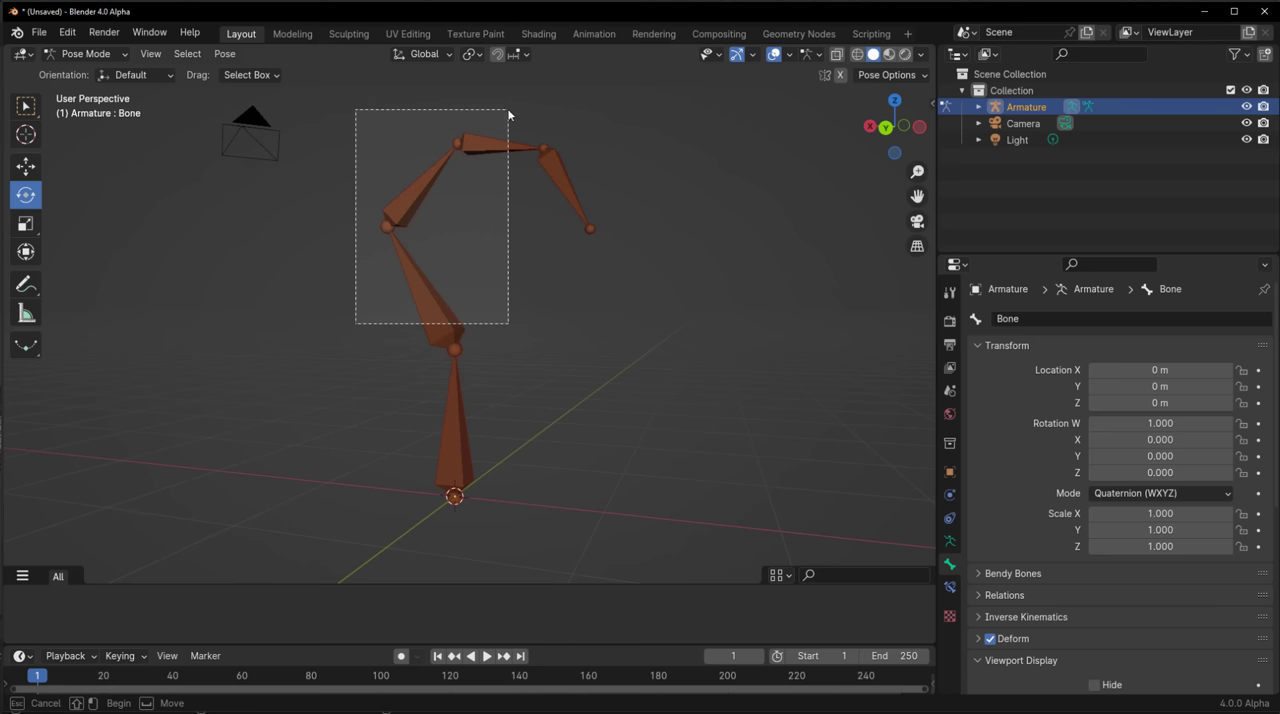
{"action": "left_click_drag", "start_coordinate": [508, 115], "coordinate": [520, 102]}
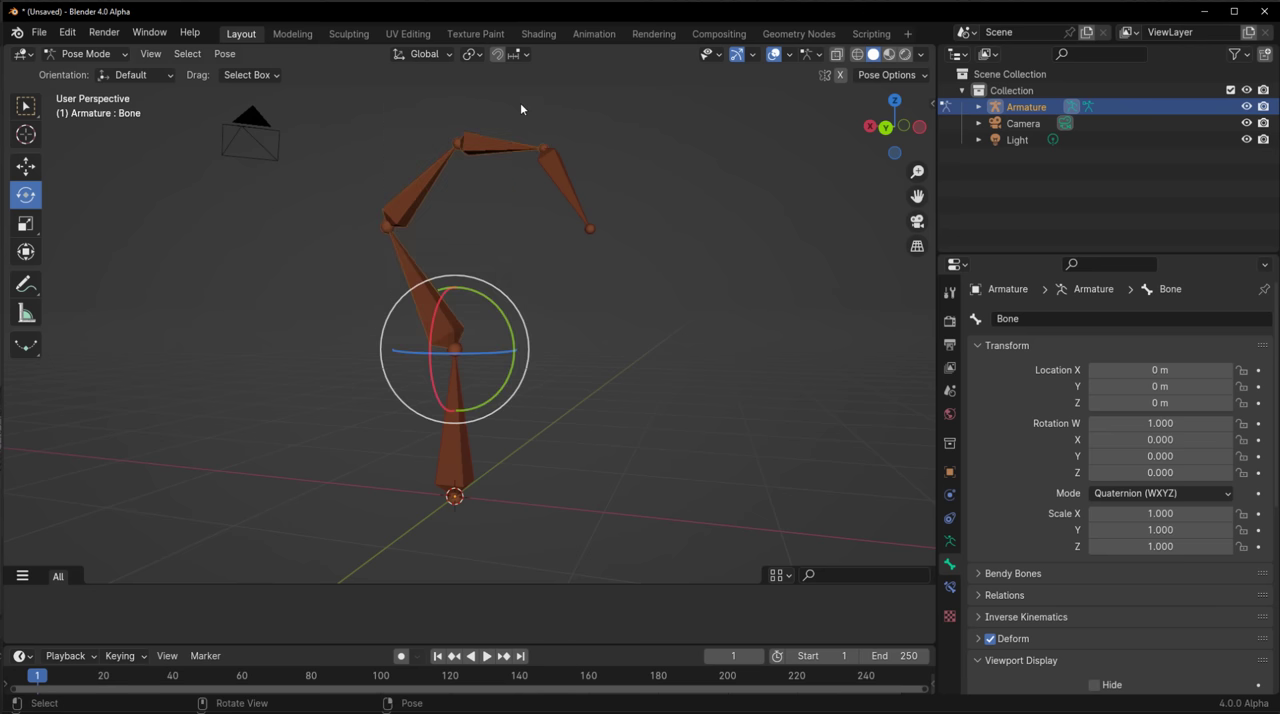
{"action": "left_click", "coordinate": [521, 322]}
- In Edit Mode, move the upper bones into a new bone collection named 01
{"action": "key", "text": "Tab"}
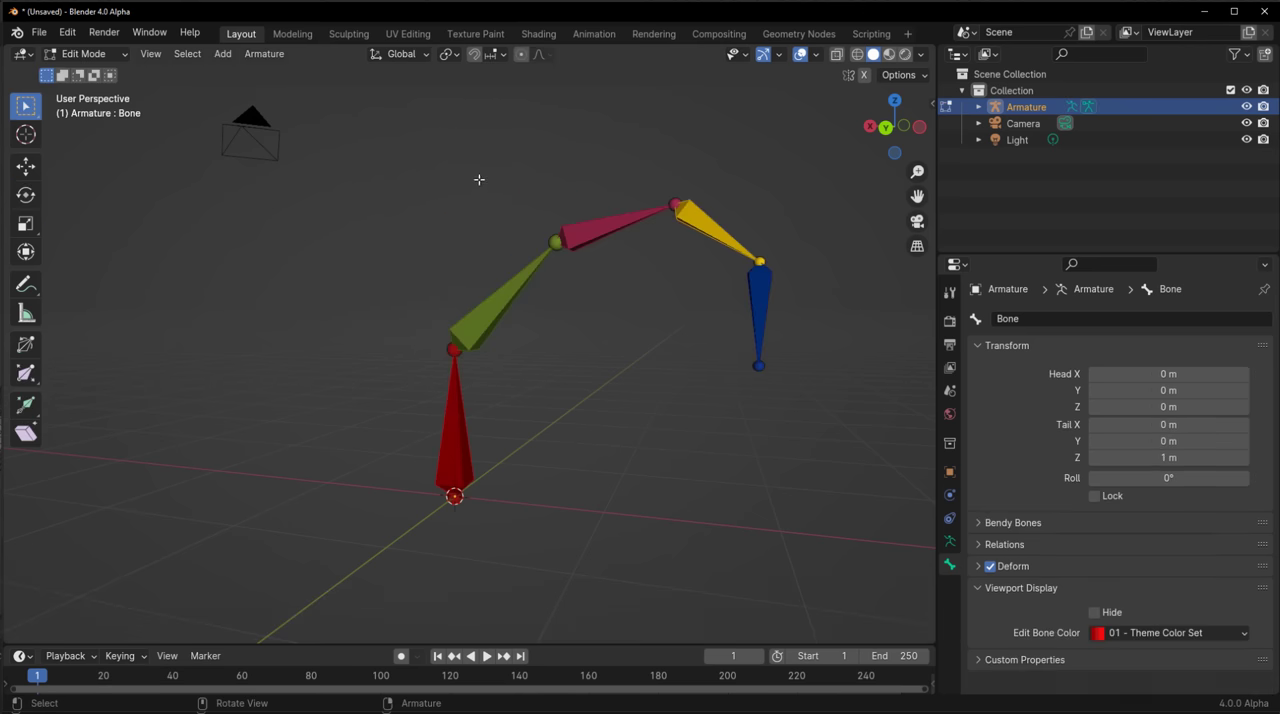
{"action": "left_click_drag", "start_coordinate": [490, 178], "coordinate": [724, 325]}
{"action": "key", "text": "m"}
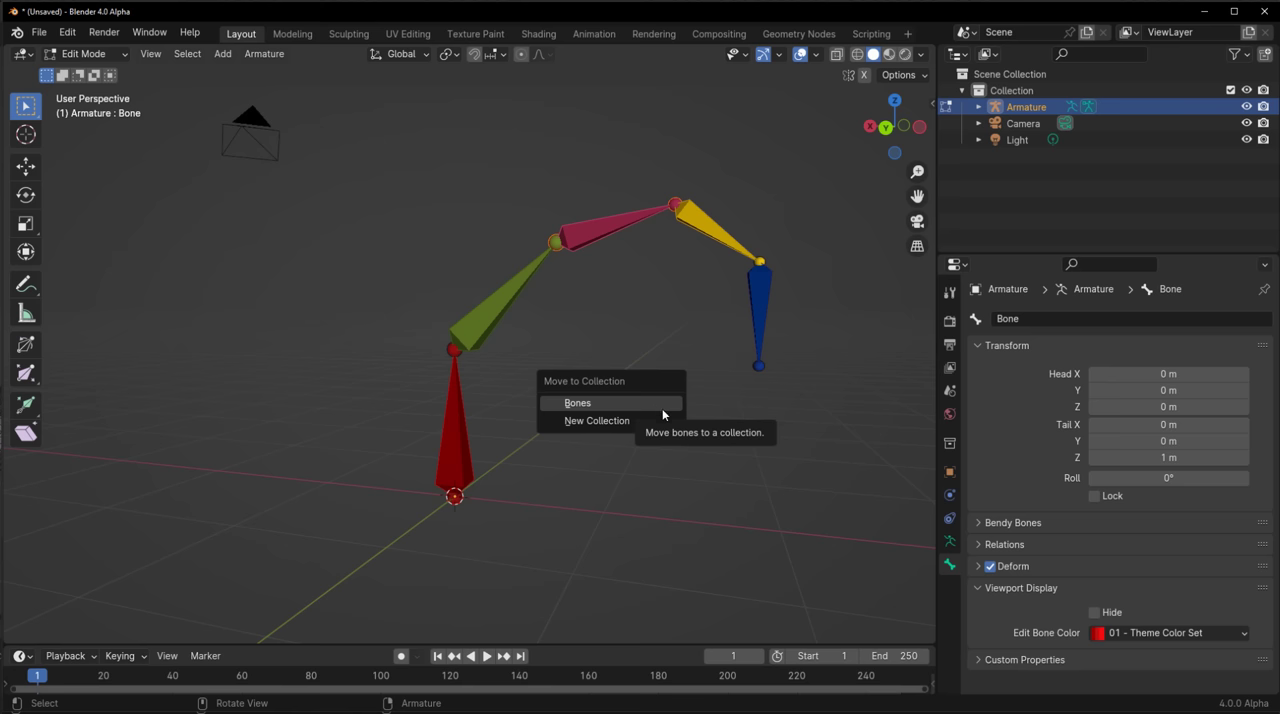
{"action": "left_click", "coordinate": [660, 420]}
{"action": "type", "text": "01"}
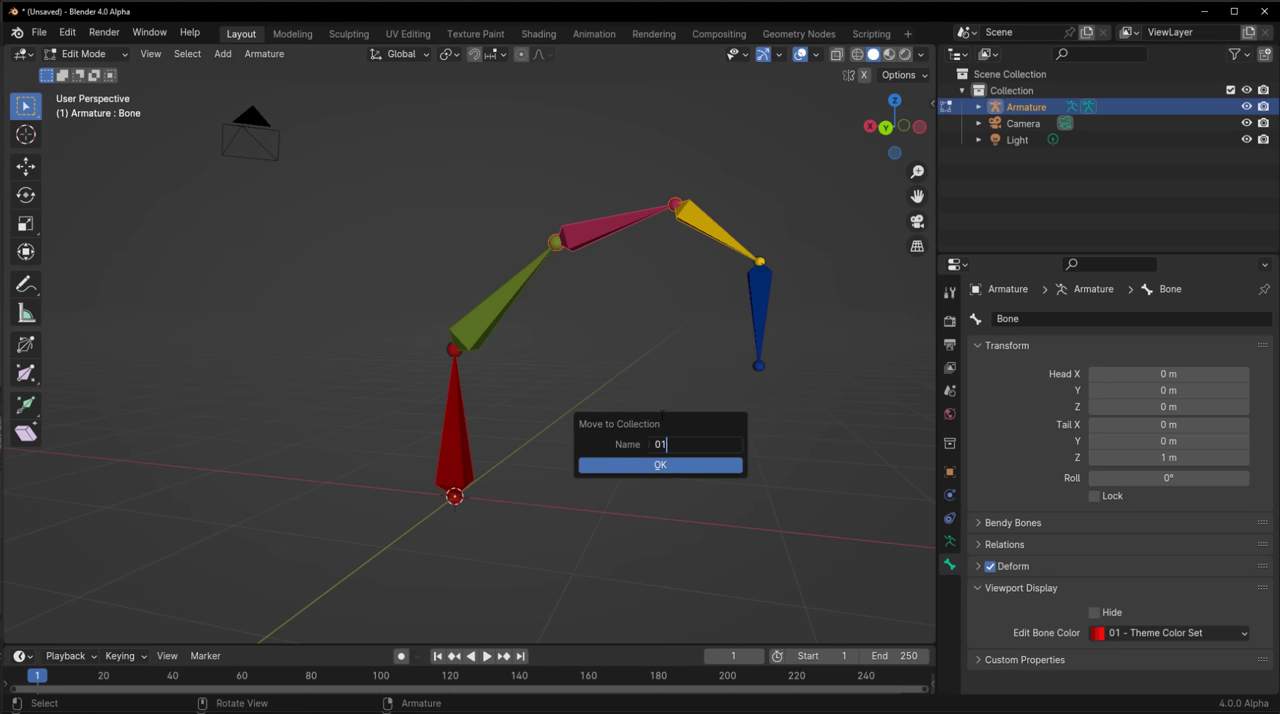
{"action": "left_click", "coordinate": [672, 465]}
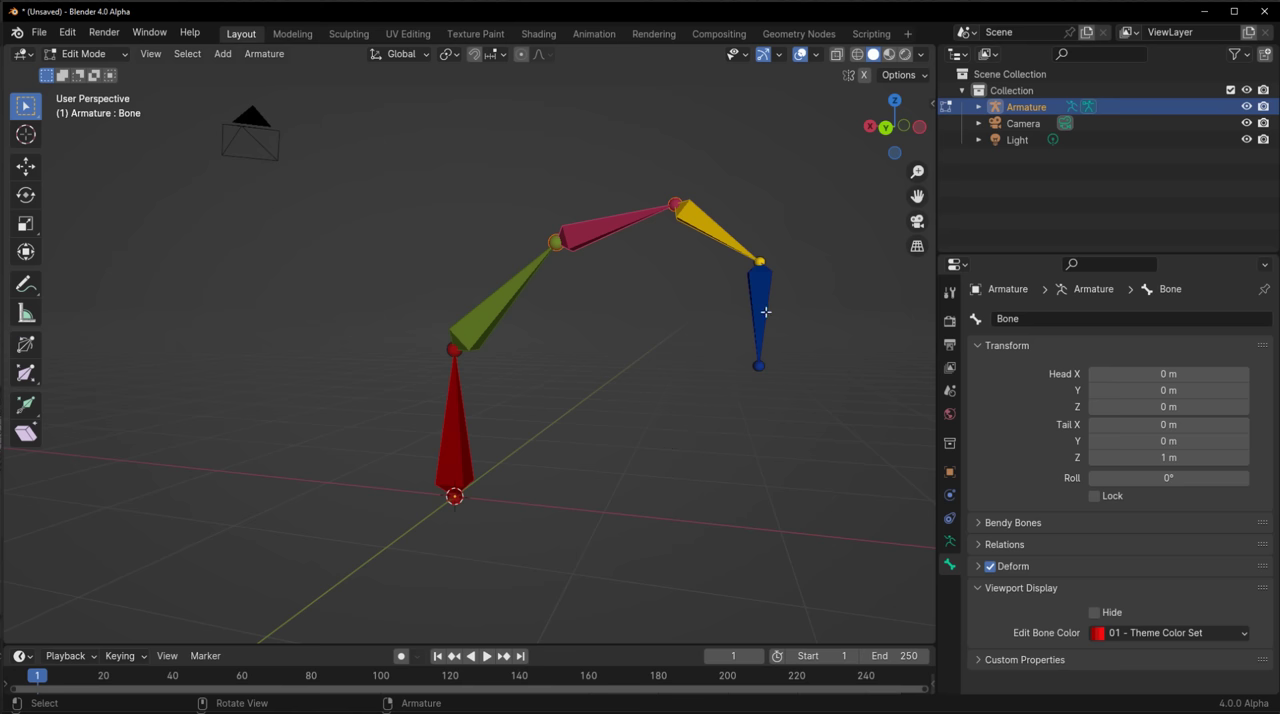
- Move the green and blue bones into another new bone collection
{"action": "left_click", "coordinate": [464, 445]}
{"action": "left_click", "coordinate": [486, 315], "text": "shift"}
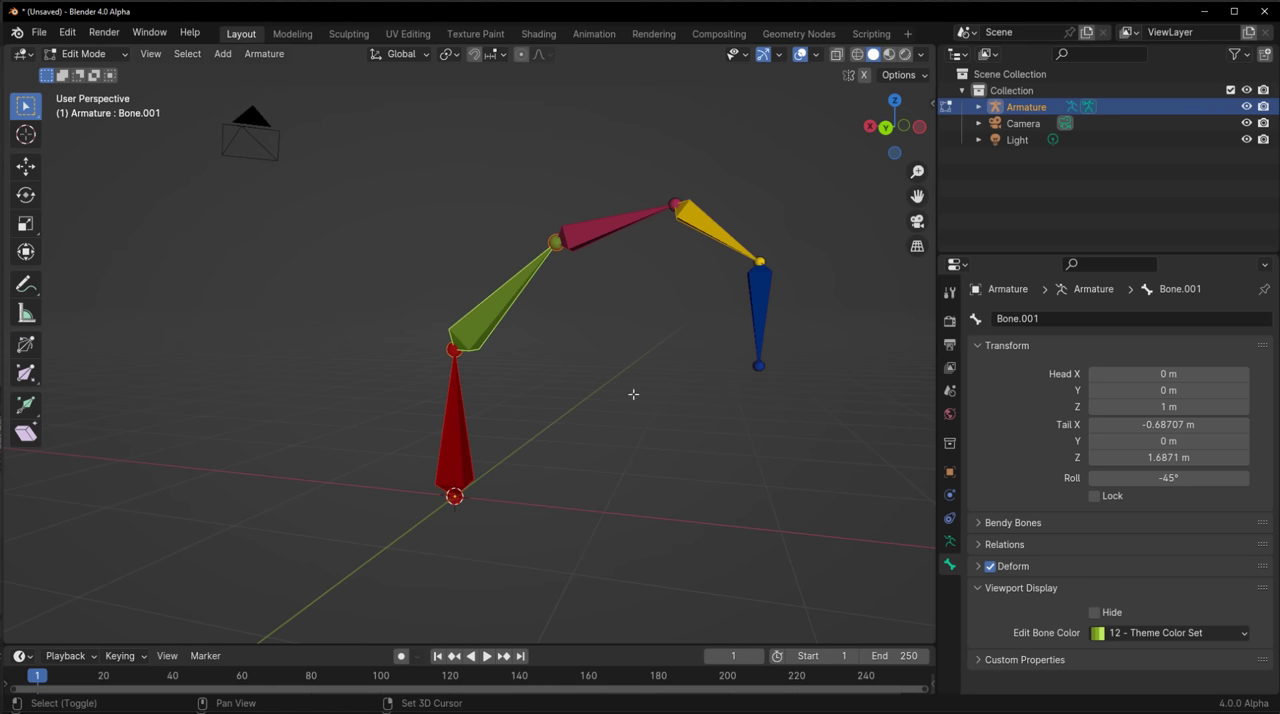
{"action": "left_click", "coordinate": [760, 313]}
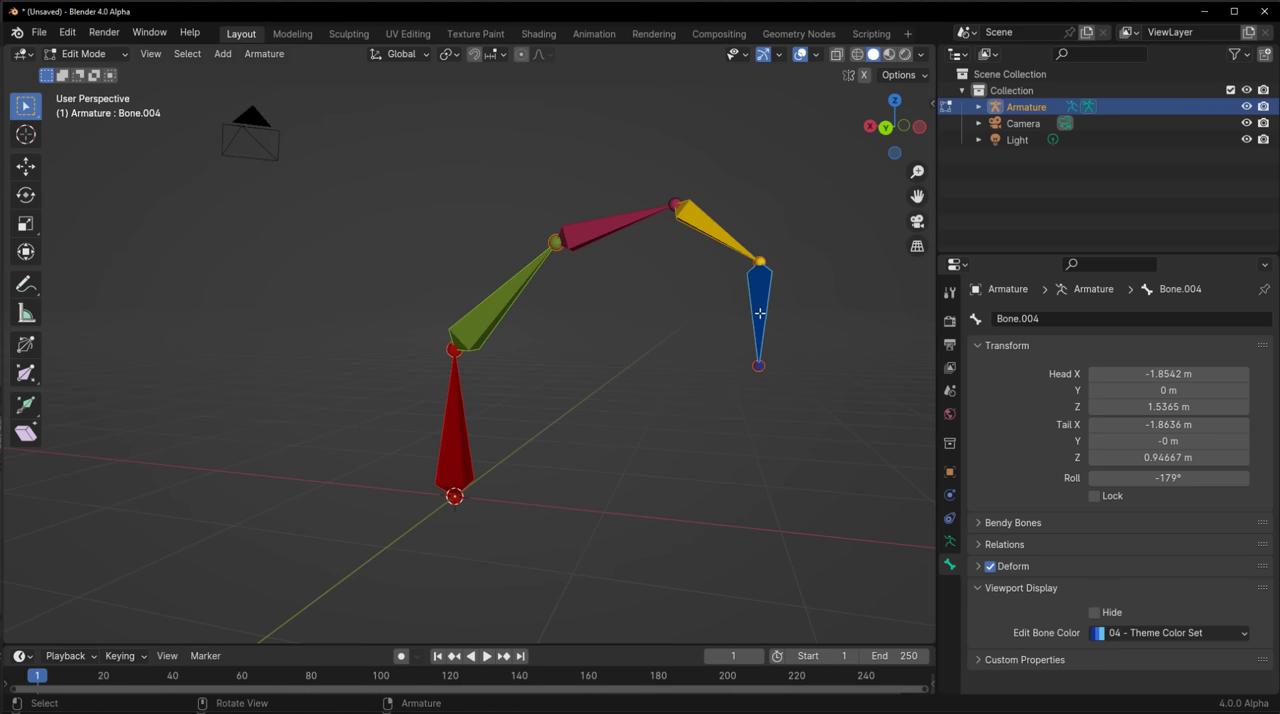
{"action": "key", "text": "m"}
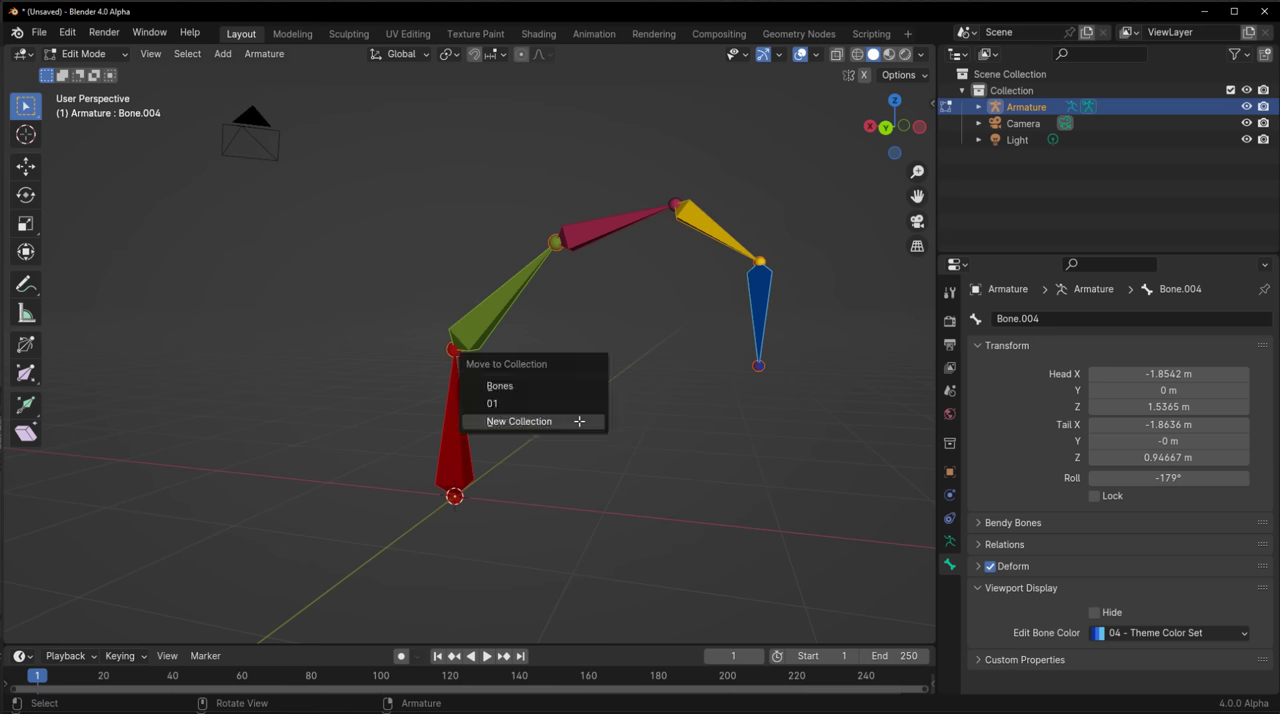
{"action": "left_click", "coordinate": [579, 421]}
{"action": "type", "text": "Bone"}
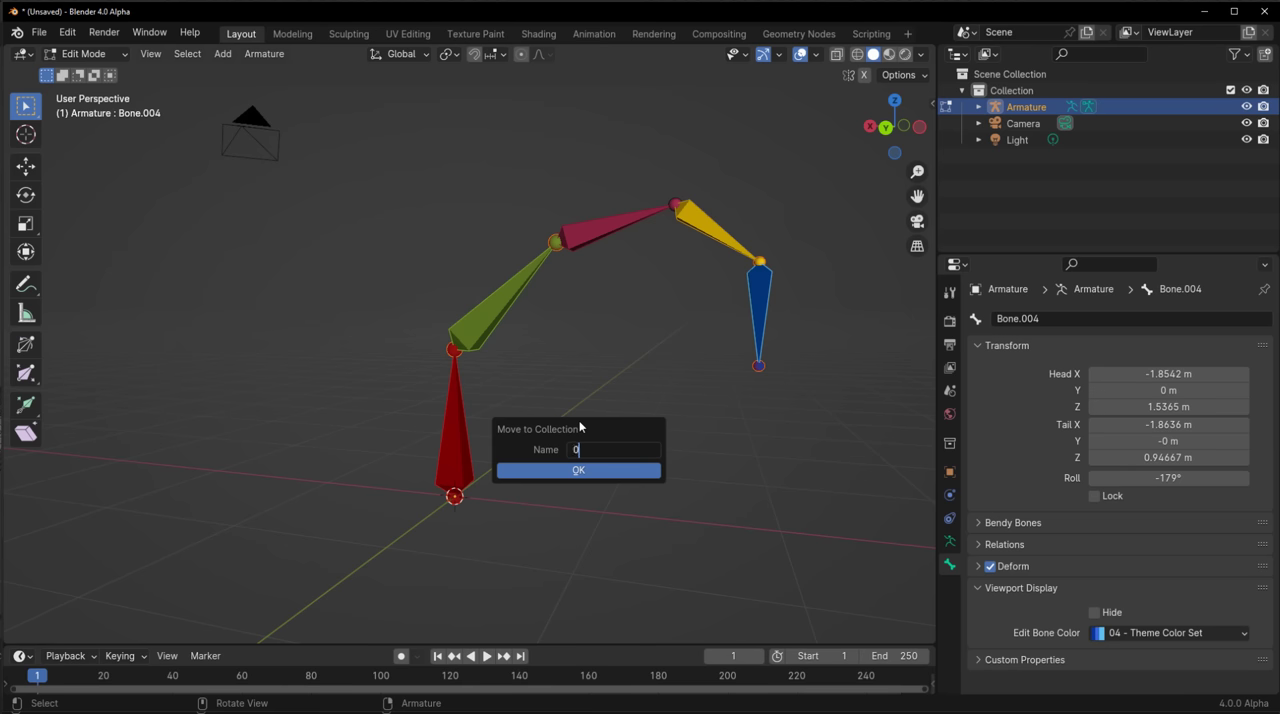
{"action": "left_click", "coordinate": [580, 470]}
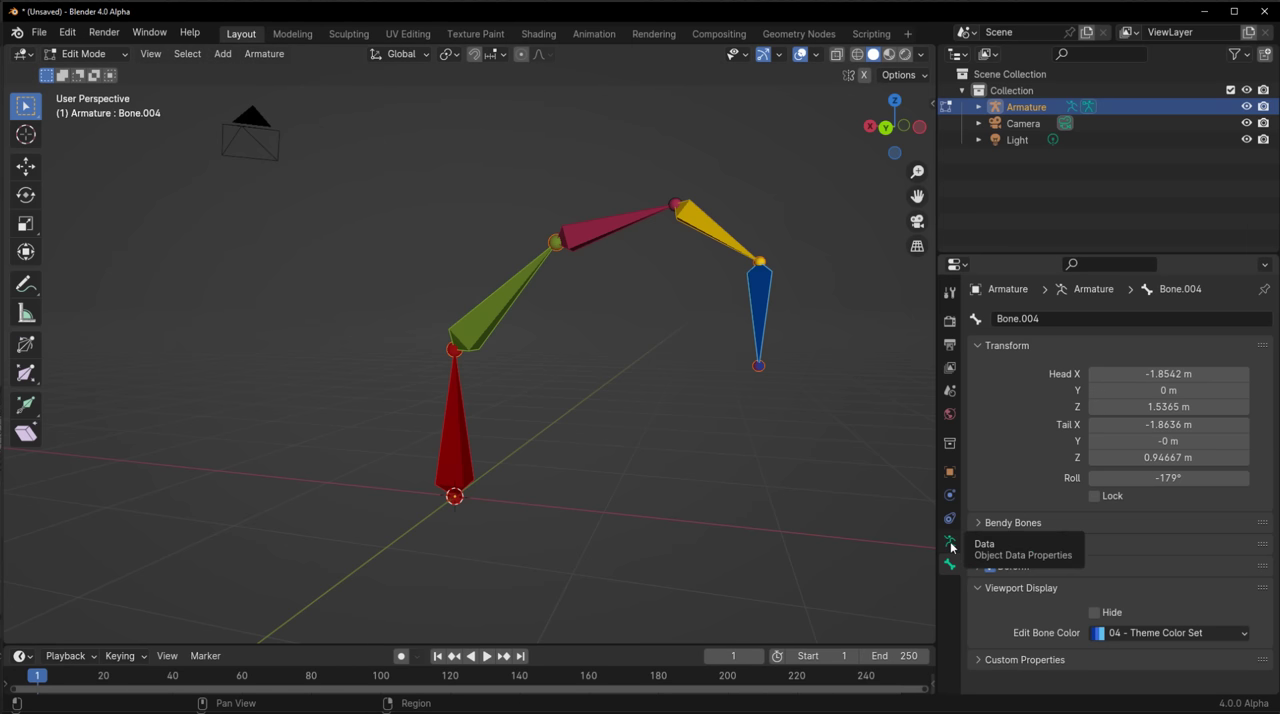
- Show the armature's bone collections, select the red and yellow bones, and activate collection 02
{"action": "left_click", "coordinate": [950, 543]}
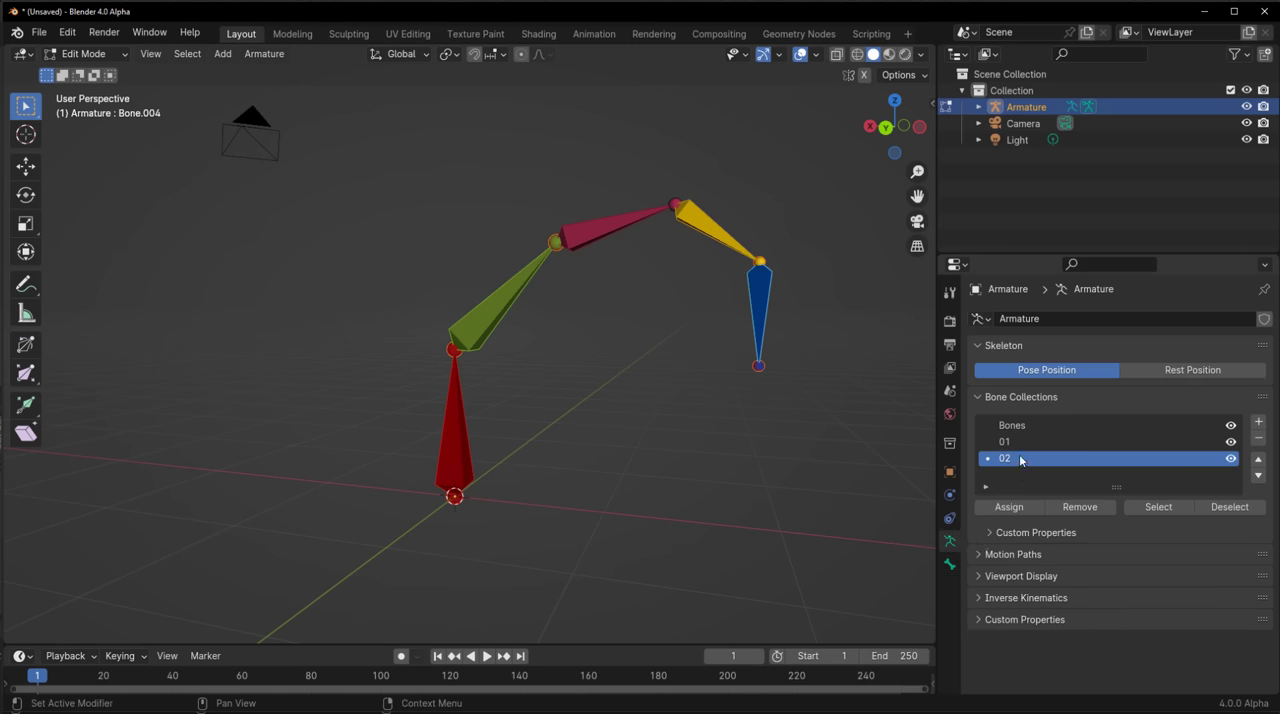
{"action": "left_click", "coordinate": [580, 440]}
{"action": "left_click", "coordinate": [452, 436]}
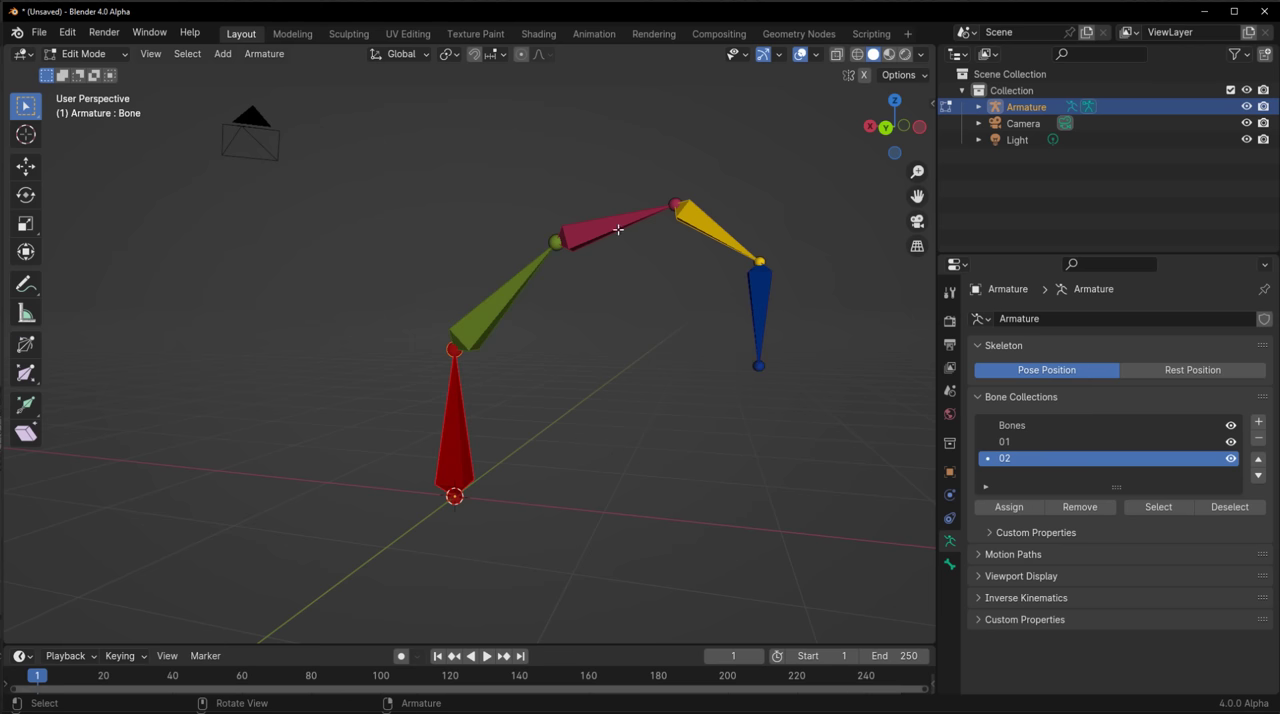
{"action": "left_click", "coordinate": [710, 238]}
{"action": "left_click", "coordinate": [985, 426]}
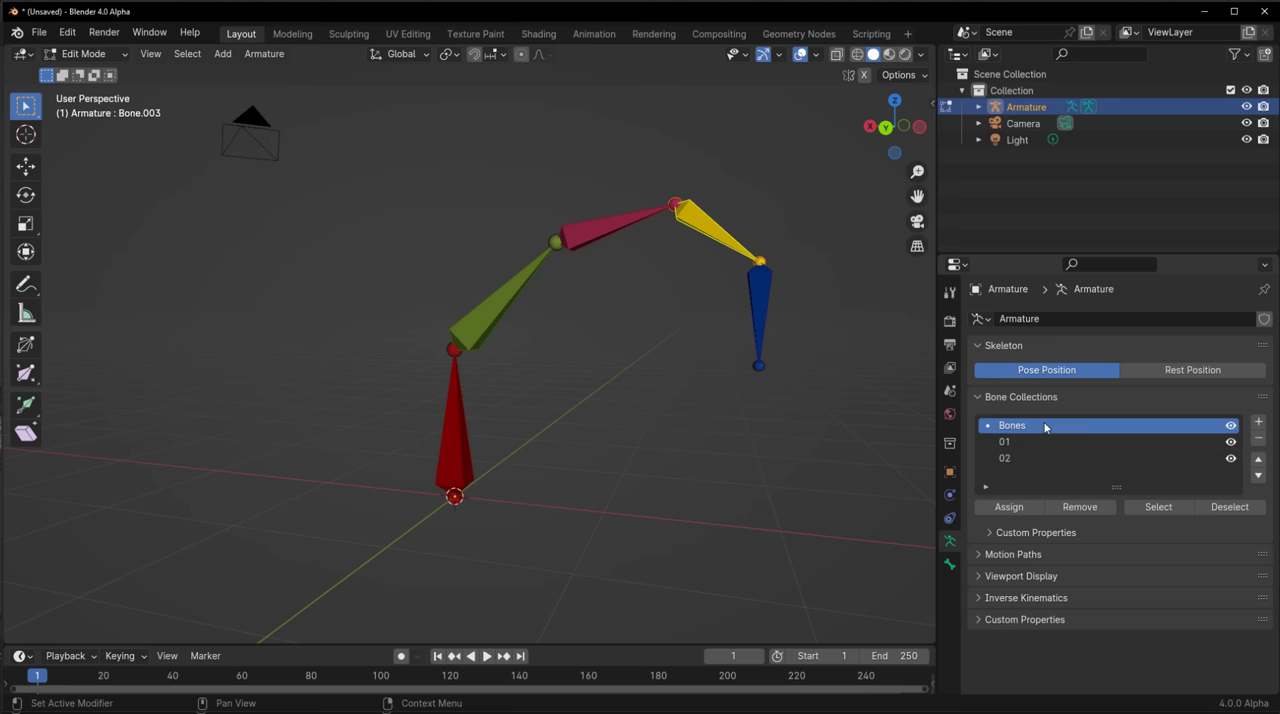
{"action": "left_click", "coordinate": [1005, 458]}
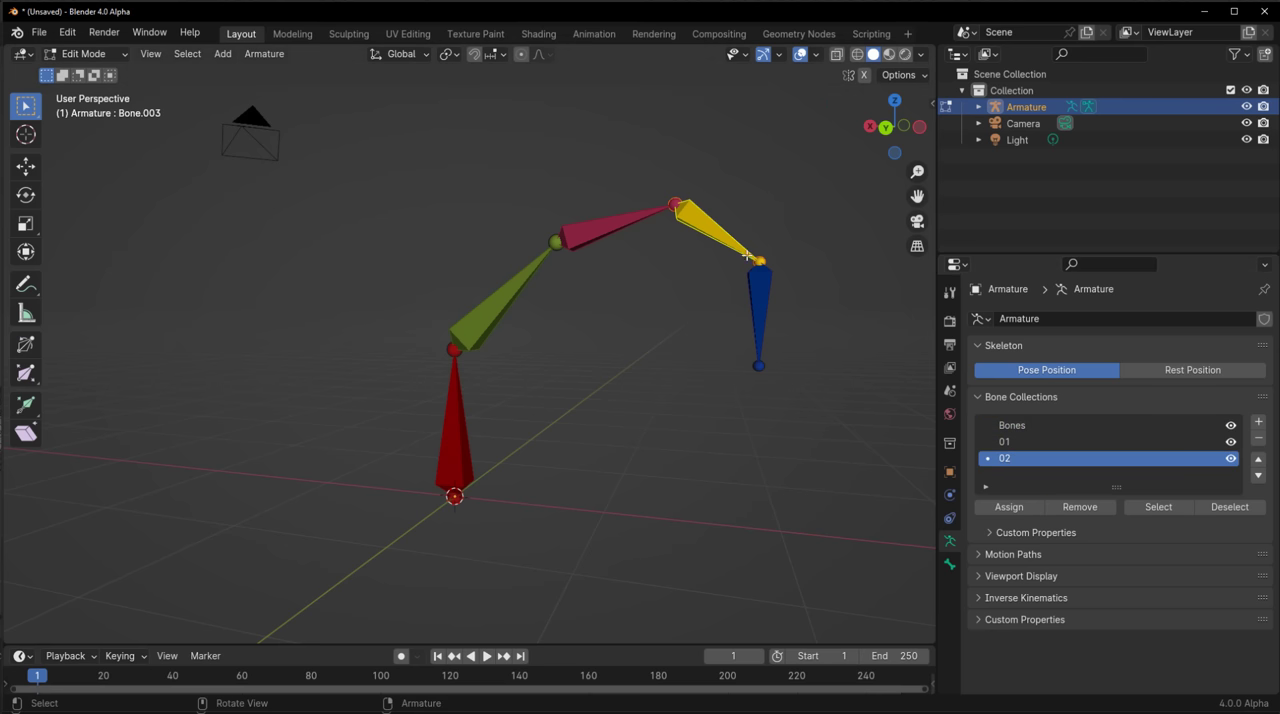
- Select the blue, pink and green bones, switching between collections 01 and 02, then deselect
{"action": "left_click", "coordinate": [757, 298]}
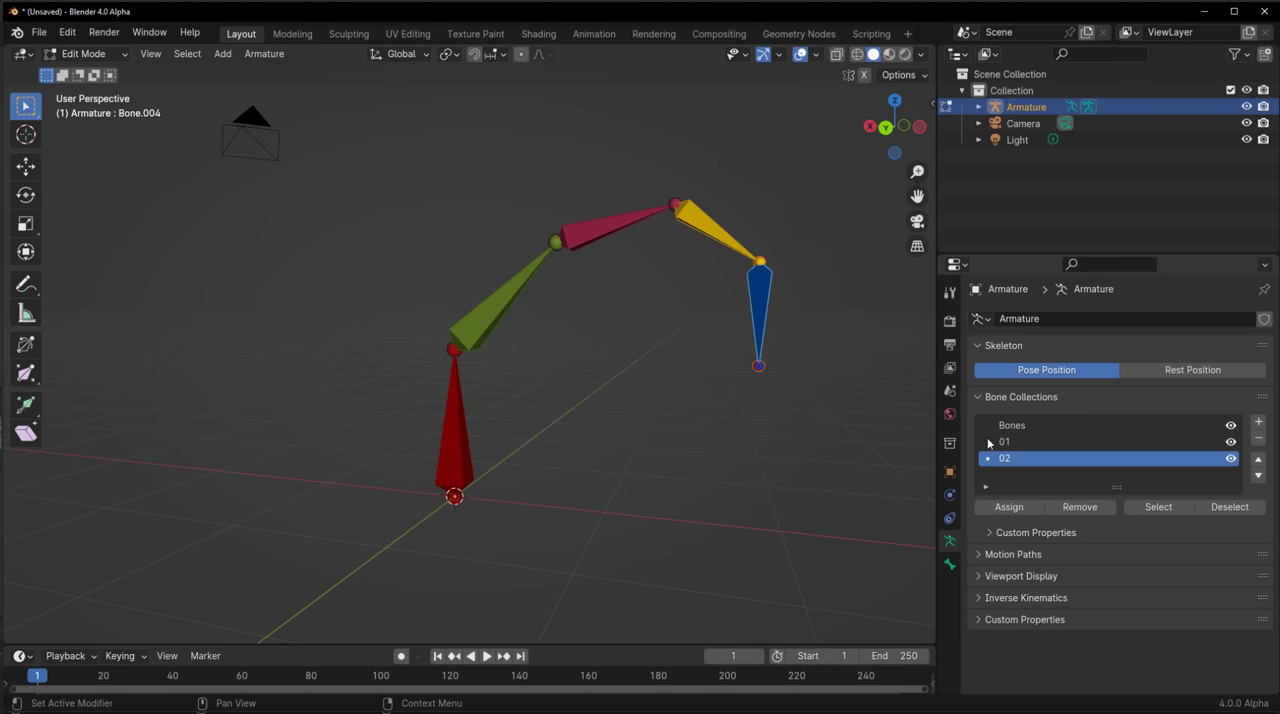
{"action": "left_click", "coordinate": [626, 227]}
{"action": "left_click", "coordinate": [1046, 442]}
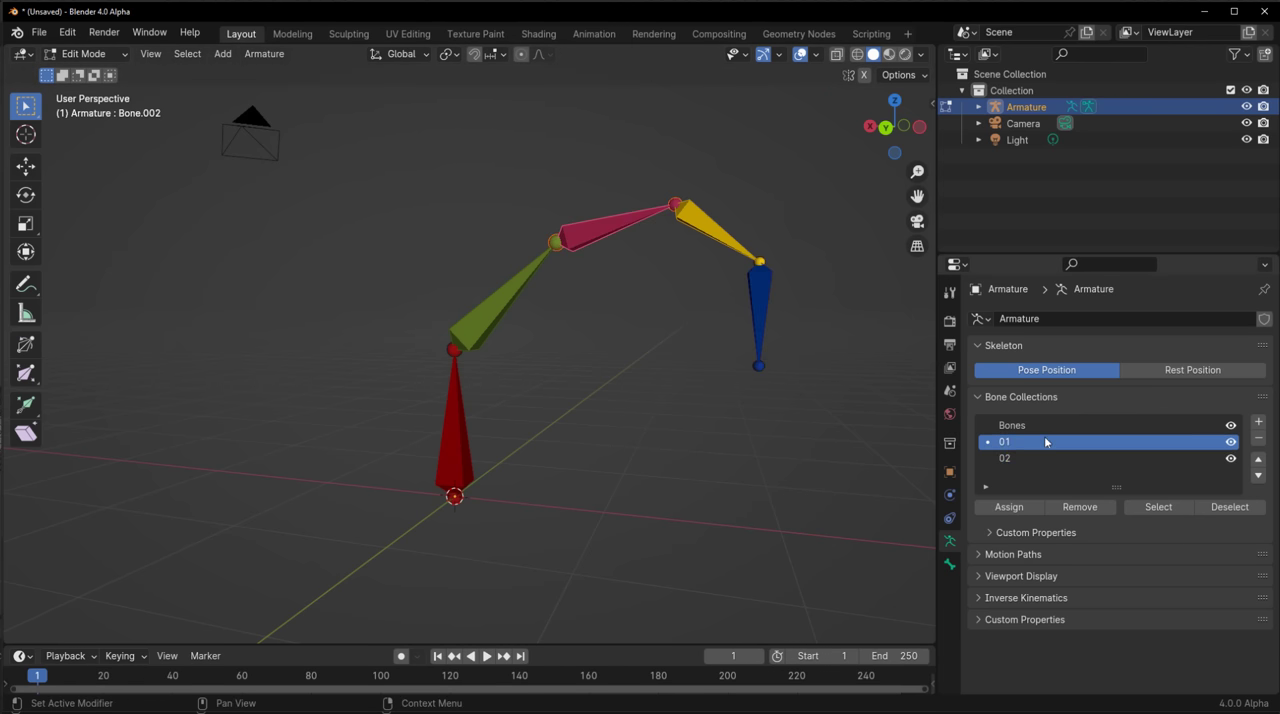
{"action": "left_click", "coordinate": [522, 280]}
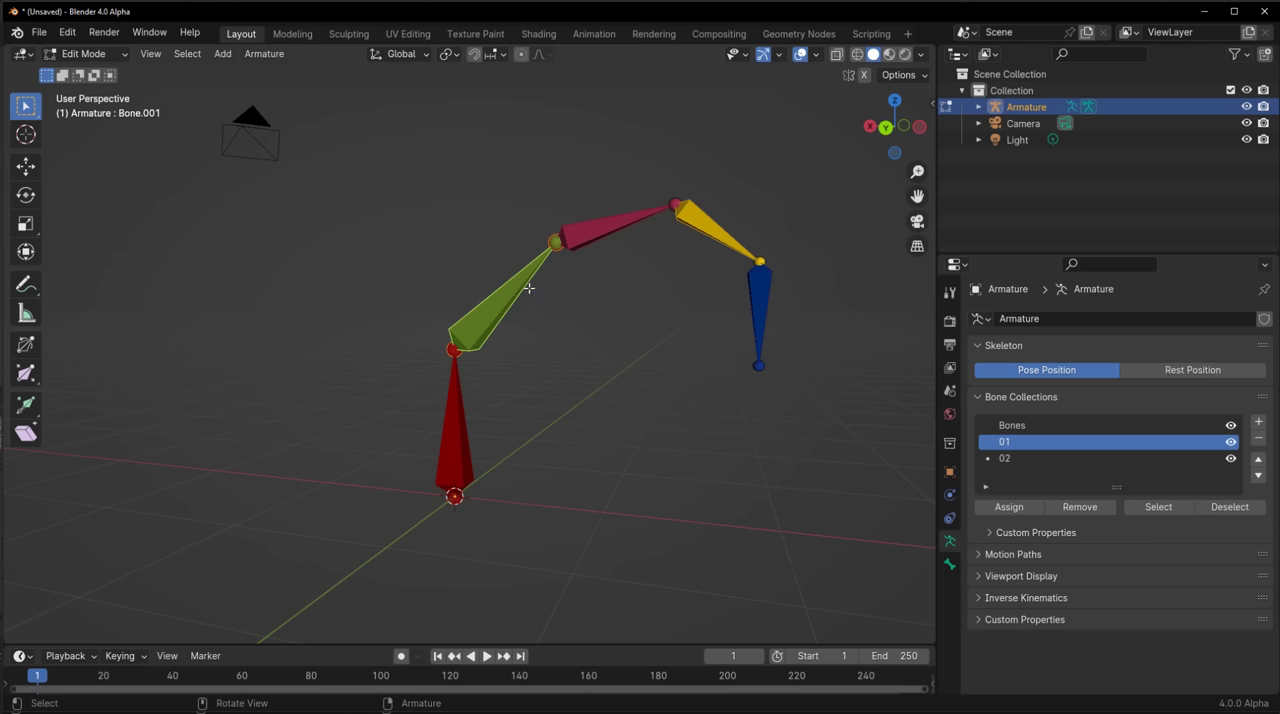
{"action": "left_click", "coordinate": [1046, 458]}
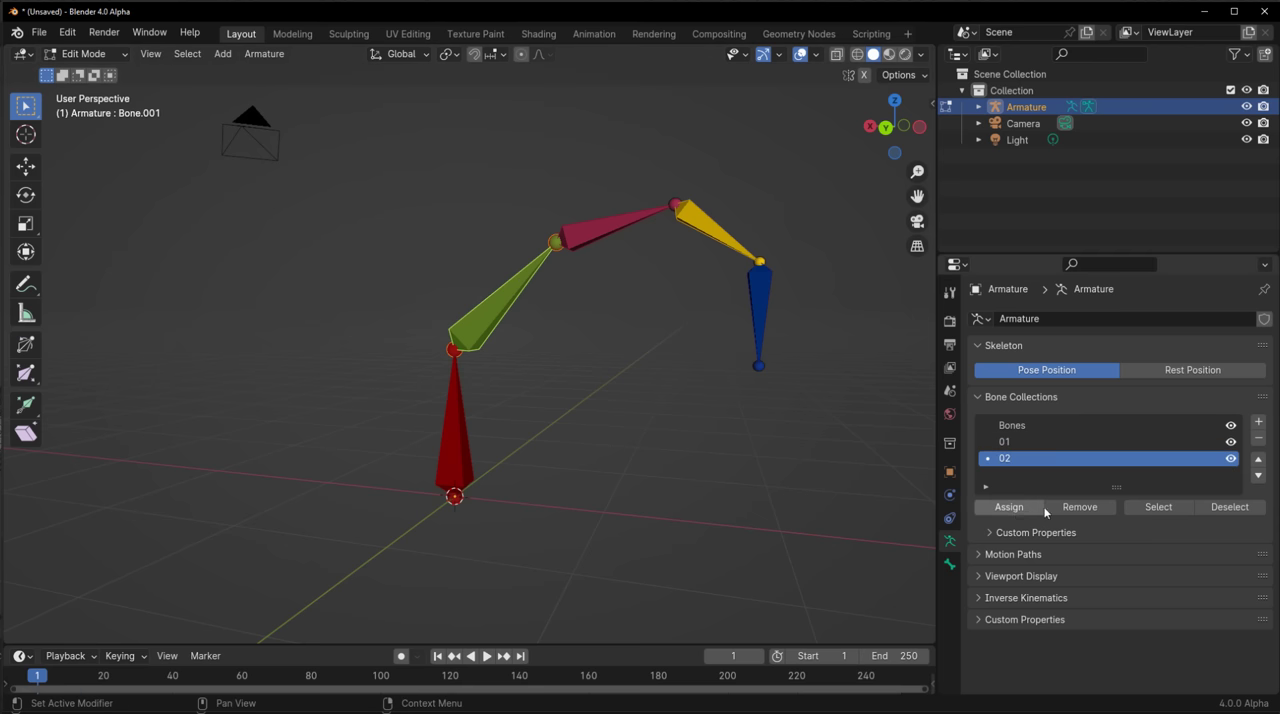
{"action": "left_click", "coordinate": [1012, 442]}
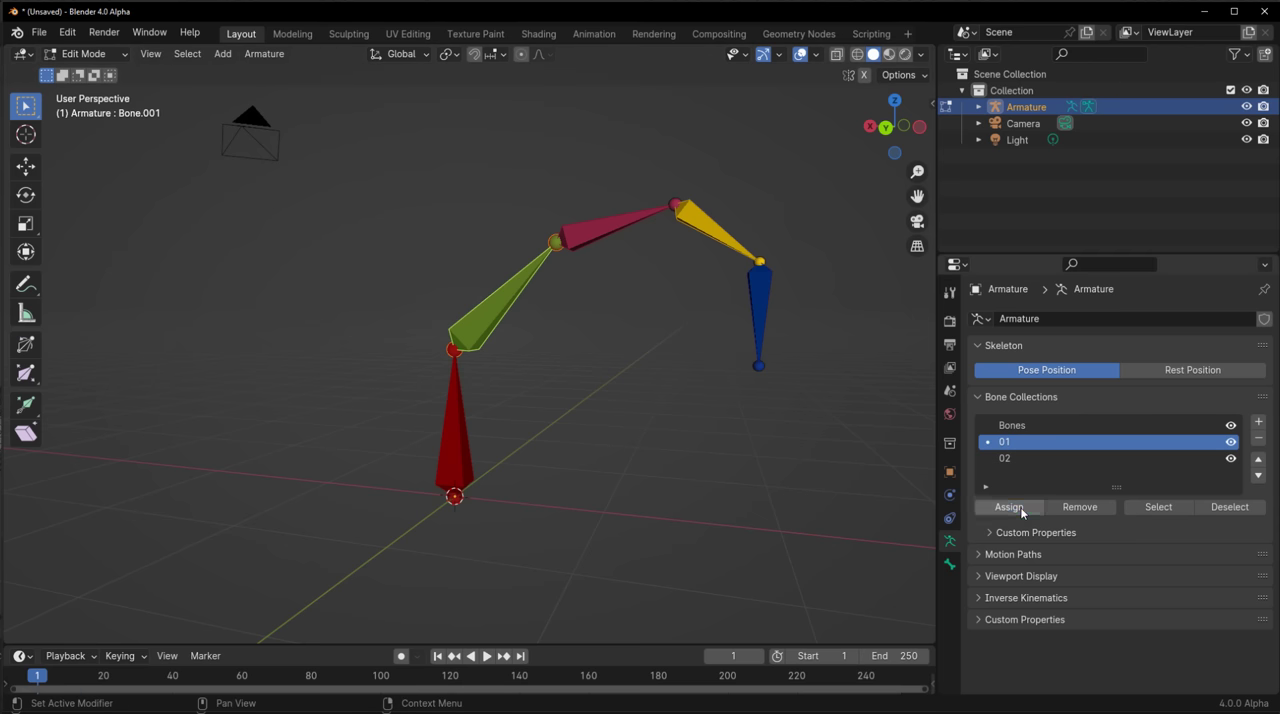
{"action": "left_click", "coordinate": [743, 432]}
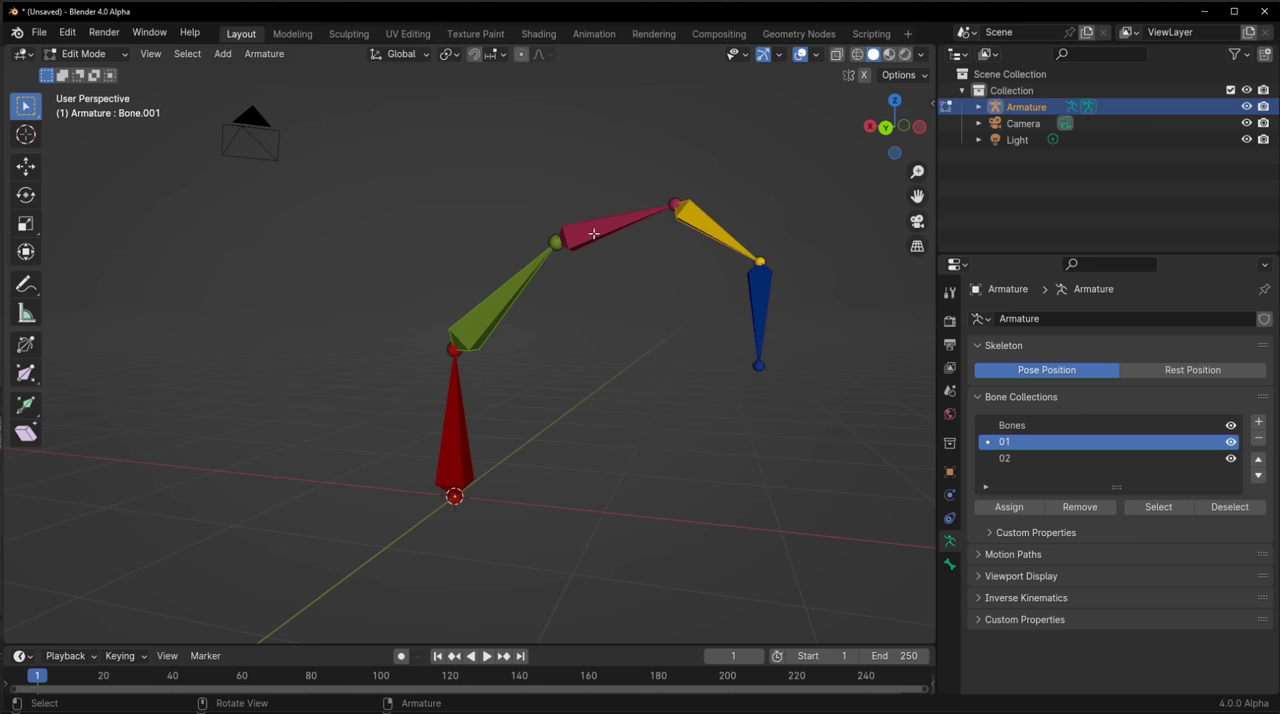
- Hide and reshow bone collections 01 and 02, then head to Pose Mode
{"action": "left_click", "coordinate": [1232, 446]}
{"action": "left_click", "coordinate": [1231, 458]}
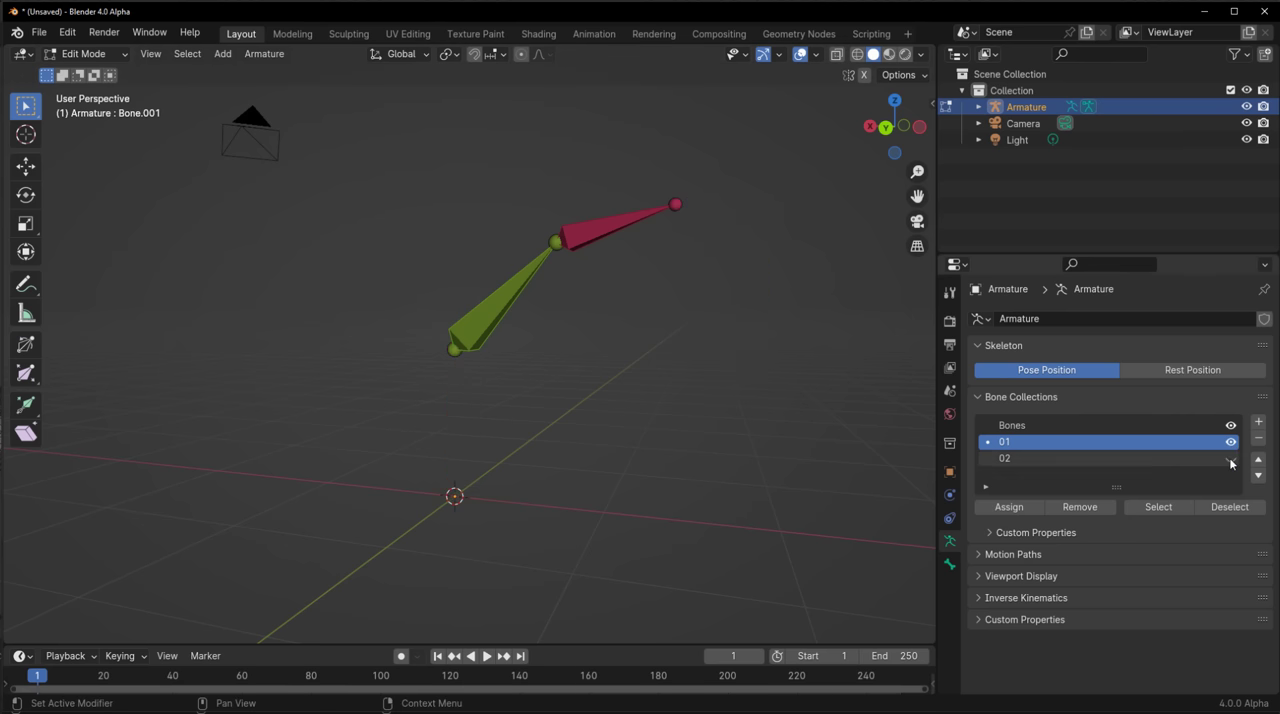
{"action": "left_click", "coordinate": [1231, 458]}
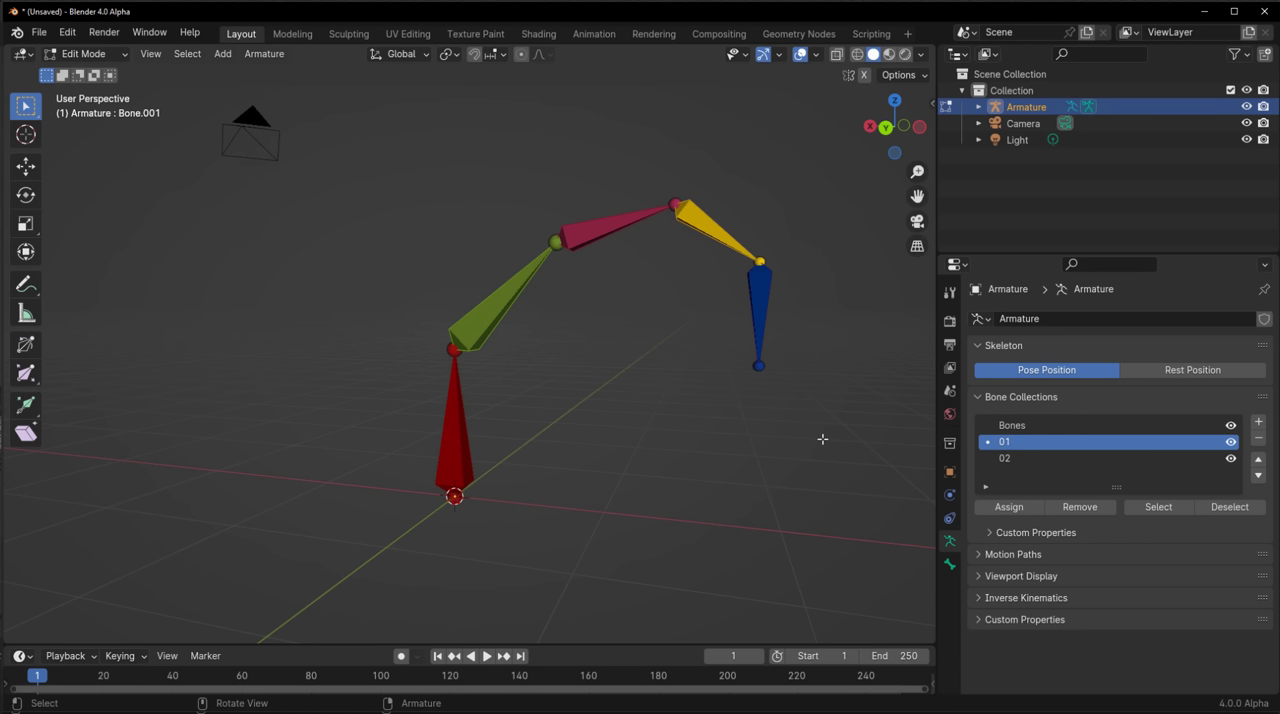
{"action": "left_click", "coordinate": [85, 54]}
- Put Ellie's armature in Pose Mode and enlarge the empty pose asset area
{"action": "left_click", "coordinate": [117, 108]}
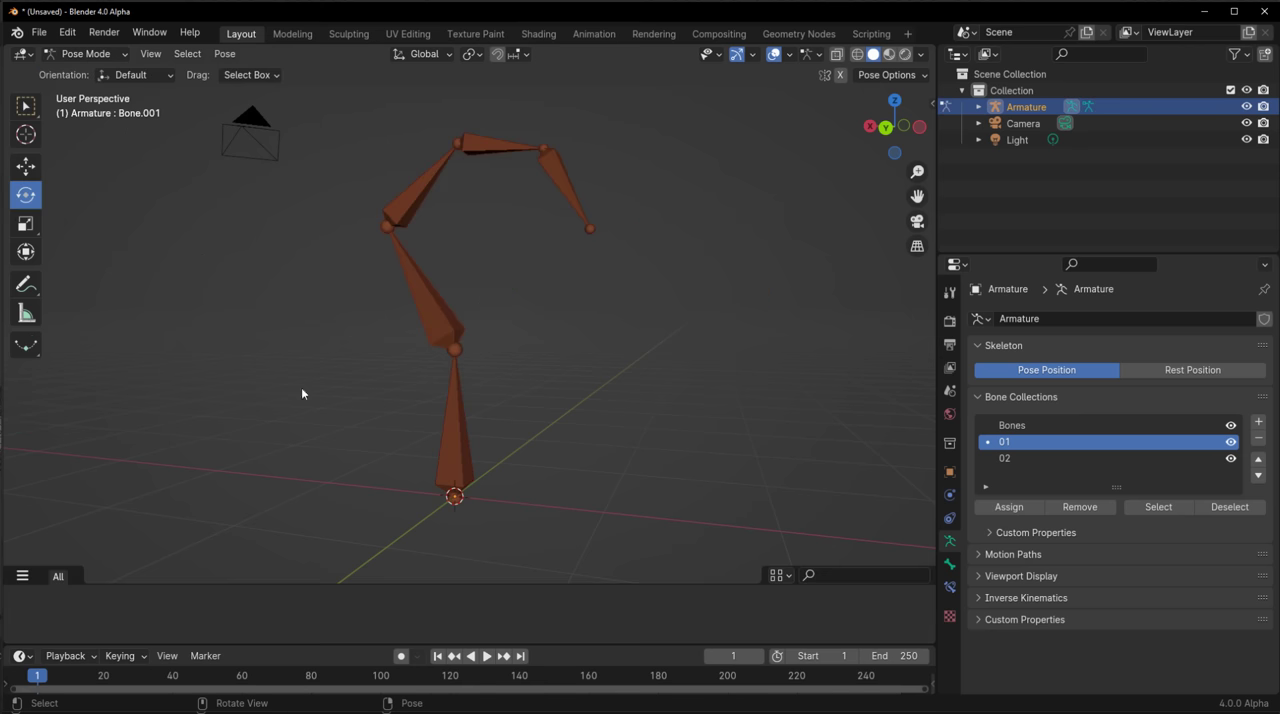
{"action": "left_click_drag", "start_coordinate": [165, 583], "coordinate": [170, 525]}
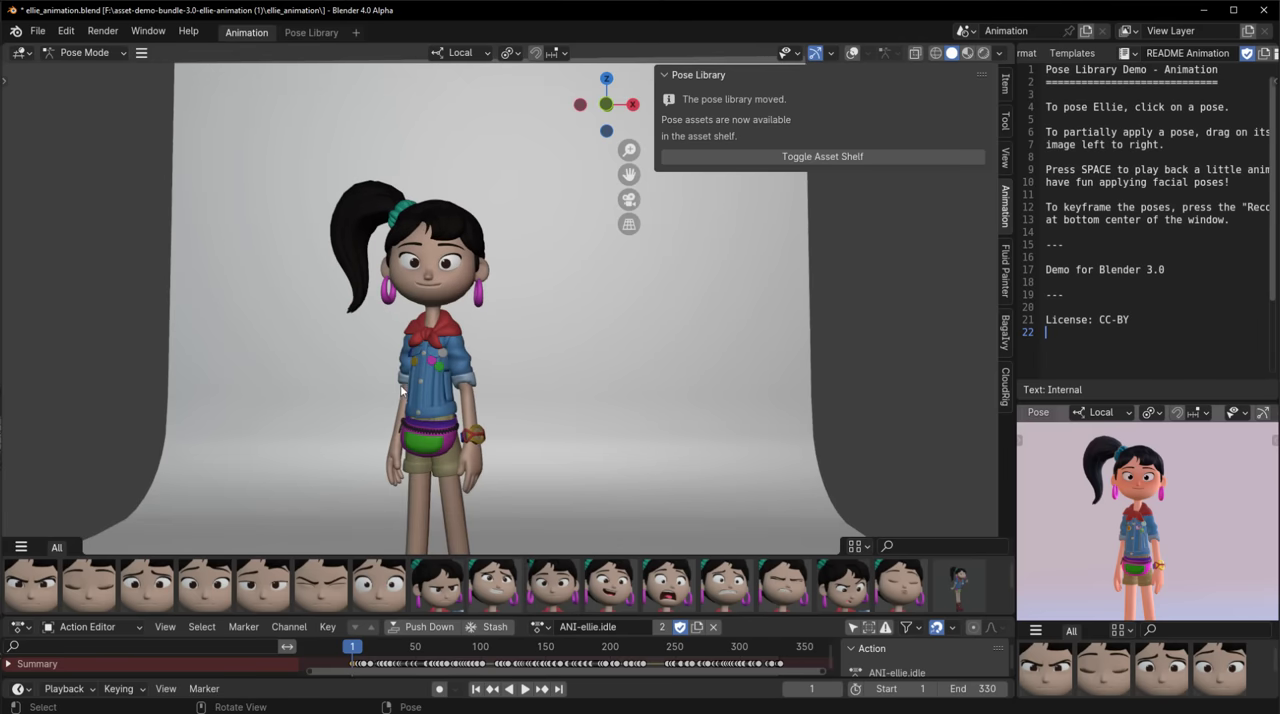
- Shift Ellie right, narrow the pose library notice panel, and heighten the pose shelf
{"action": "middle_click_drag", "start_coordinate": [402, 392], "coordinate": [474, 413], "text": "shift"}
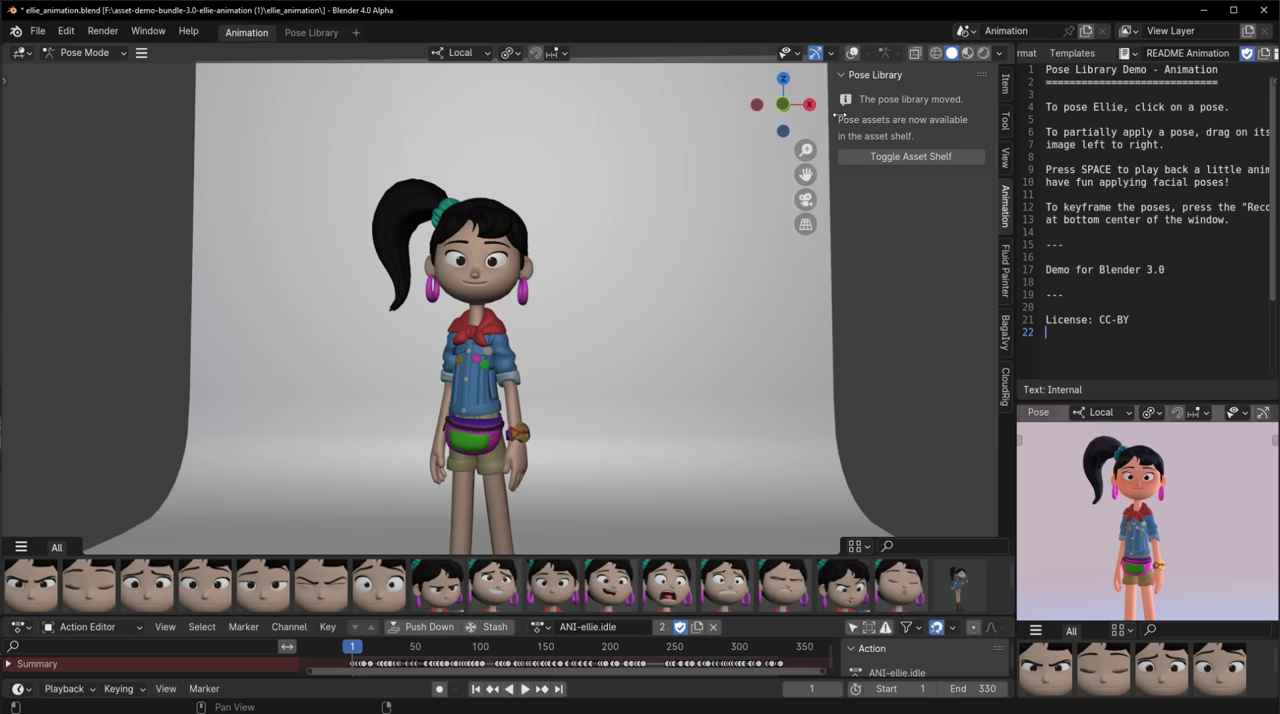
{"action": "left_click_drag", "start_coordinate": [655, 100], "coordinate": [880, 135]}
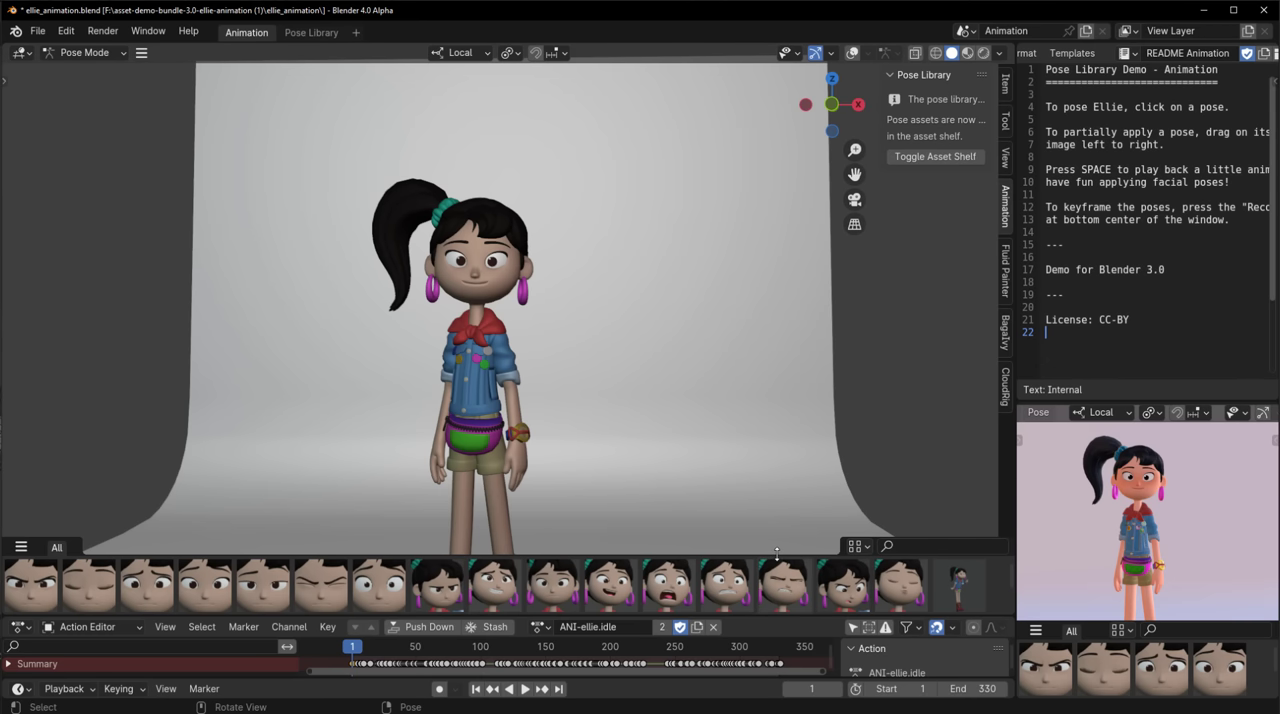
{"action": "left_click_drag", "start_coordinate": [775, 552], "coordinate": [813, 377]}
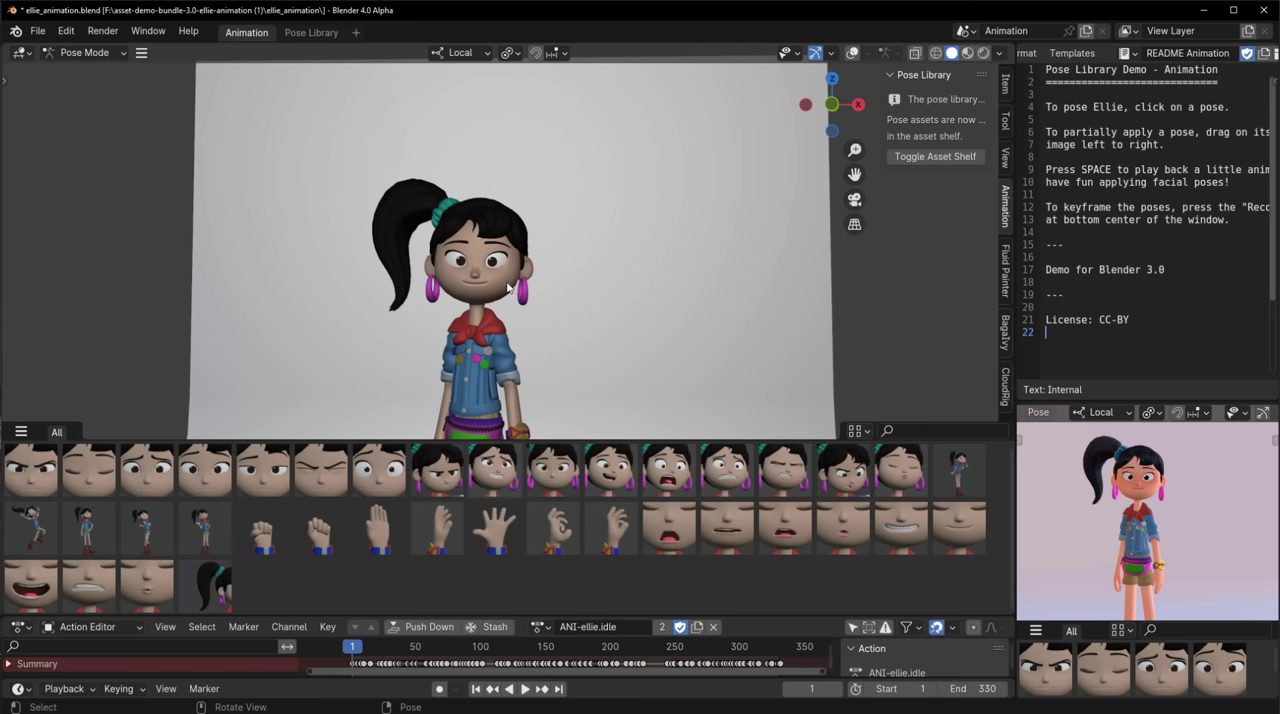
{"action": "scroll", "coordinate": [506, 312], "scroll_direction": "up", "scroll_amount": 1}
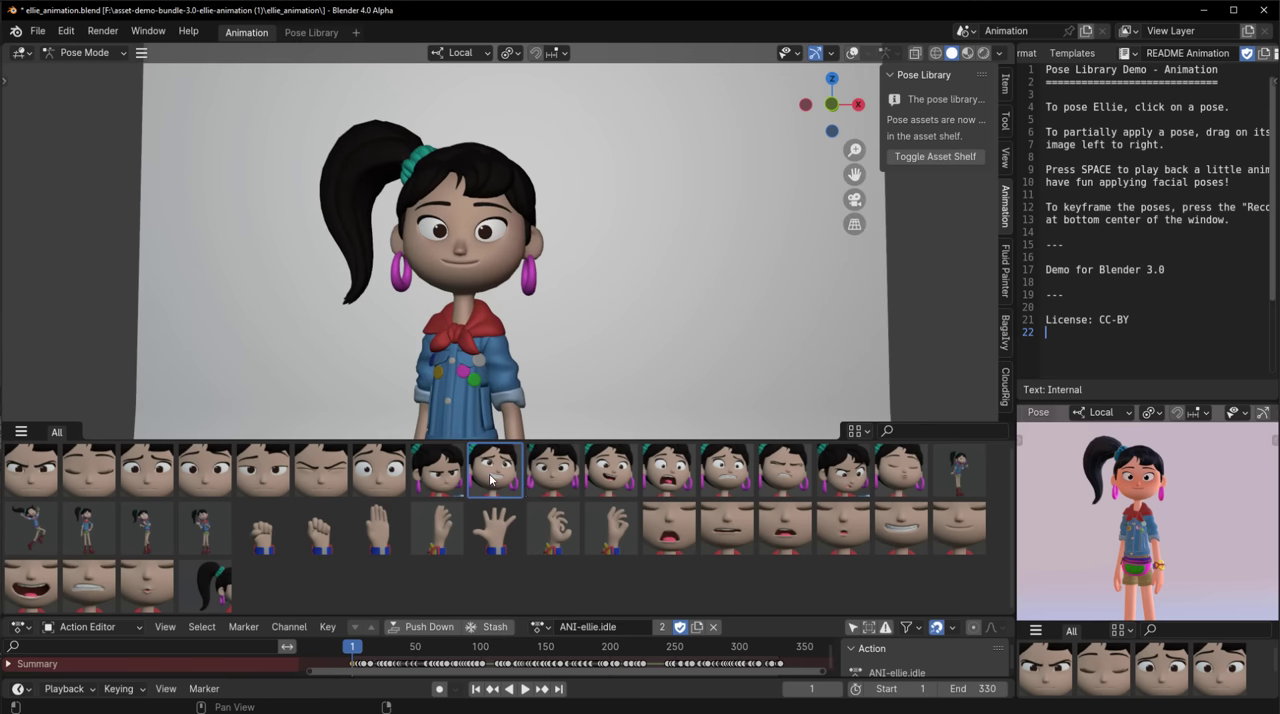
- Try the glancing, angry, shocked and other face poses, finishing on the grimace
{"action": "left_click", "coordinate": [490, 474]}
{"action": "left_click", "coordinate": [442, 478]}
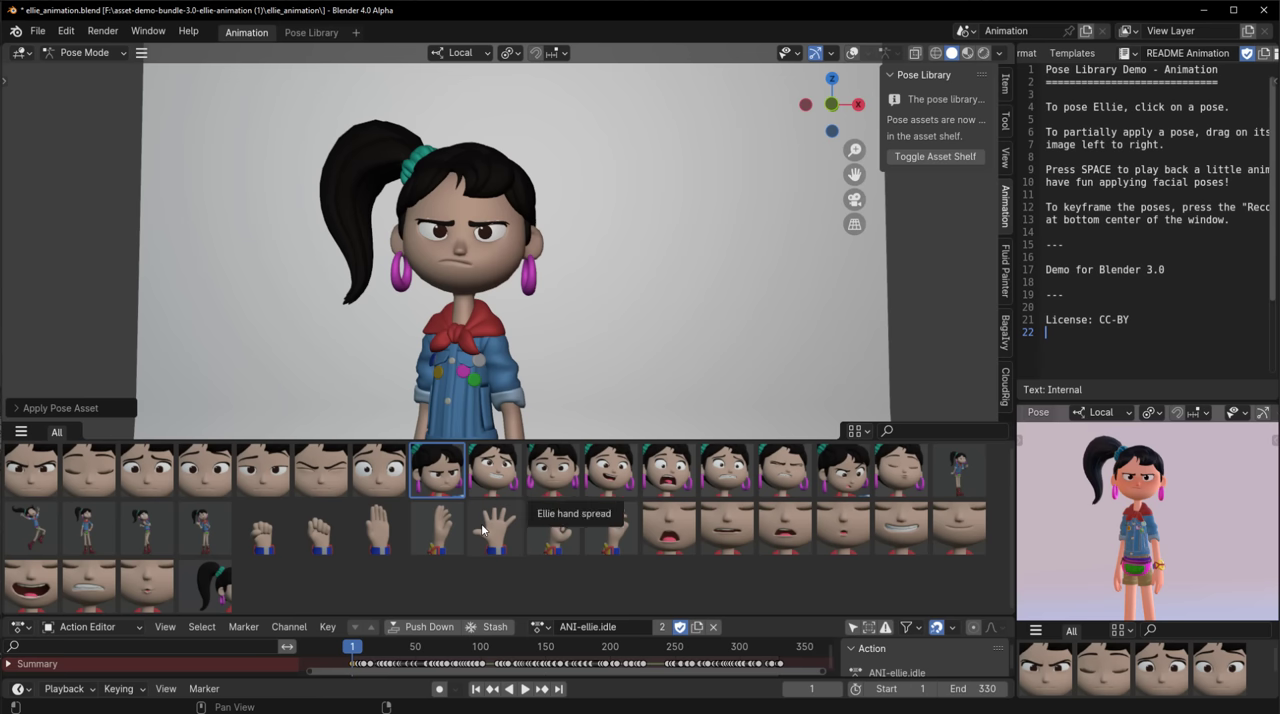
{"action": "left_click", "coordinate": [613, 484]}
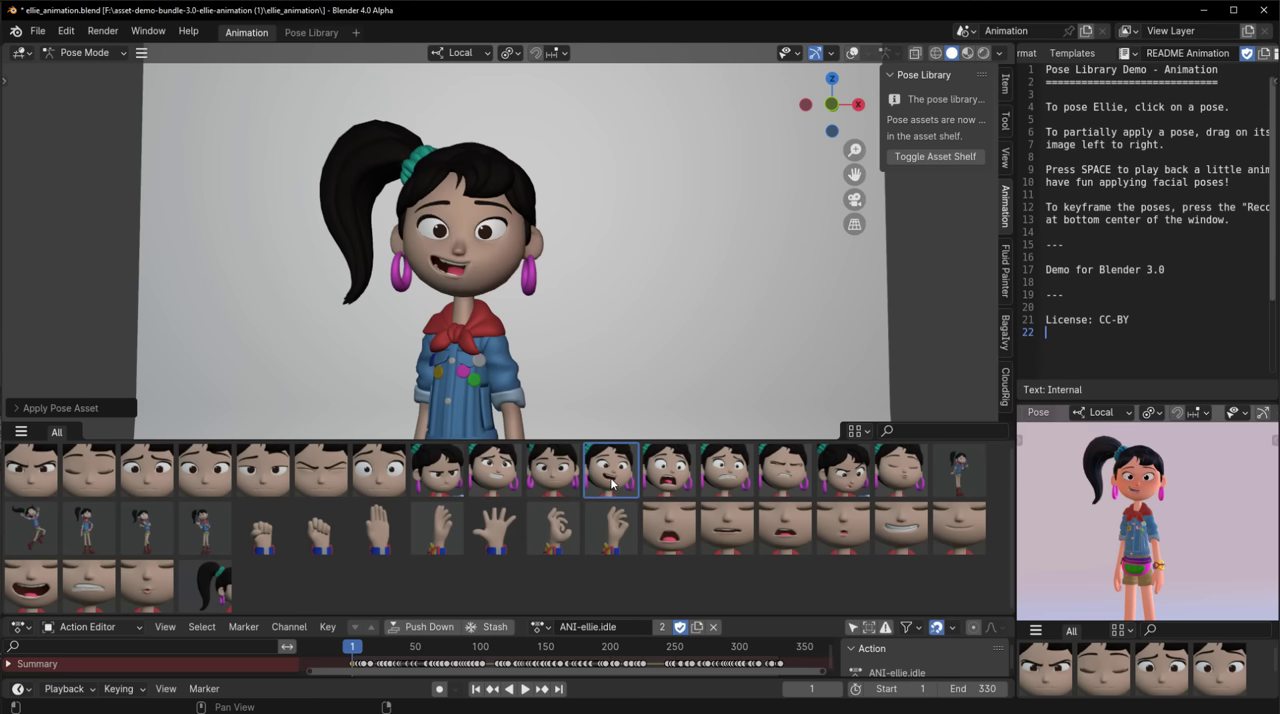
{"action": "left_click", "coordinate": [702, 483]}
{"action": "left_click", "coordinate": [22, 410]}
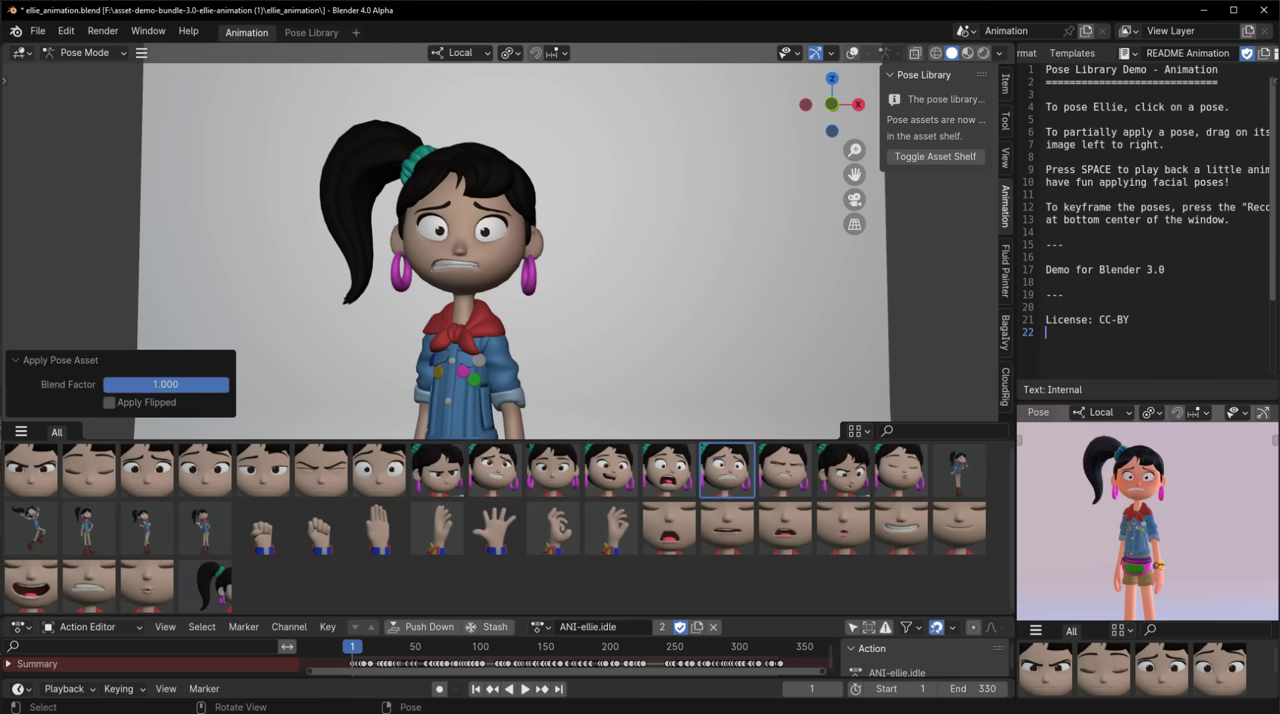
- Fade the grimace to zero, blend in mouth squeeze, then apply pursed lips at 1.000
{"action": "left_click_drag", "start_coordinate": [165, 384], "coordinate": [70, 384]}
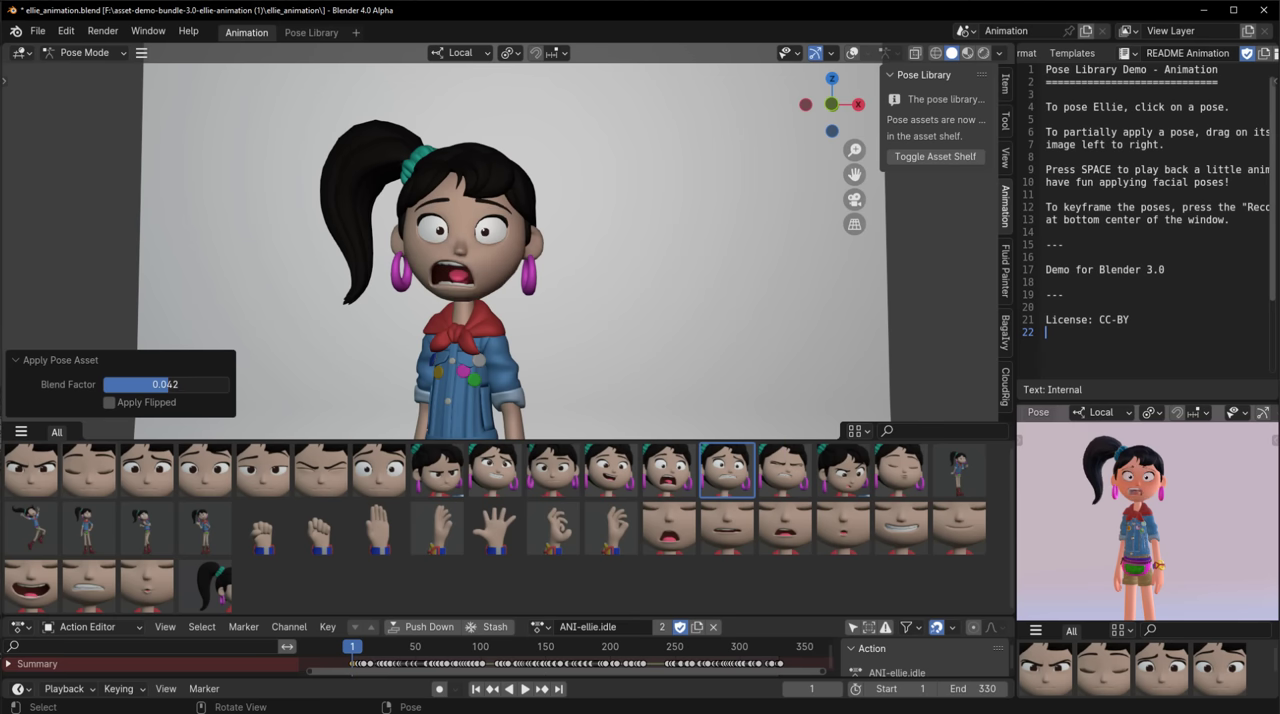
{"action": "left_click_drag", "start_coordinate": [165, 384], "coordinate": [104, 384]}
{"action": "left_click_drag", "start_coordinate": [90, 590], "coordinate": [97, 591]}
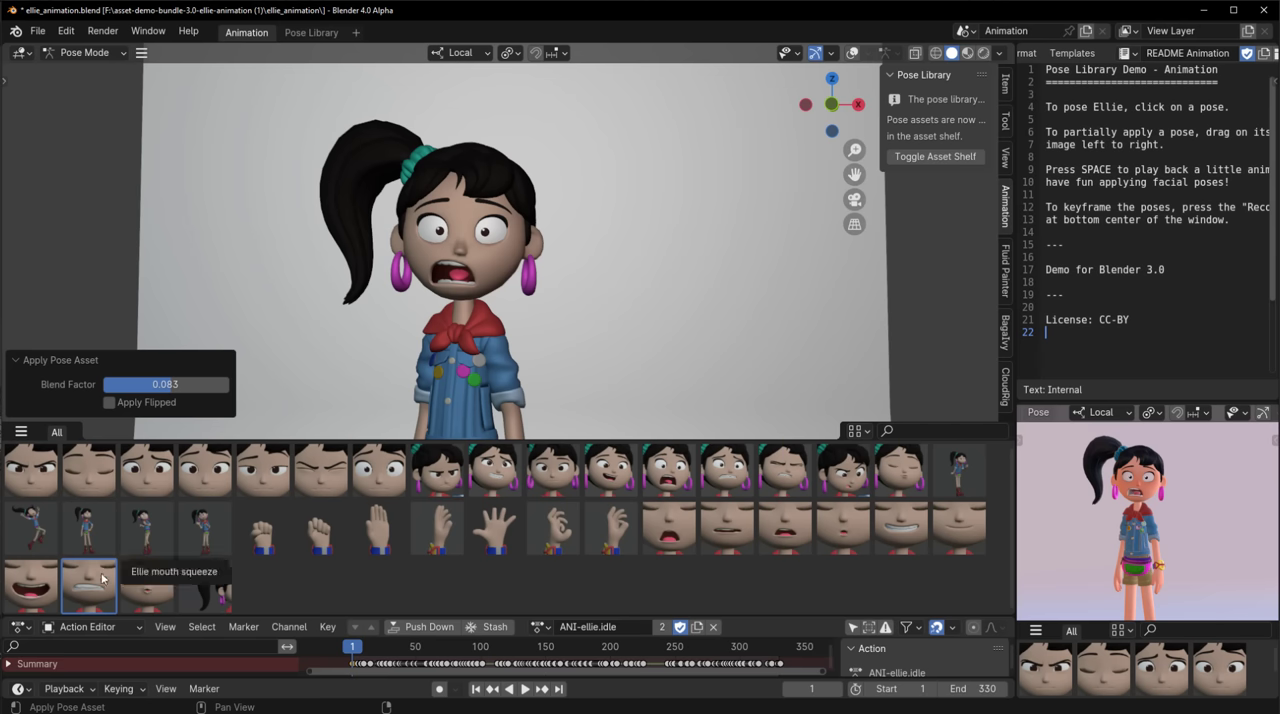
{"action": "left_click_drag", "start_coordinate": [165, 384], "coordinate": [229, 384]}
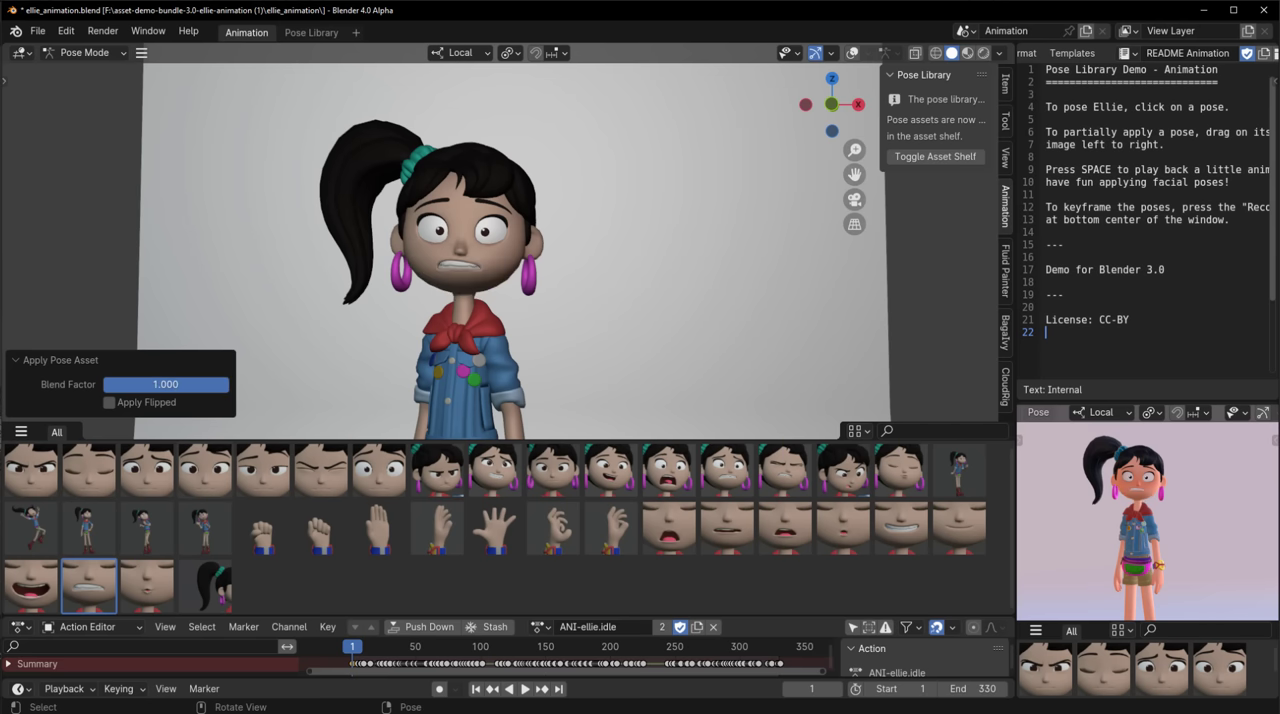
{"action": "left_click", "coordinate": [160, 584]}
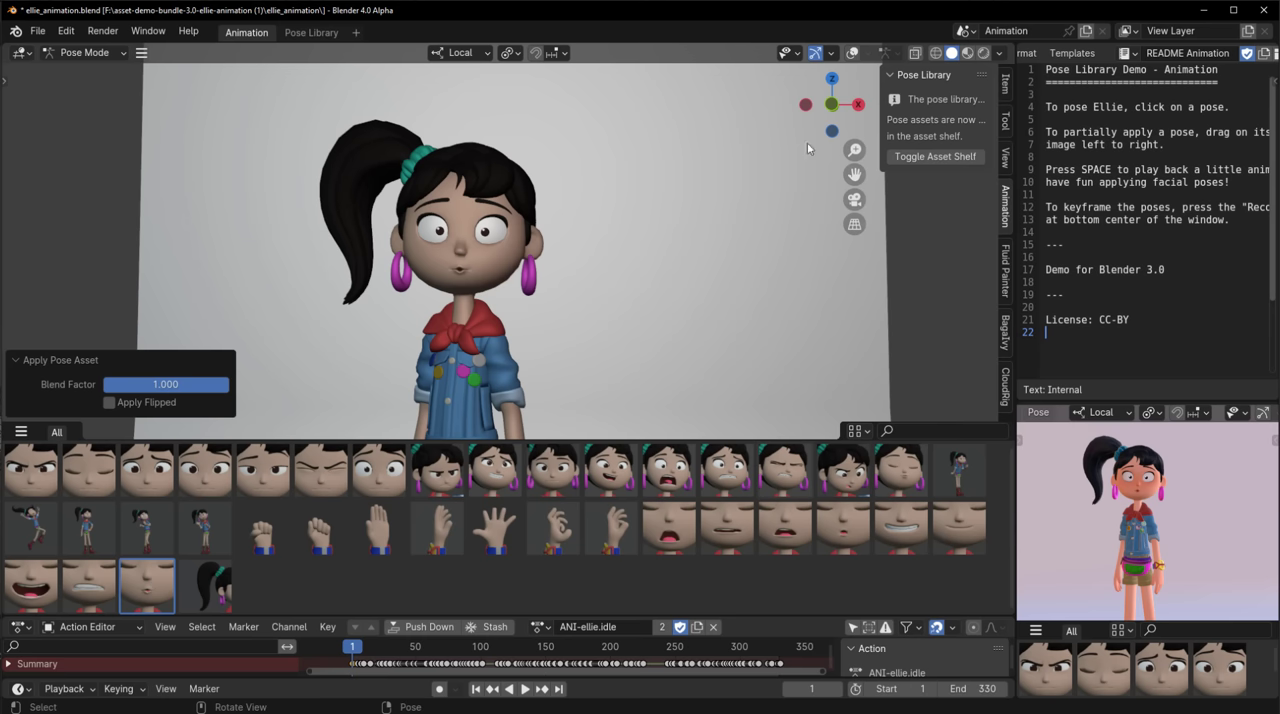
- Enable Apply Flipped and apply the wide open-mouth and smirking face poses
{"action": "left_click", "coordinate": [150, 403]}
{"action": "left_click", "coordinate": [33, 582]}
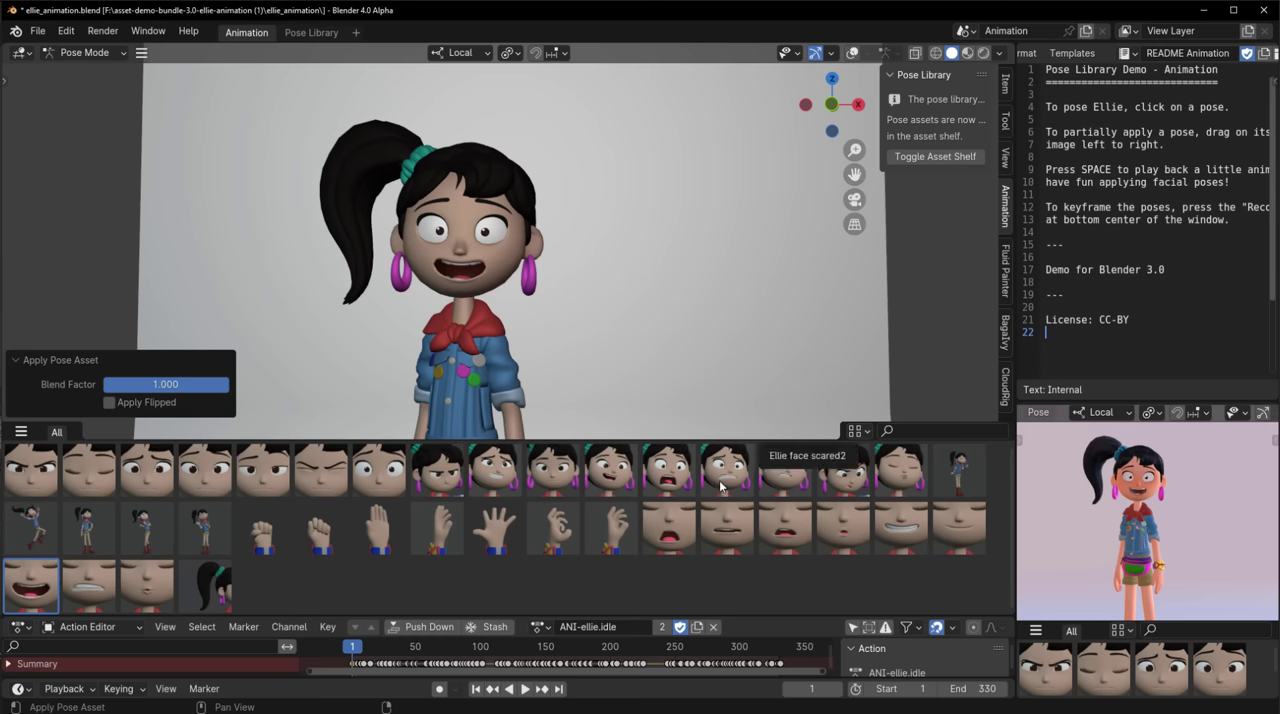
{"action": "left_click", "coordinate": [615, 476]}
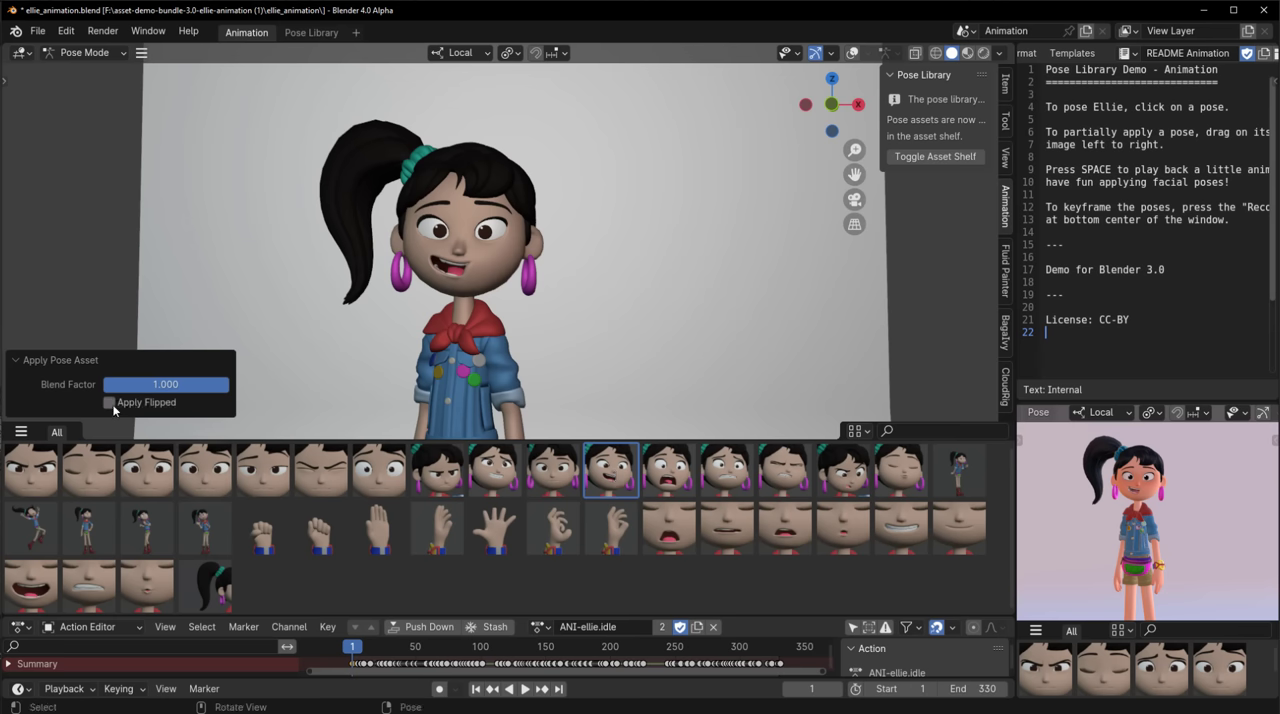
- Mirror the smirk and restore it, then enlarge the lower-right shelf to two rows
{"action": "left_click", "coordinate": [110, 402]}
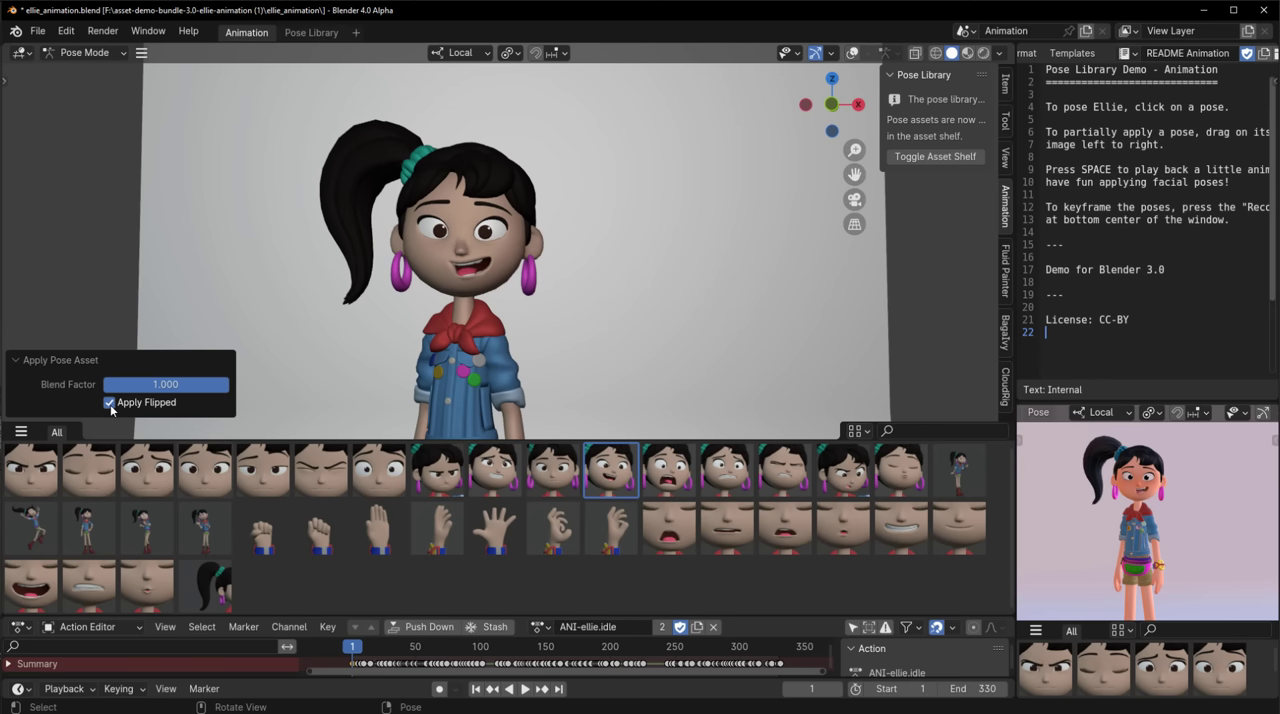
{"action": "left_click", "coordinate": [110, 402]}
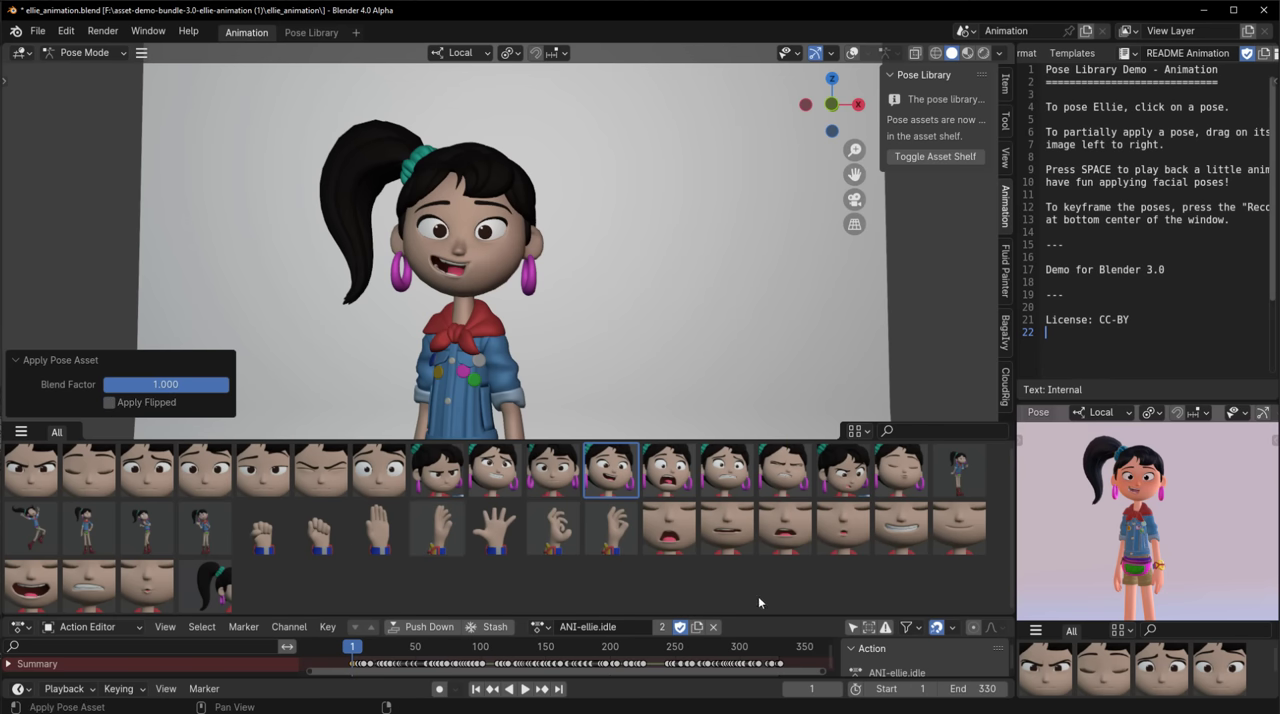
{"action": "left_click_drag", "start_coordinate": [1146, 620], "coordinate": [1140, 492]}
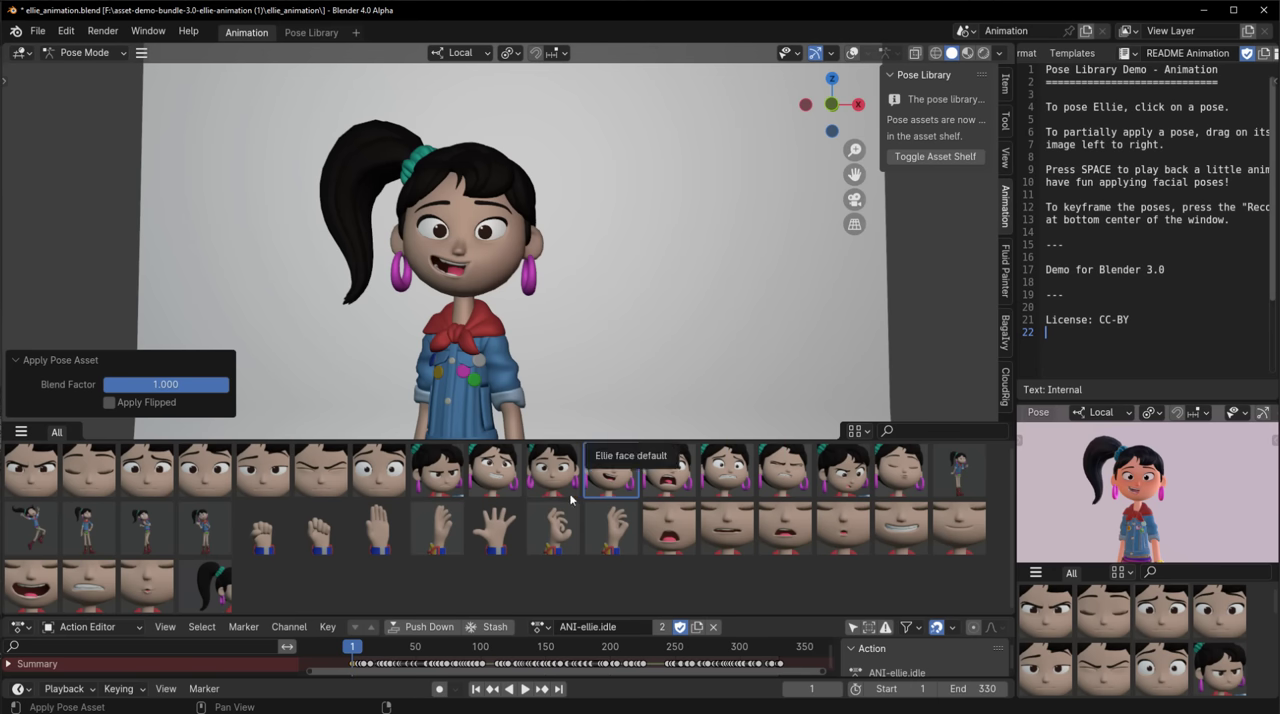
{"action": "scroll", "coordinate": [613, 361], "scroll_direction": "down", "scroll_amount": 1}
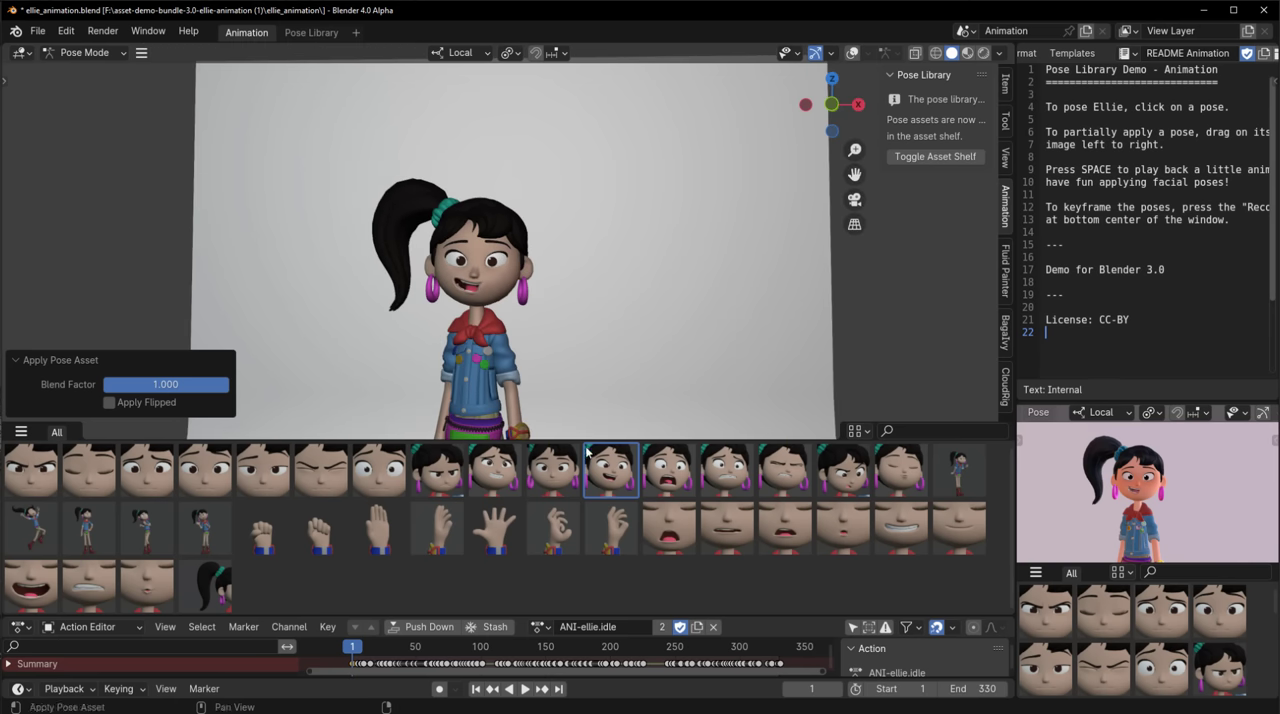
- Shrink the pose shelf to one row and orbit to view Ellie at an angle
{"action": "left_click_drag", "start_coordinate": [590, 422], "coordinate": [605, 540]}
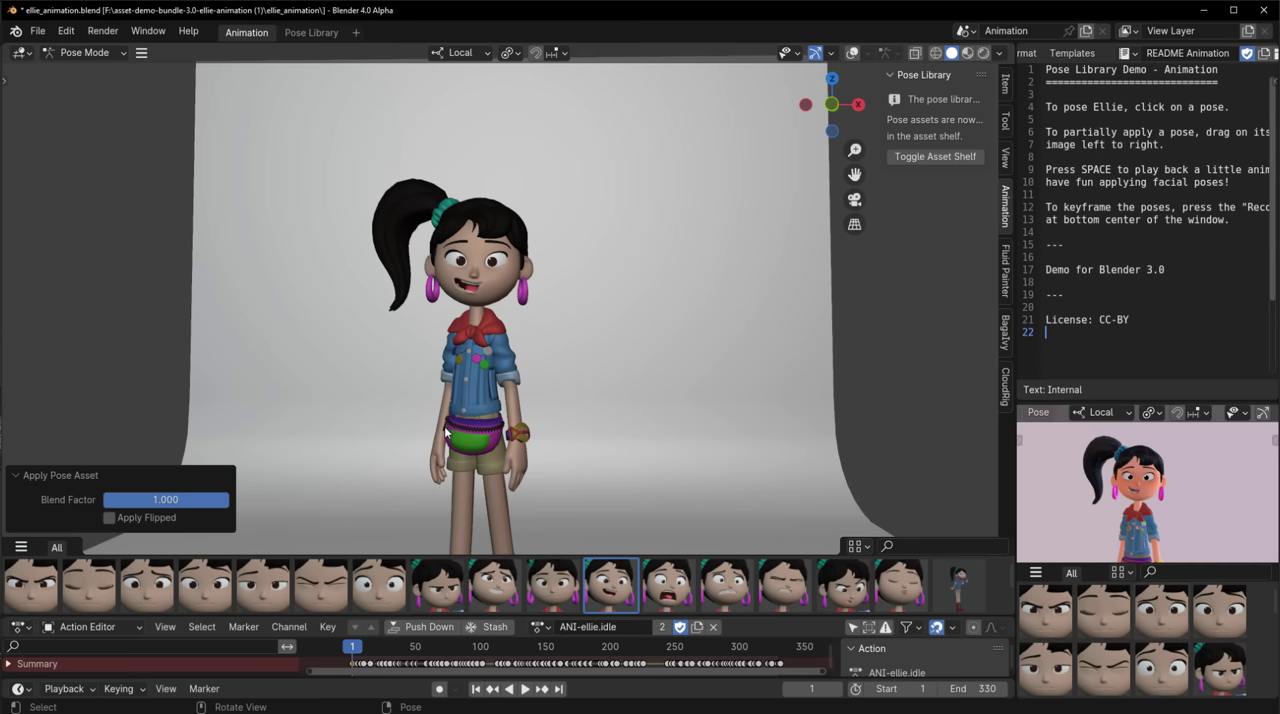
{"action": "middle_click_drag", "start_coordinate": [726, 433], "coordinate": [705, 431]}
{"action": "middle_click_drag", "start_coordinate": [782, 430], "coordinate": [703, 416]}
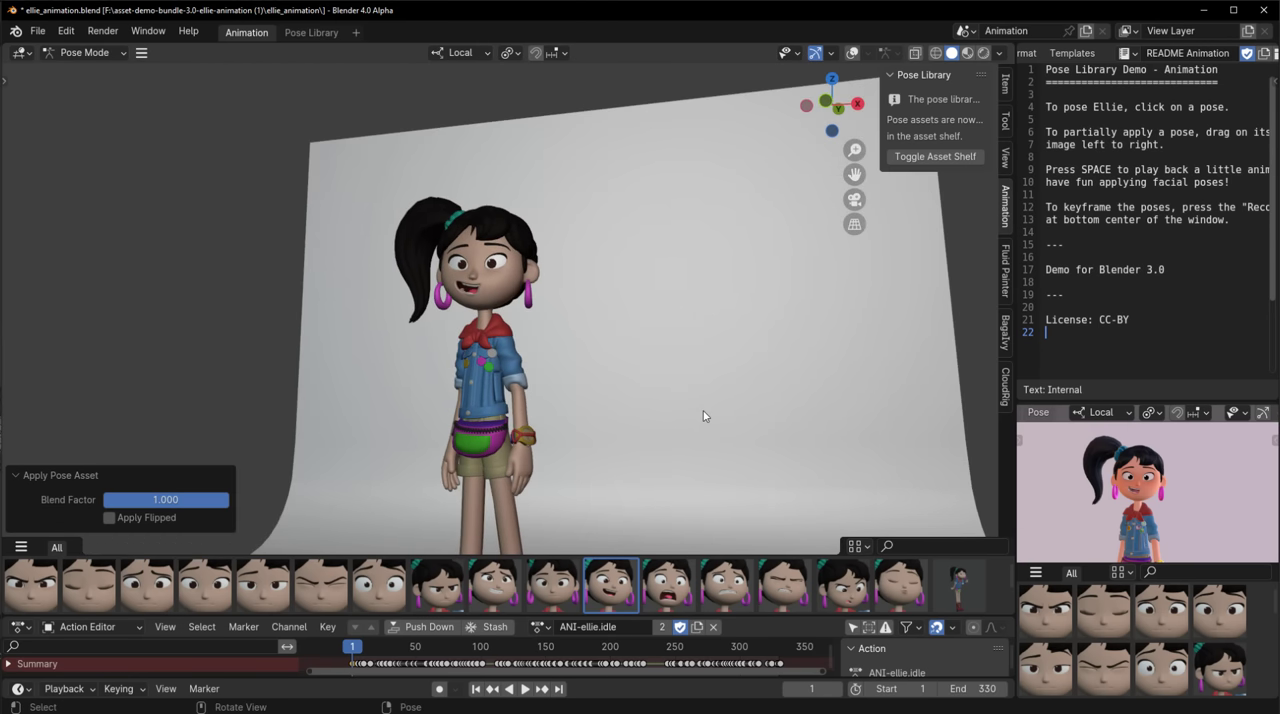